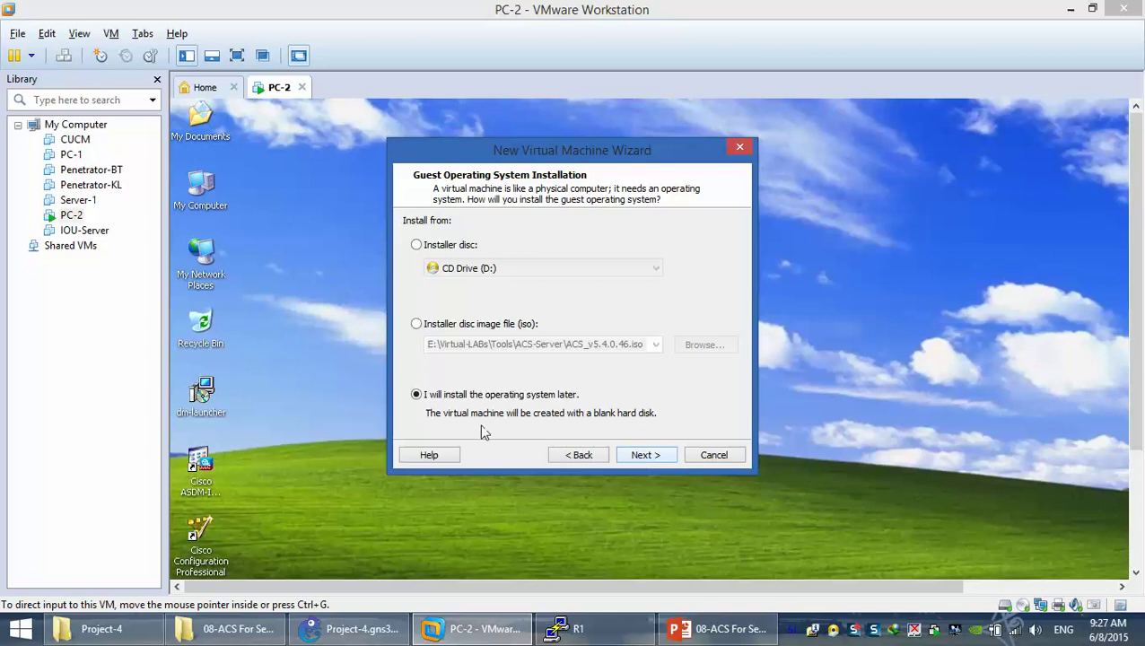
Choose Linux as the guest OS, version Red Hat Enterprise Linux 5
click(643, 457)
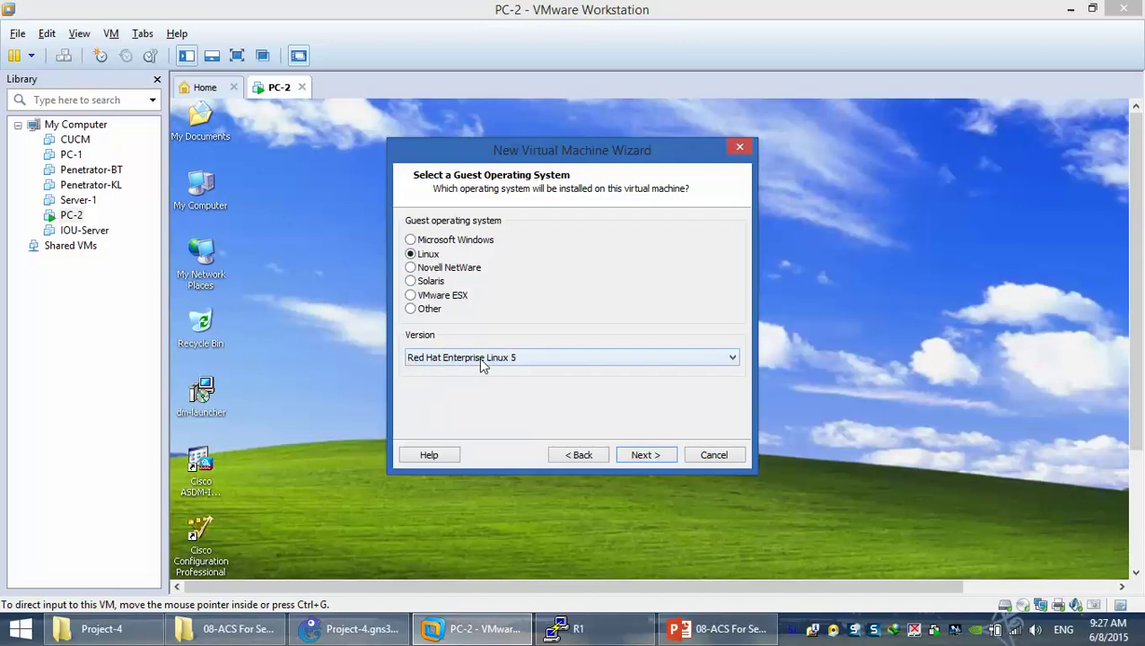
click(527, 363)
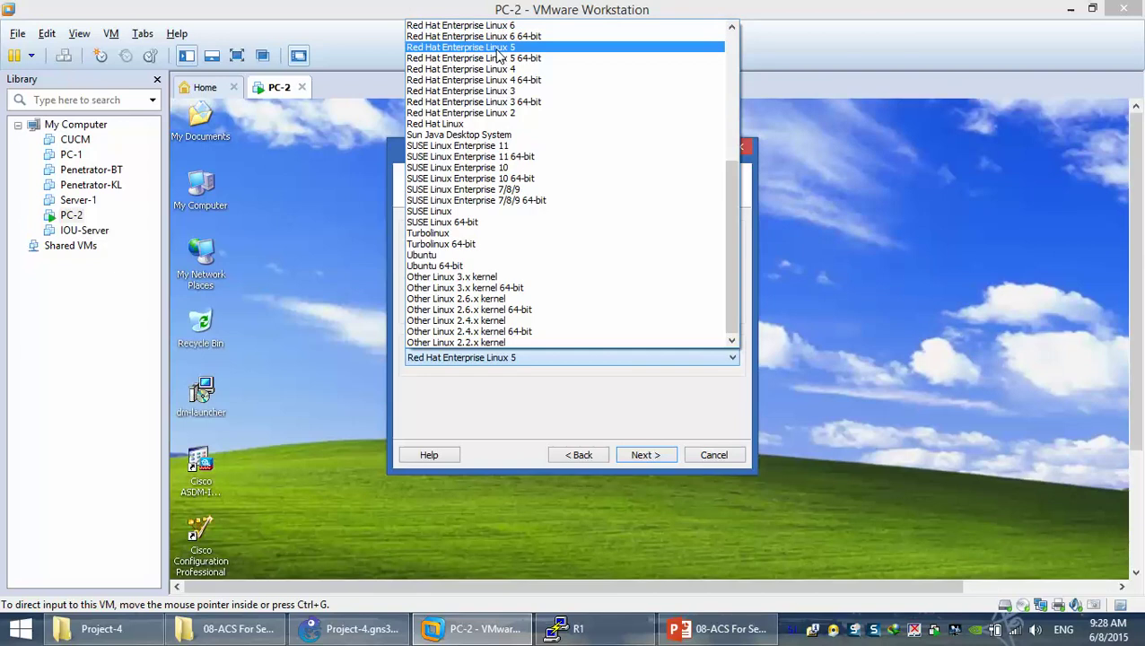
click(496, 49)
click(635, 454)
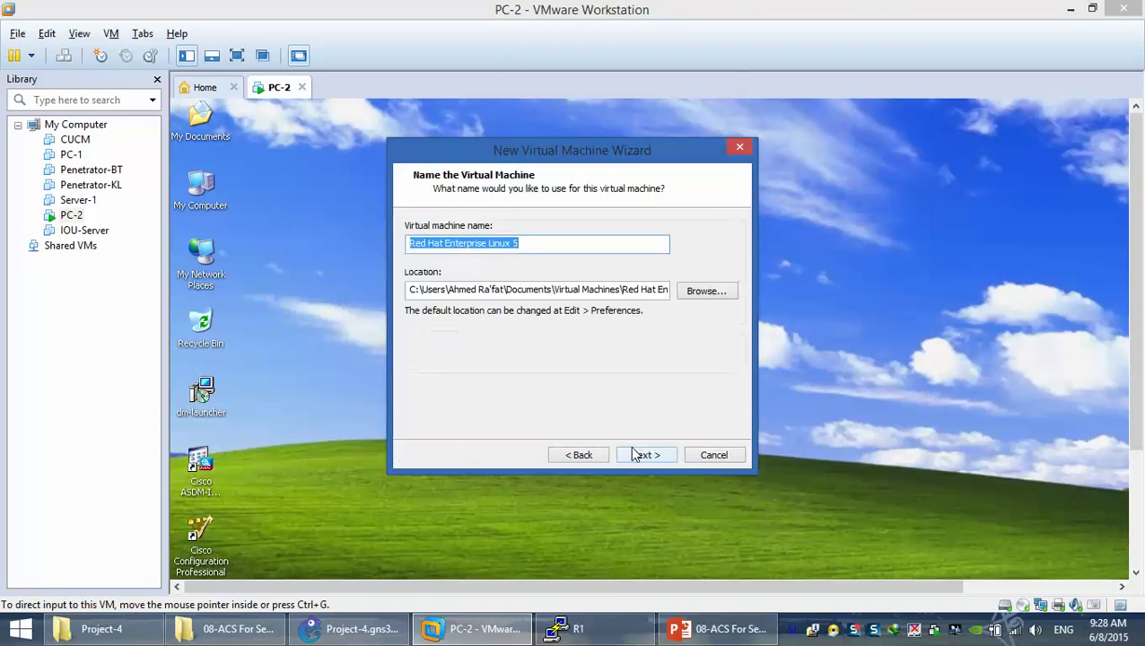
Point the VM location at the existing ACS-Server folder under F:\VMs
click(709, 291)
drag(686, 303, 669, 378)
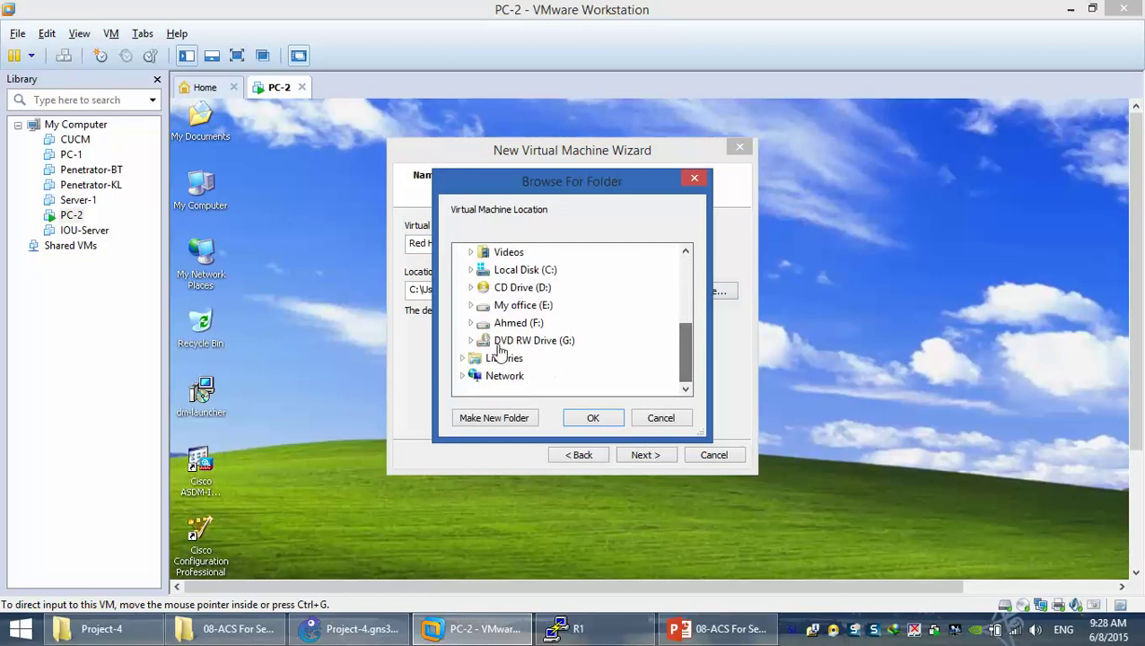
click(513, 323)
scroll(503, 359, down, 6)
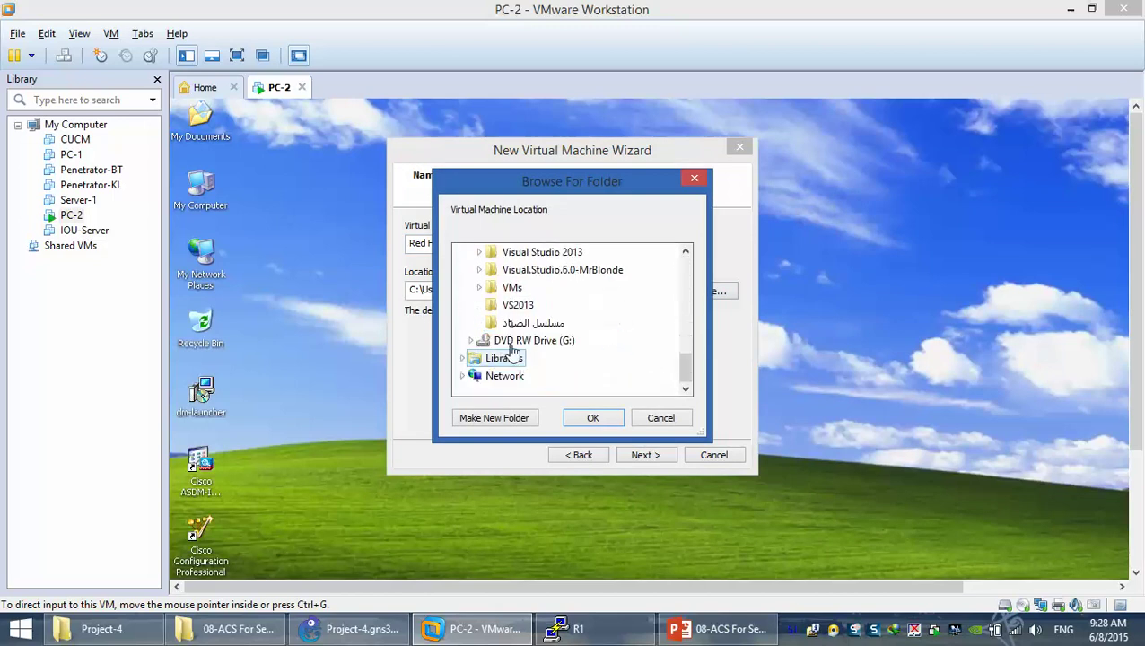
click(512, 288)
click(530, 271)
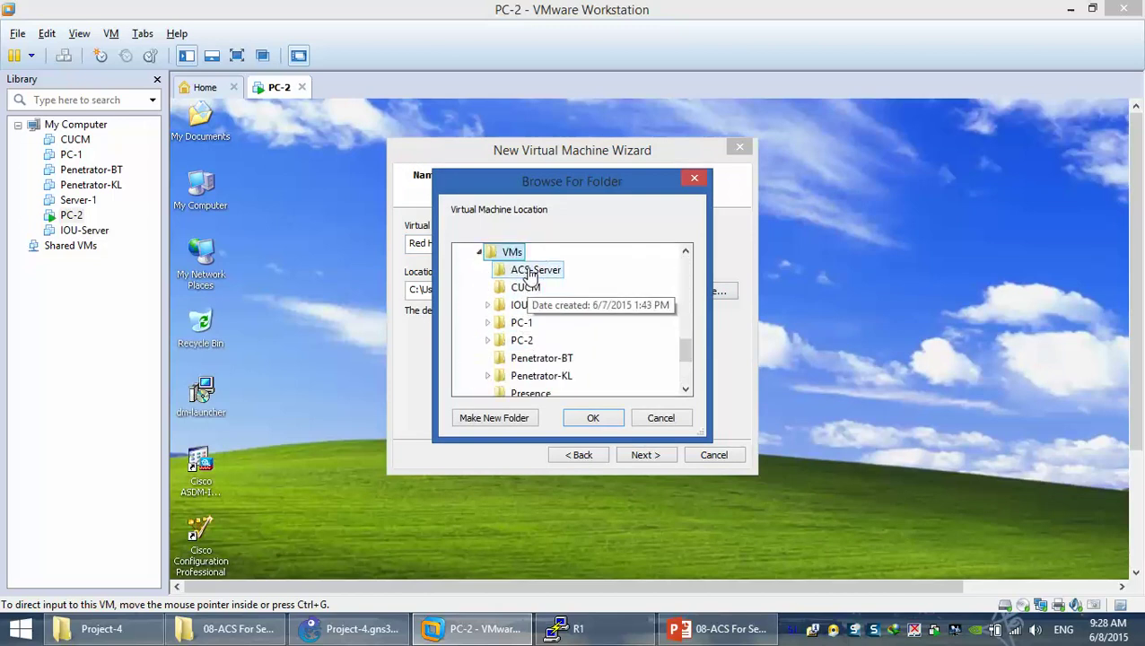
click(592, 418)
Name the VM ACS-Server and dismiss the path-already-exists error
drag(531, 245, 133, 296)
text(ACS-Server)
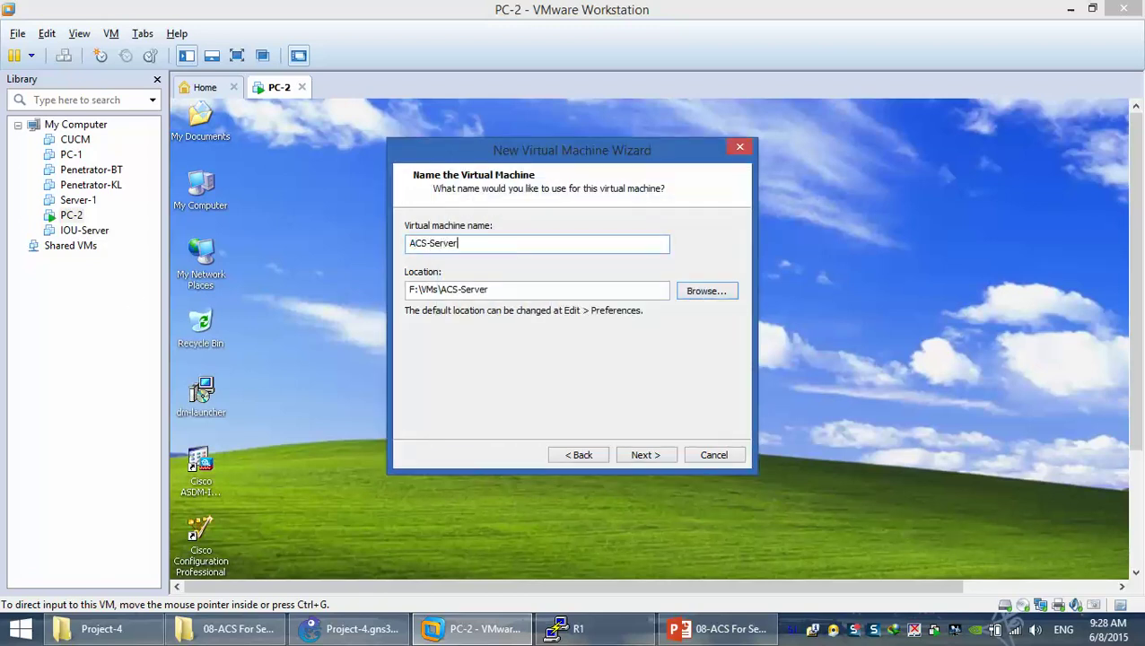
key(Return)
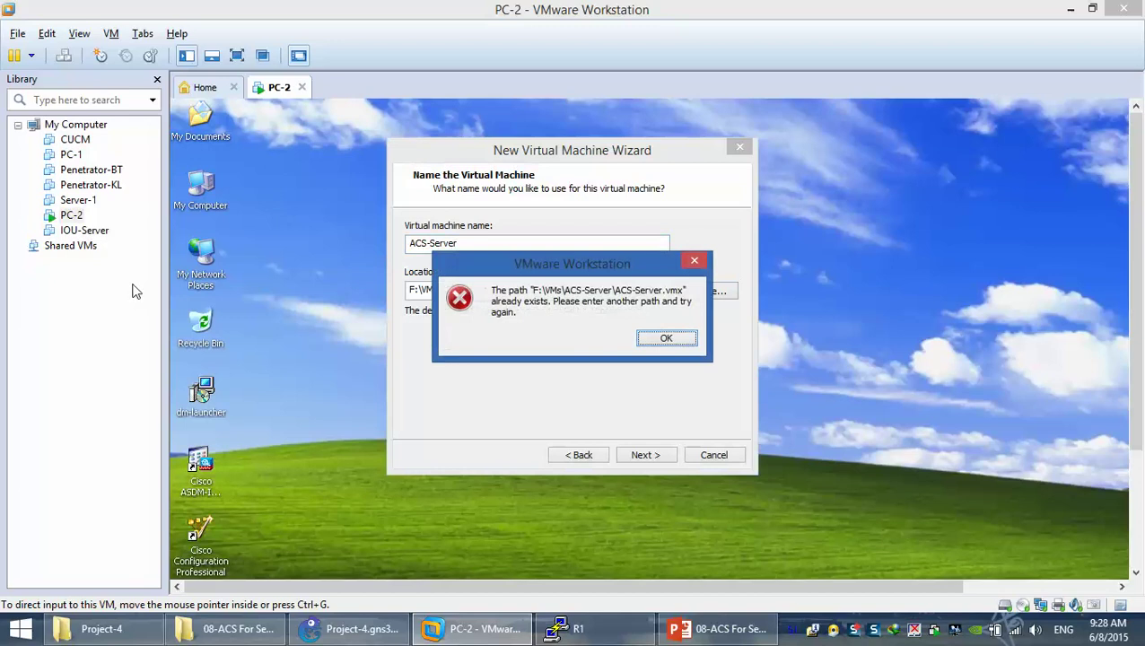
click(667, 339)
drag(422, 248, 480, 270)
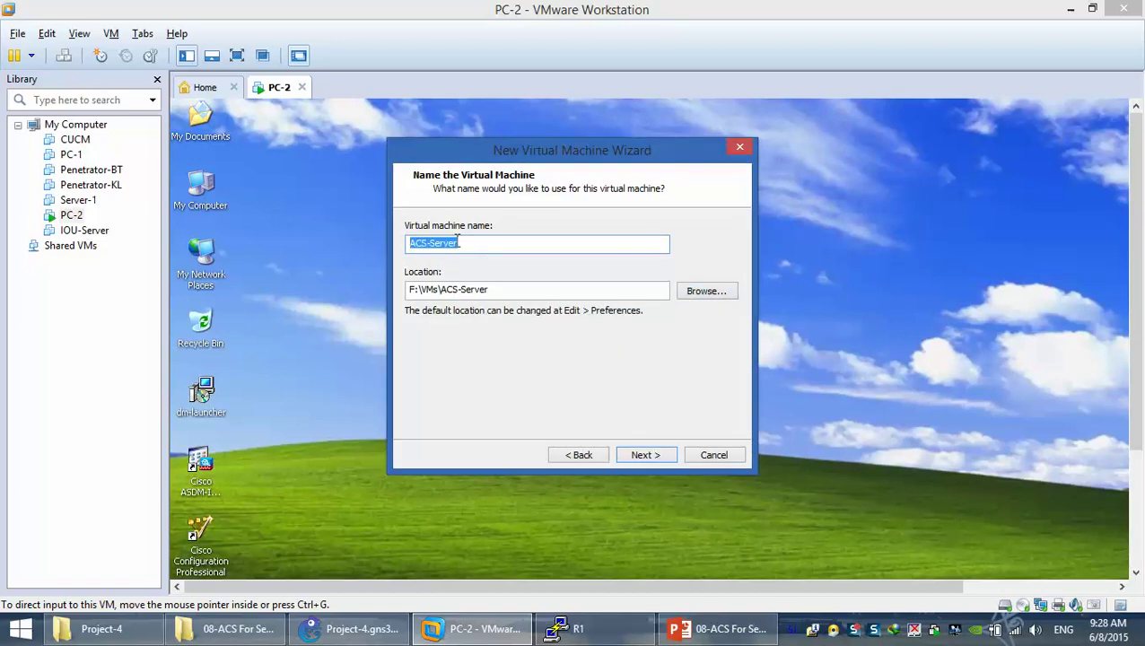
Delete the old ACS-Server folder from F:\VMs
click(697, 292)
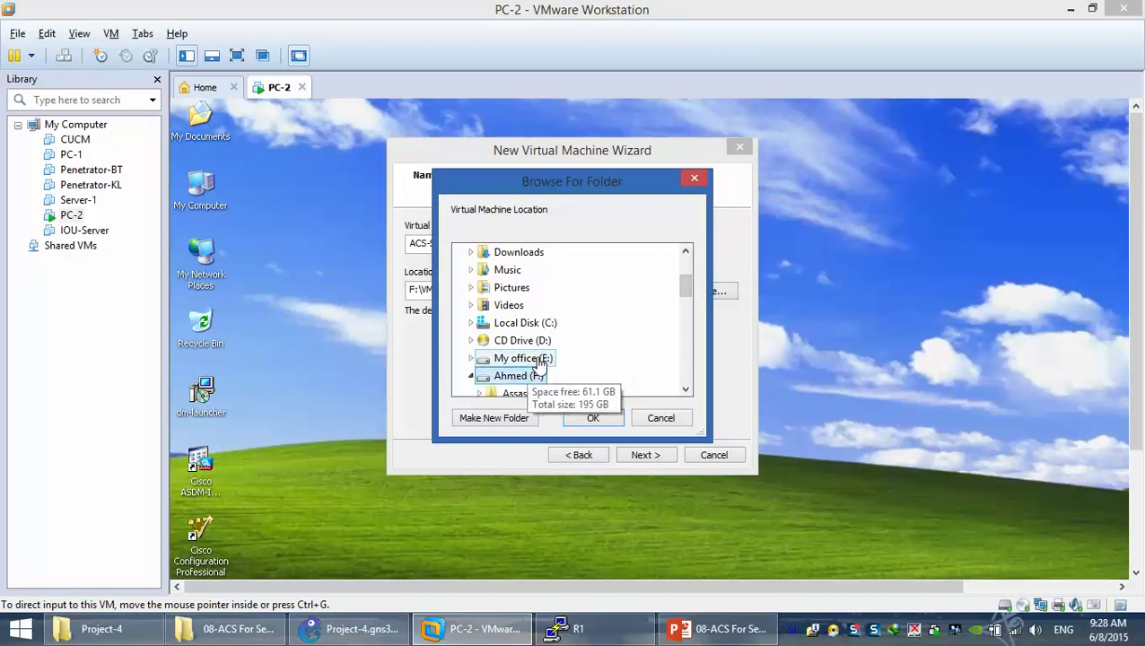
scroll(503, 368, down, 5)
scroll(538, 363, down, 1)
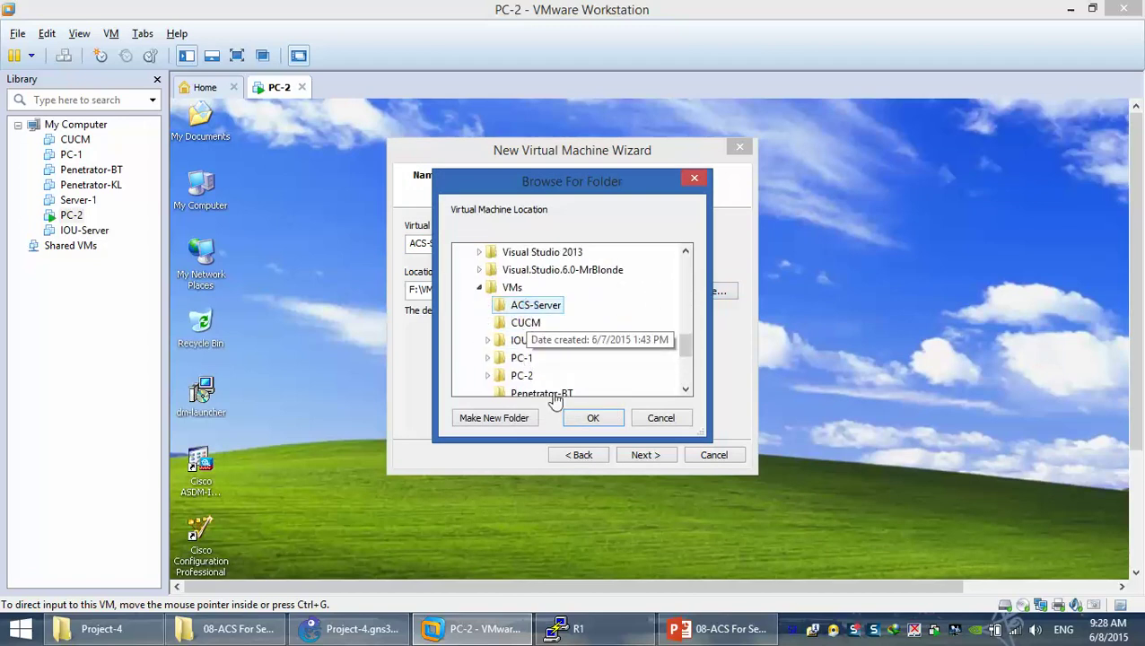
right_click(530, 305)
click(601, 532)
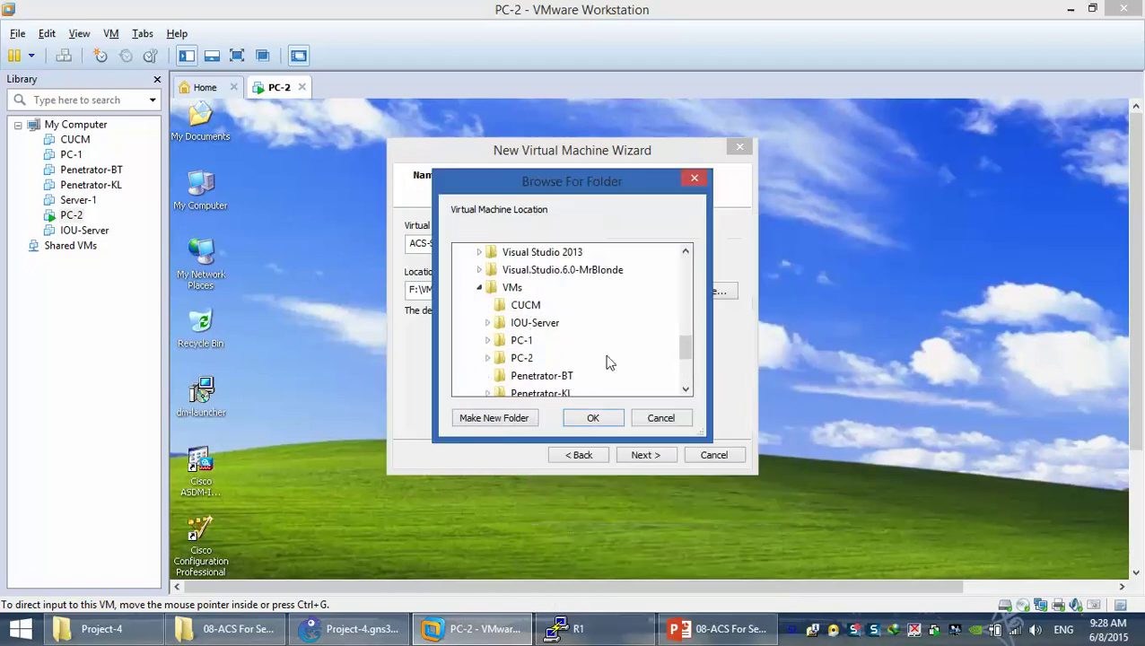
Create a new empty ACS-Server folder under VMs and use it as the location
click(494, 419)
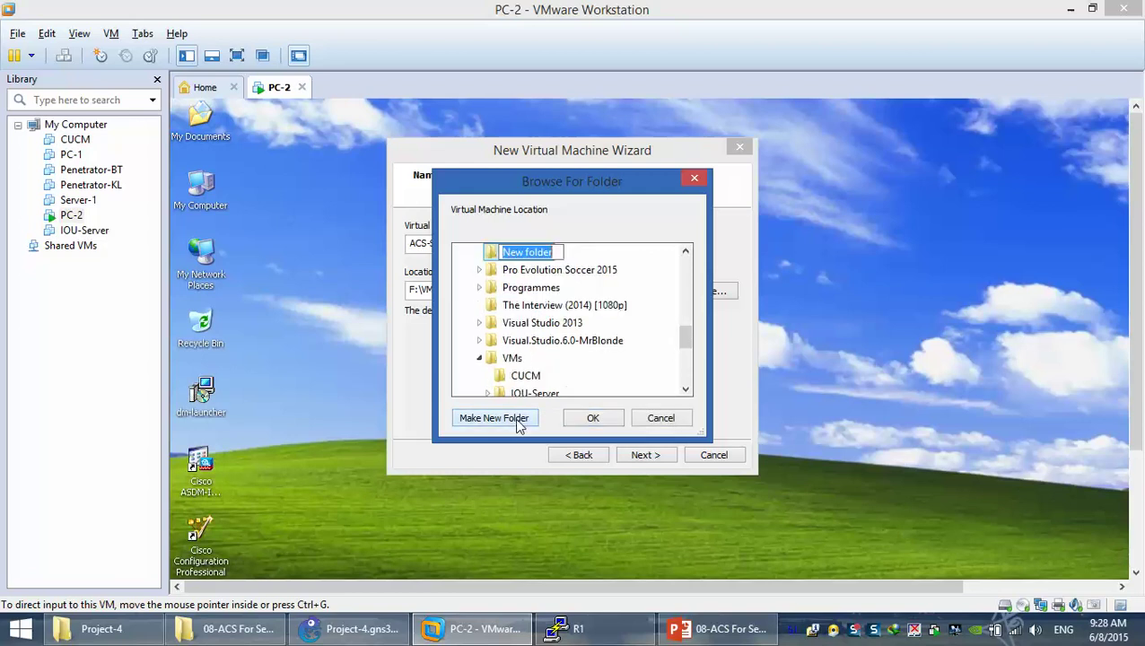
key(Return)
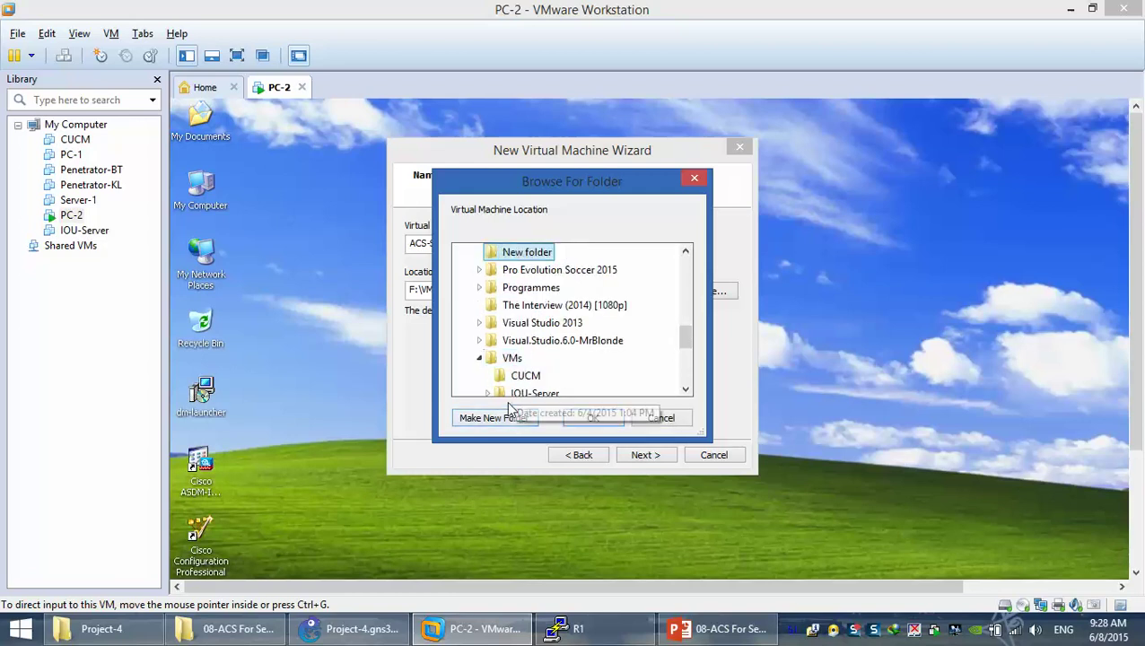
click(510, 359)
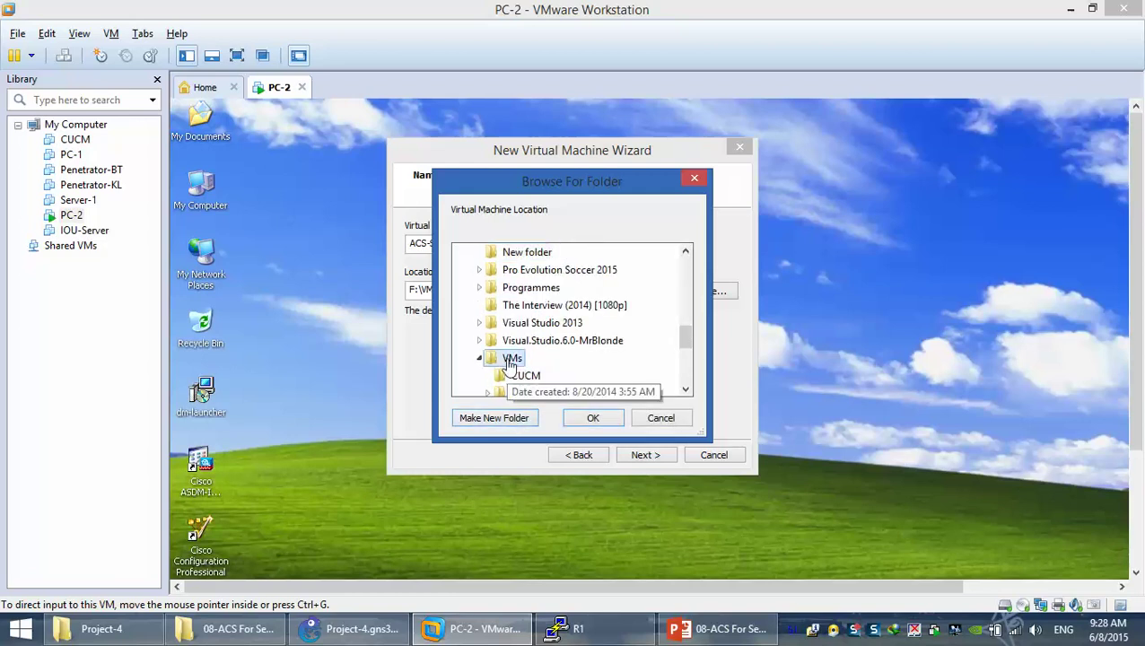
click(494, 419)
text(ACS-Server)
key(Return)
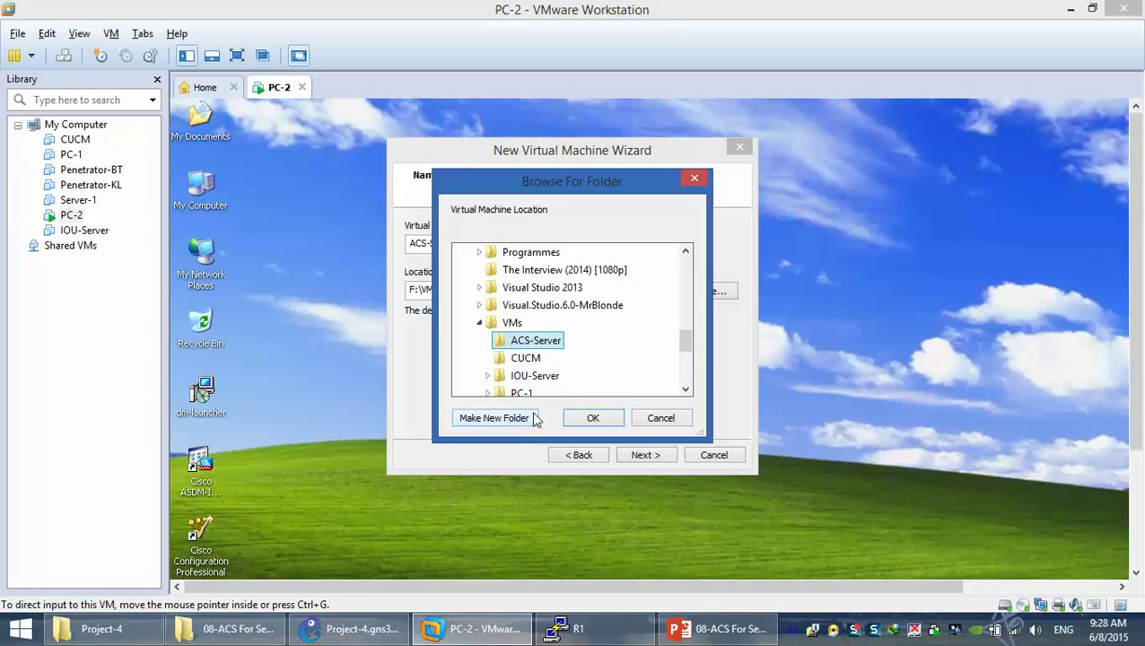
click(591, 418)
Give the VM 2 processors with 2 cores per processor
click(648, 456)
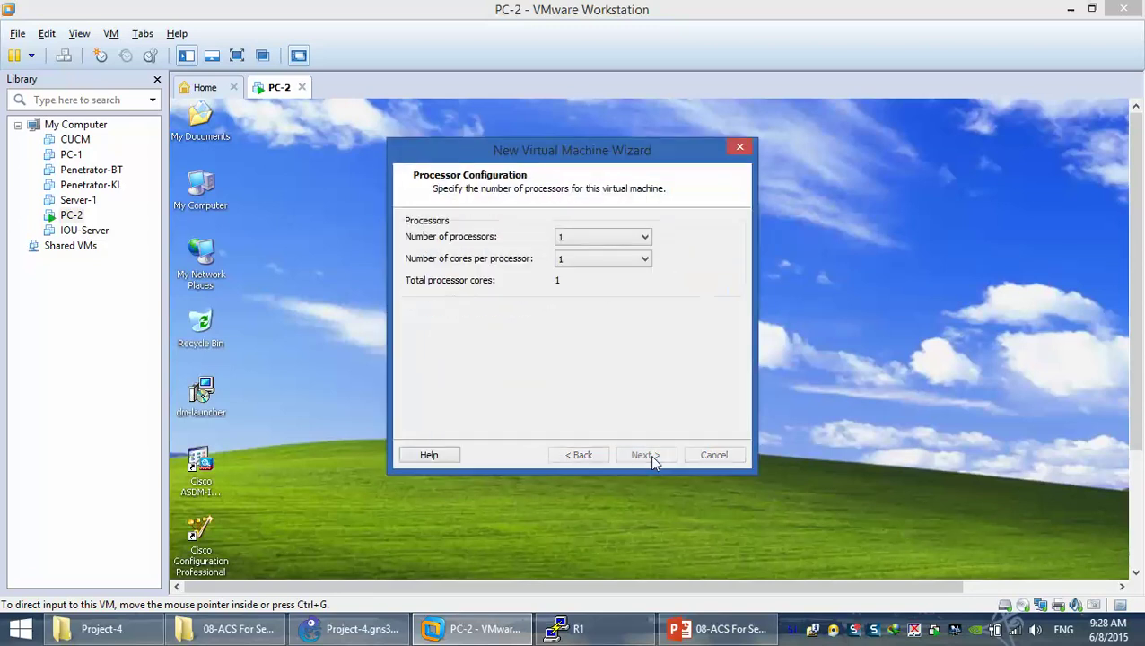
click(569, 238)
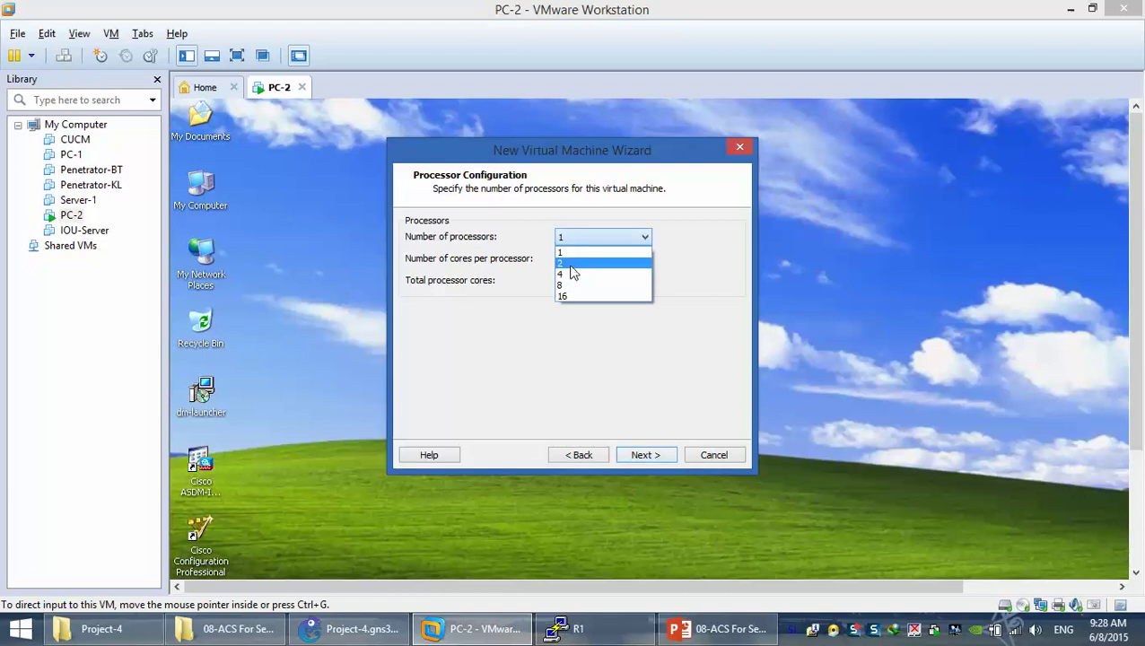
click(571, 264)
click(570, 261)
click(567, 285)
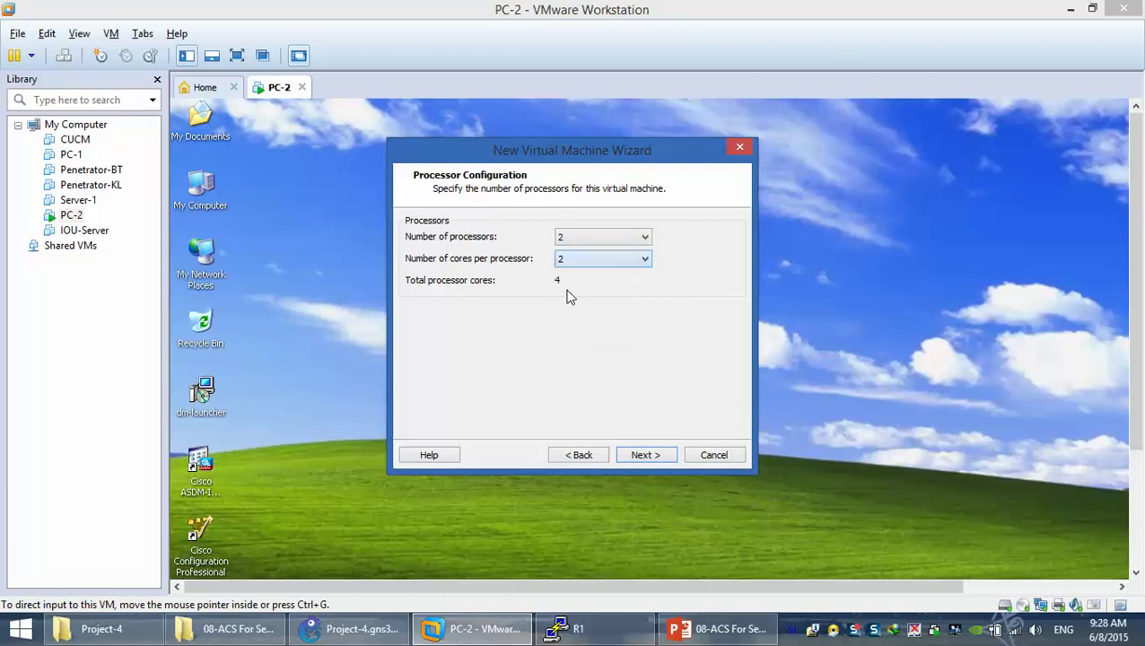
click(644, 457)
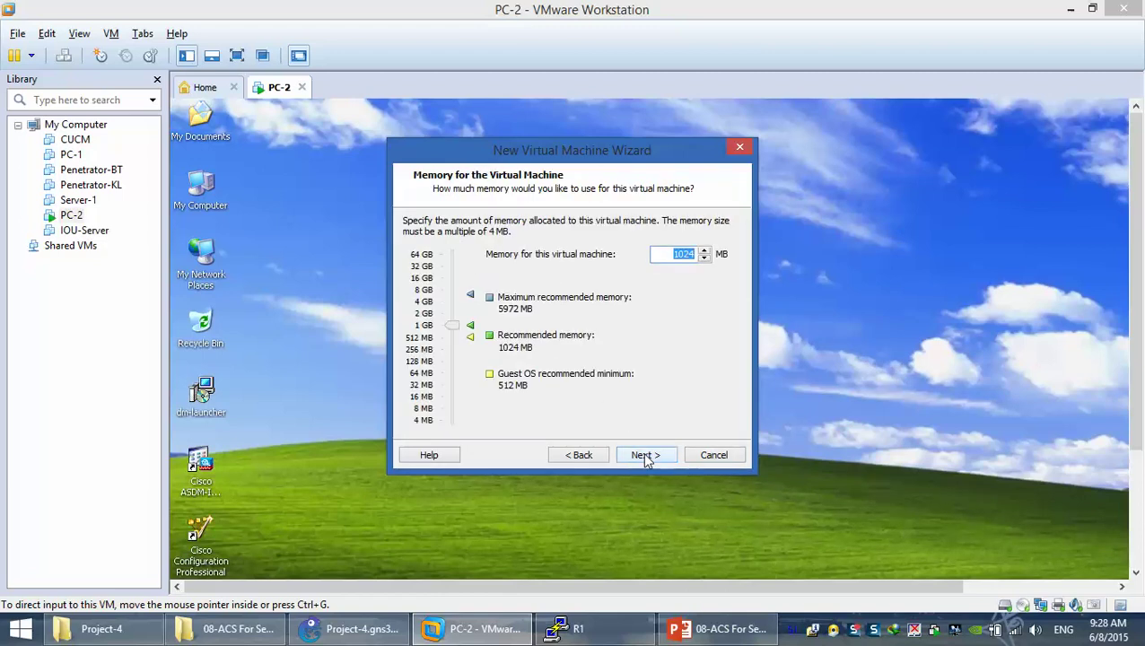
Set memory to 2048 MB and give the VM no network connection
text(2048)
click(646, 457)
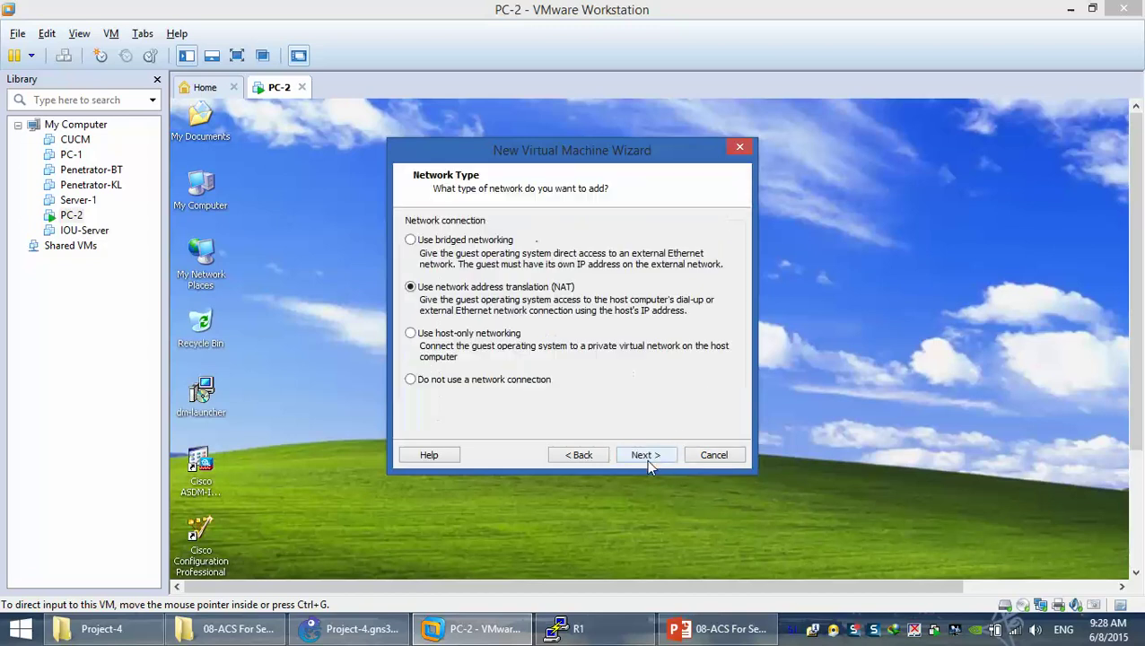
click(436, 379)
click(645, 457)
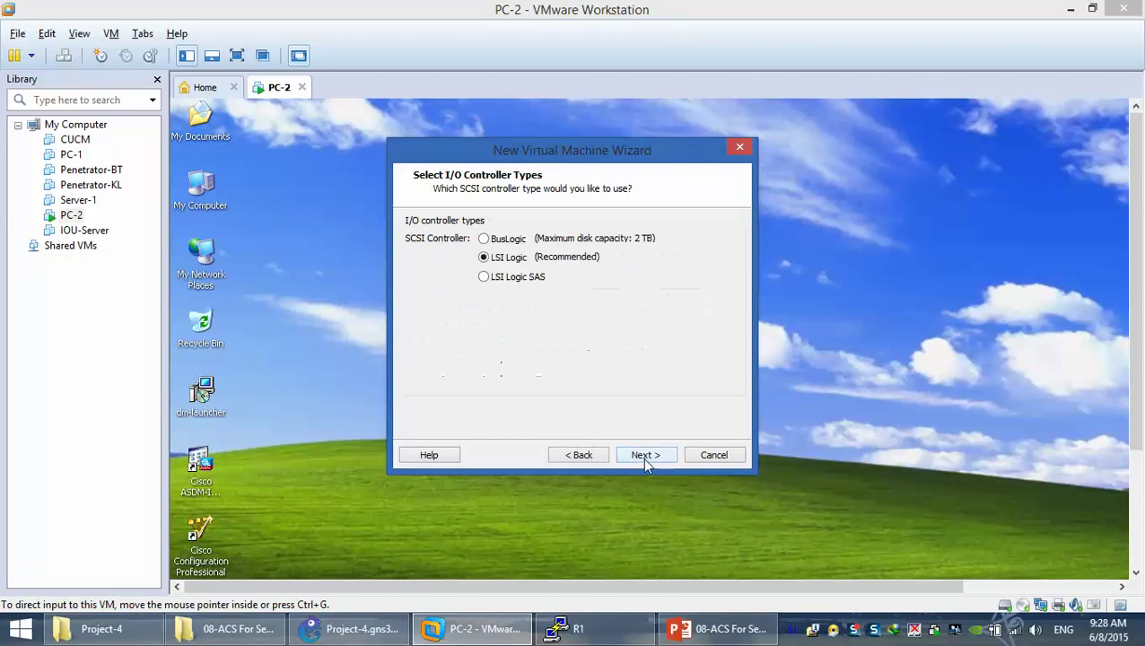
Keep LSI Logic and the default disk type, create an 80 GB disk, and finish
click(642, 457)
click(643, 457)
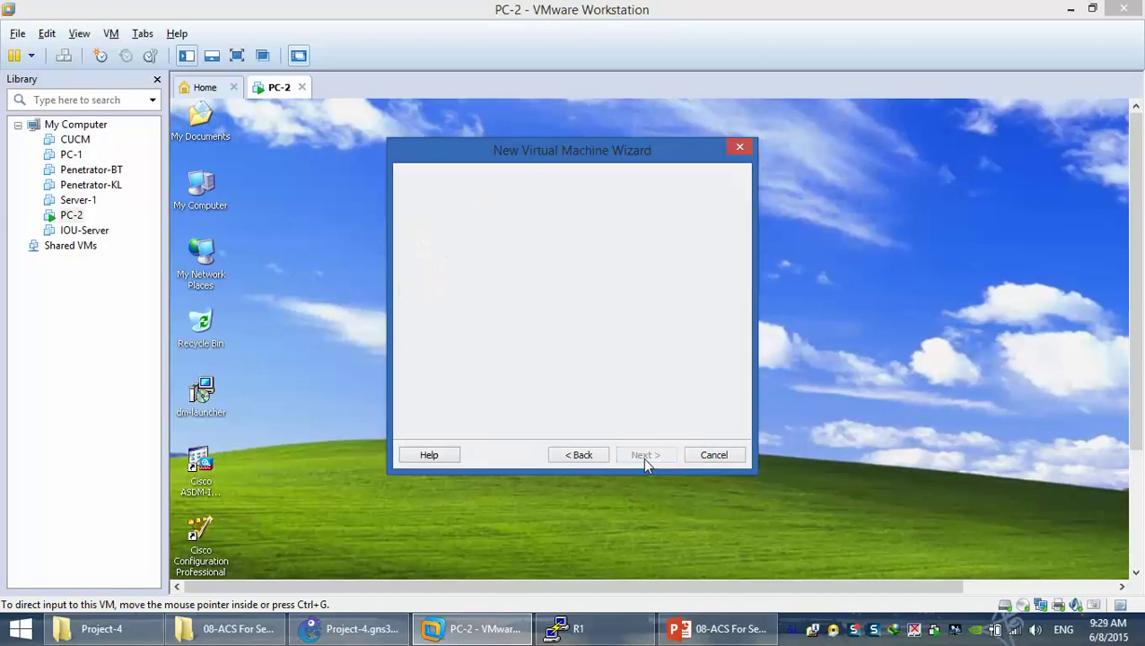
click(642, 457)
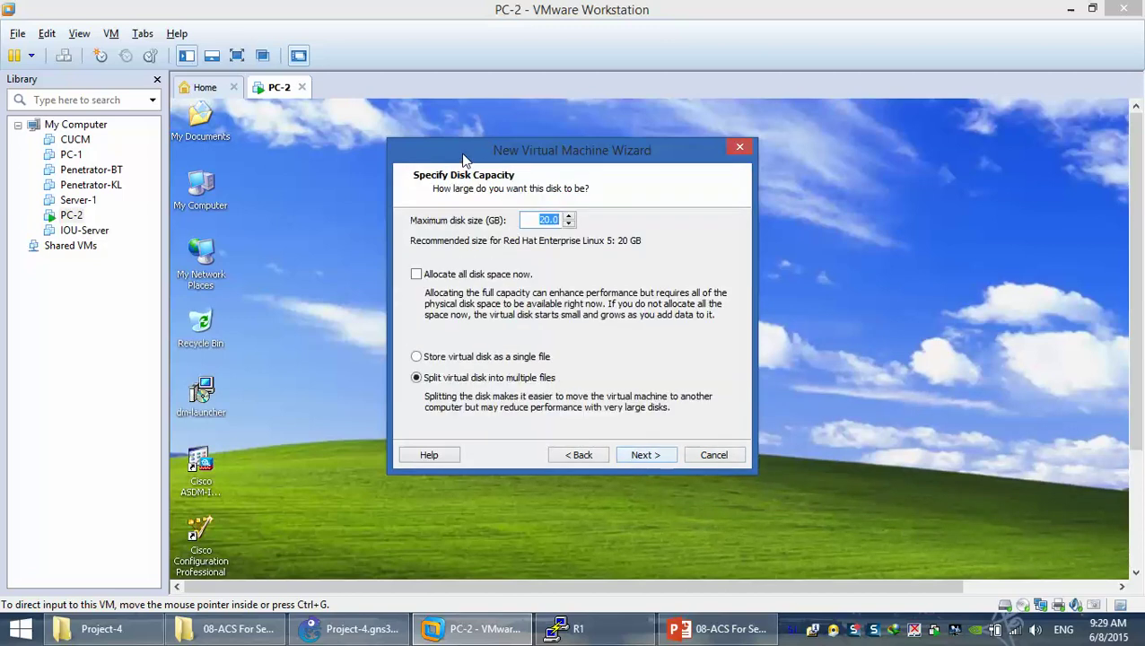
text(60)
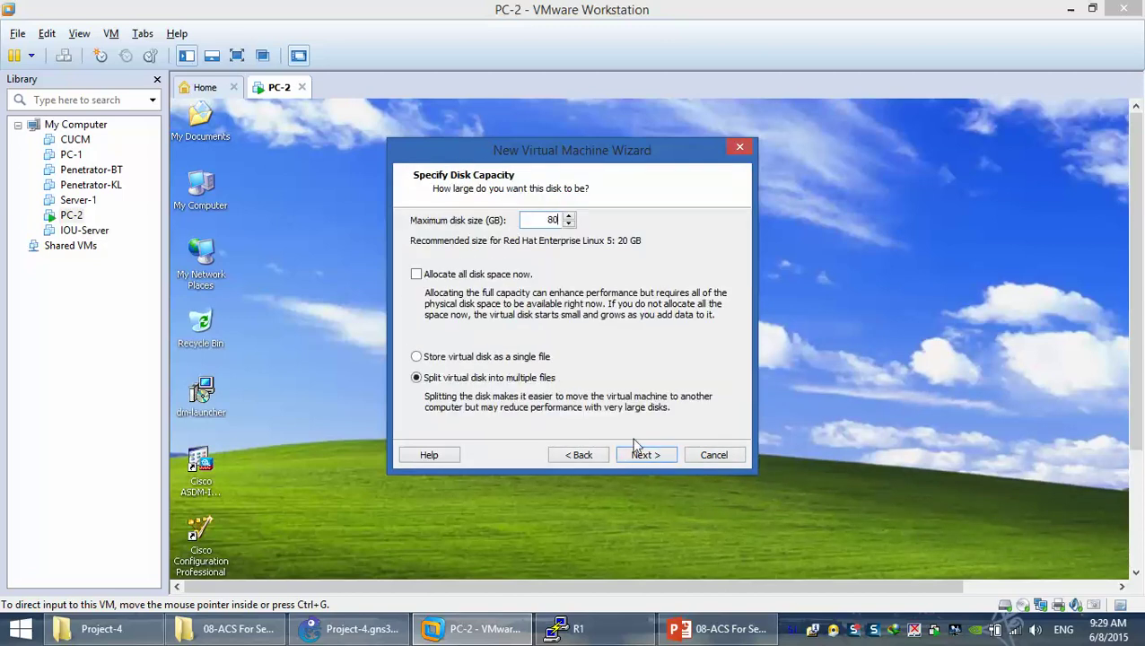
click(645, 457)
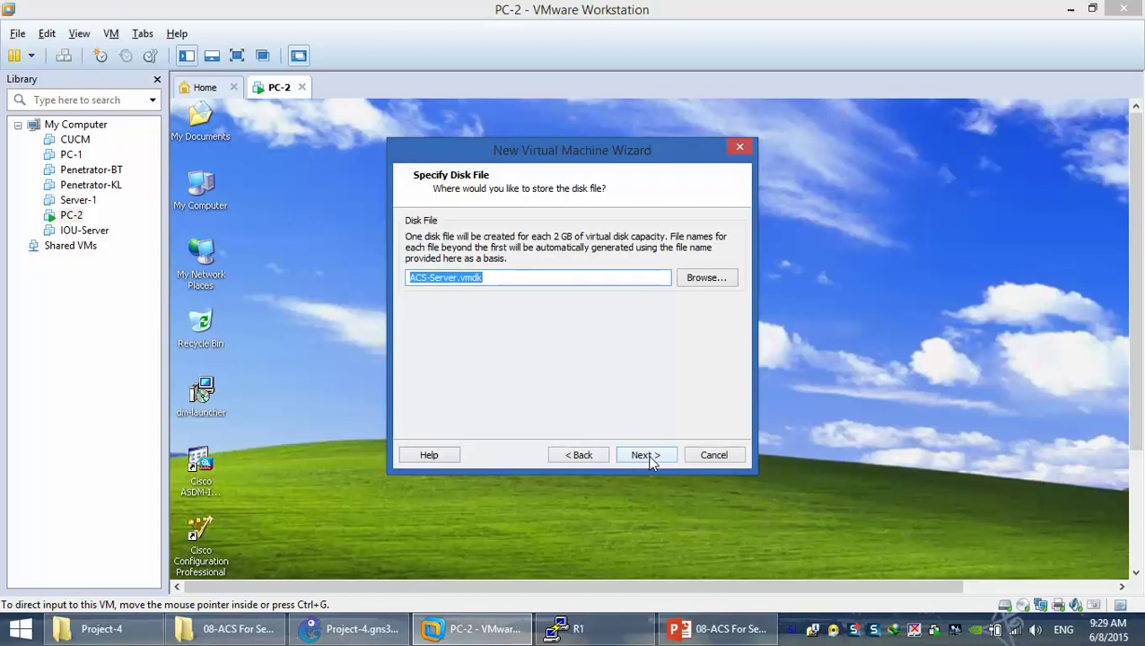
click(646, 456)
click(647, 456)
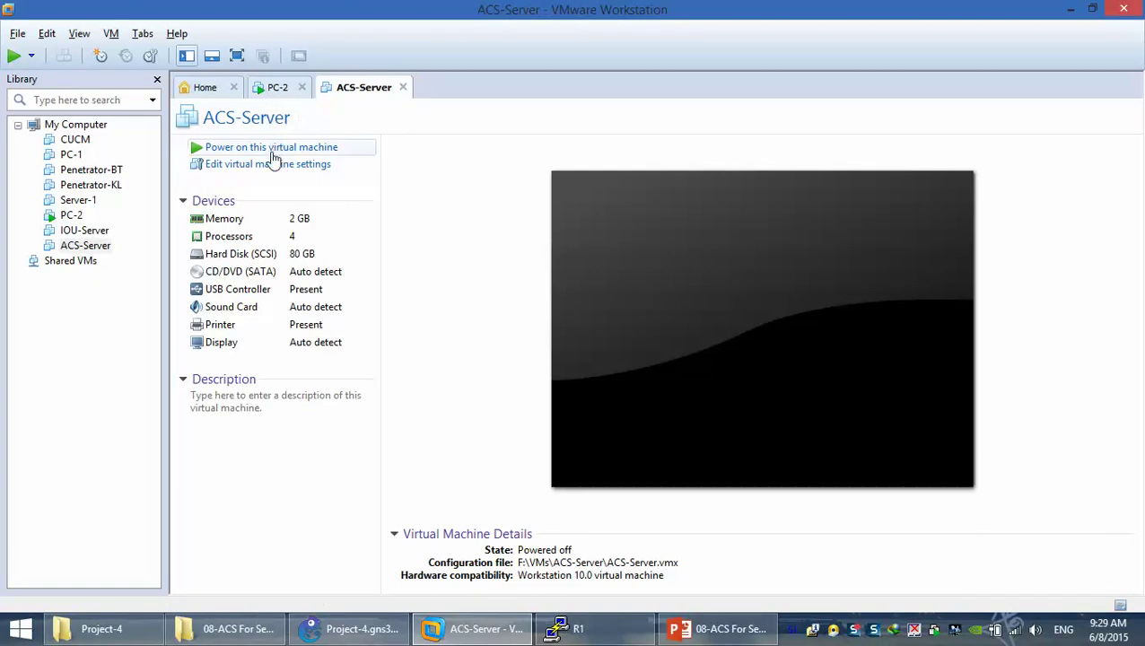
Switch the ACS-Server CD/DVD drive to use an ISO image file
click(275, 171)
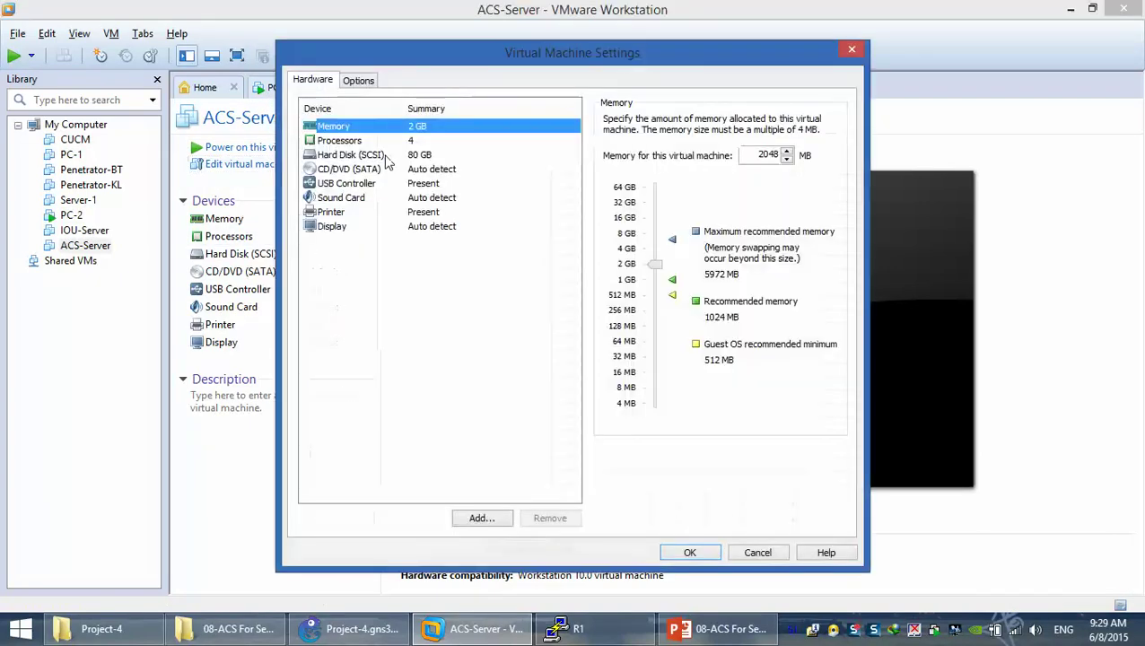
click(415, 169)
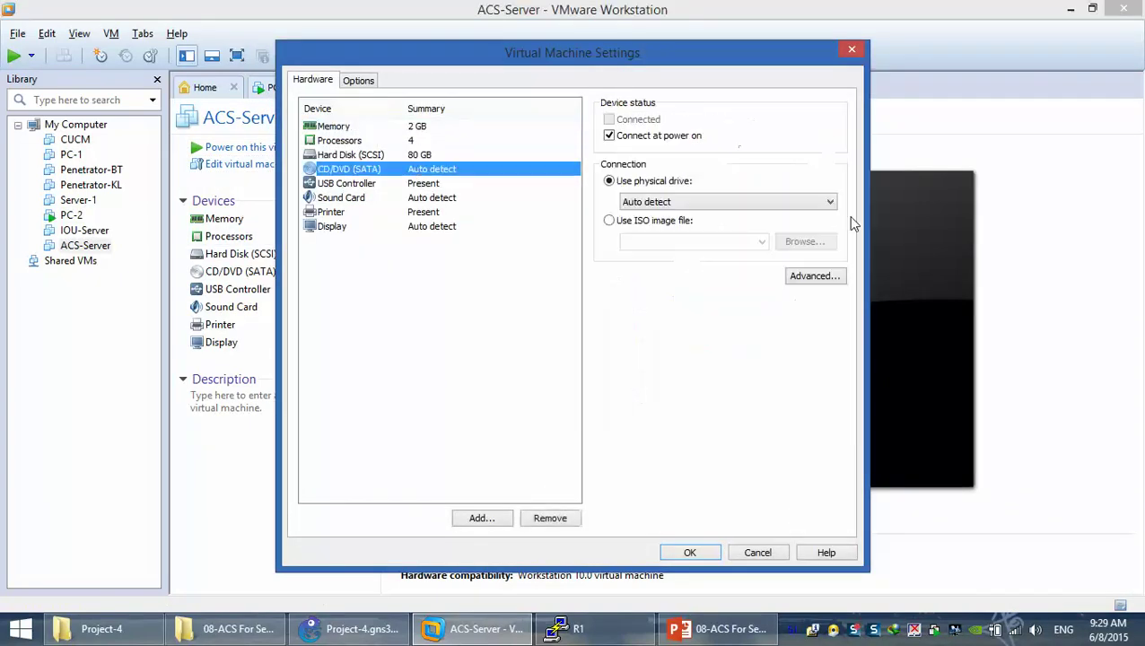
click(630, 222)
click(799, 242)
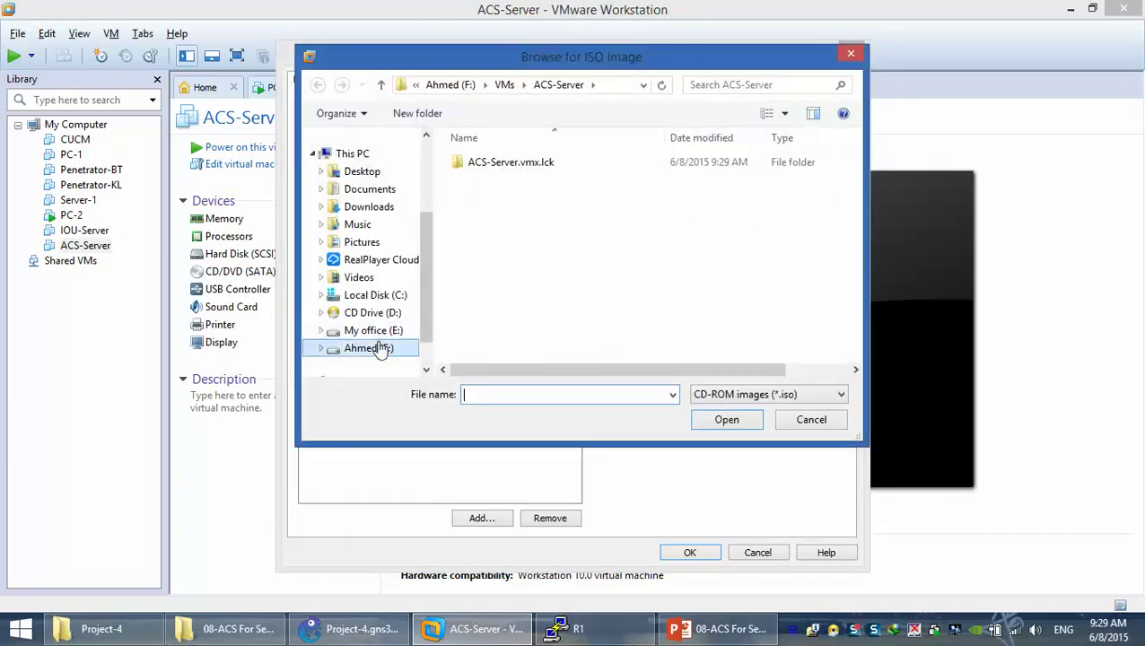
Select ACS_v5.4.0.46.iso from E:\Virtual-LABs\Tools\ACS-Server as the CD/DVD image
click(377, 330)
double_click(513, 332)
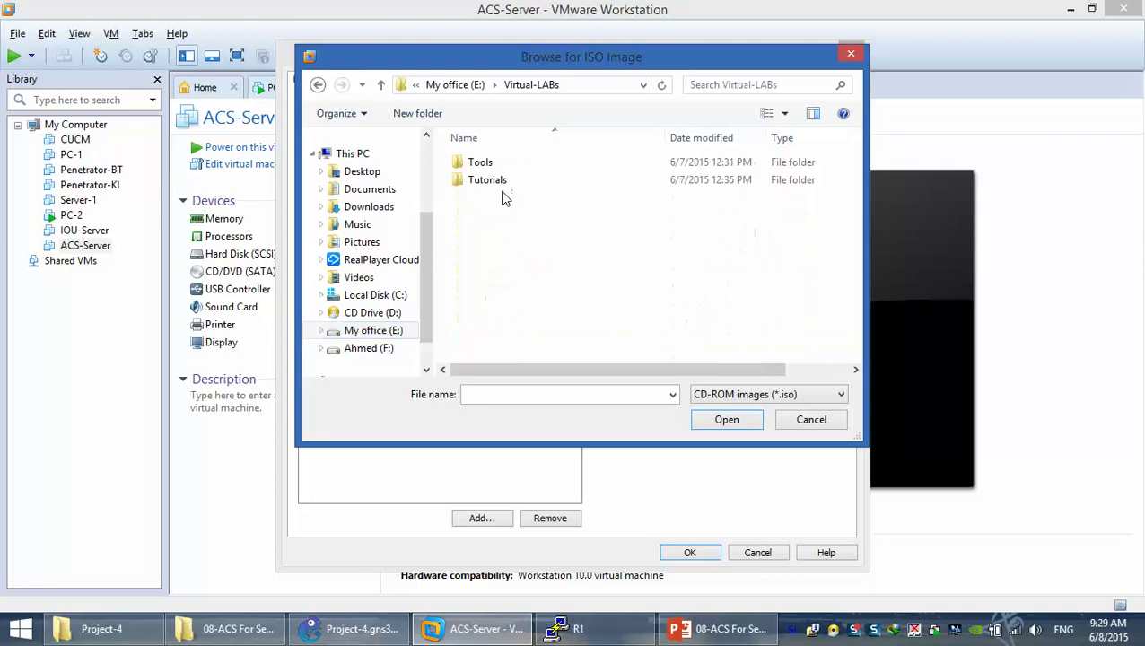
double_click(495, 163)
scroll(494, 259, down, 1)
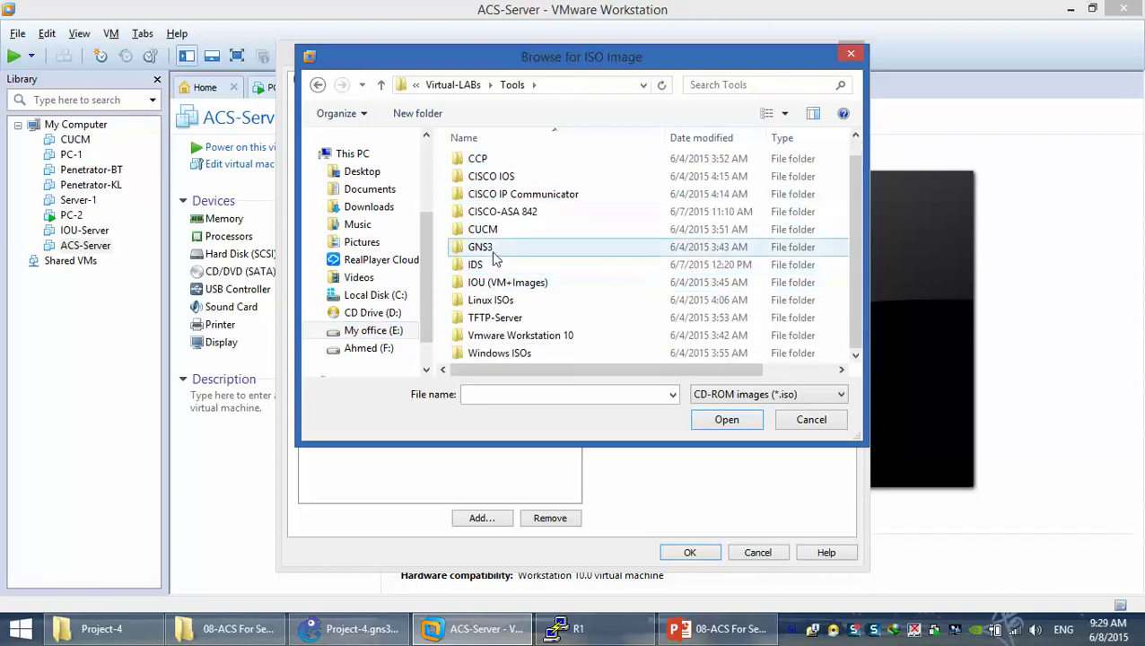
scroll(500, 286, up, 1)
scroll(500, 286, down, 1)
scroll(498, 289, up, 1)
double_click(499, 164)
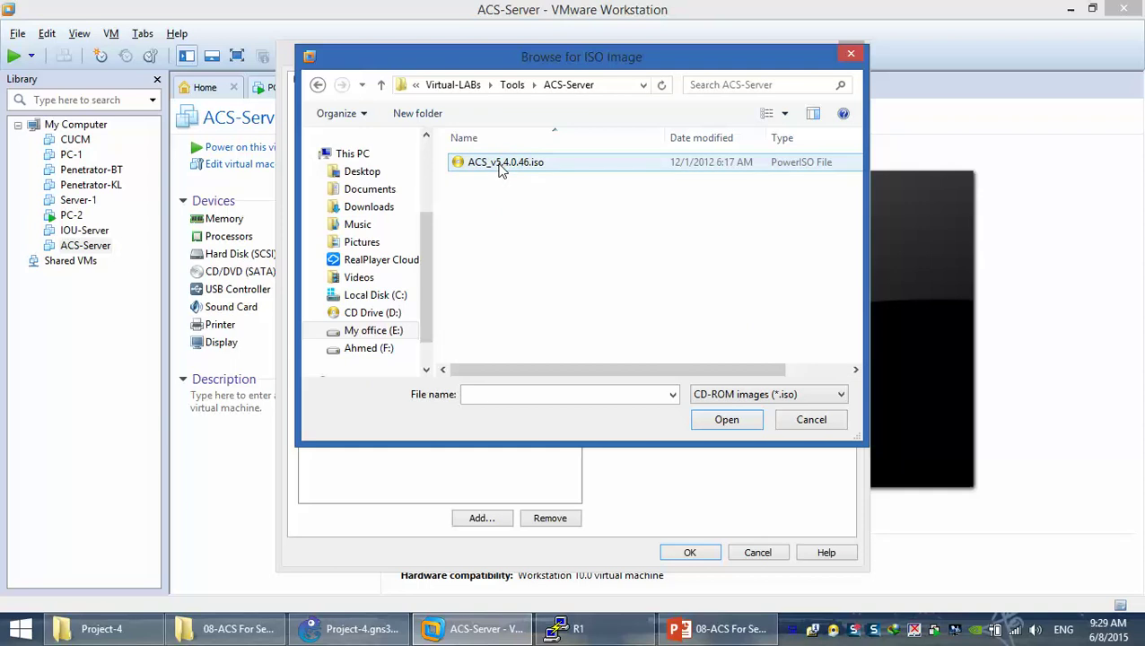
double_click(502, 165)
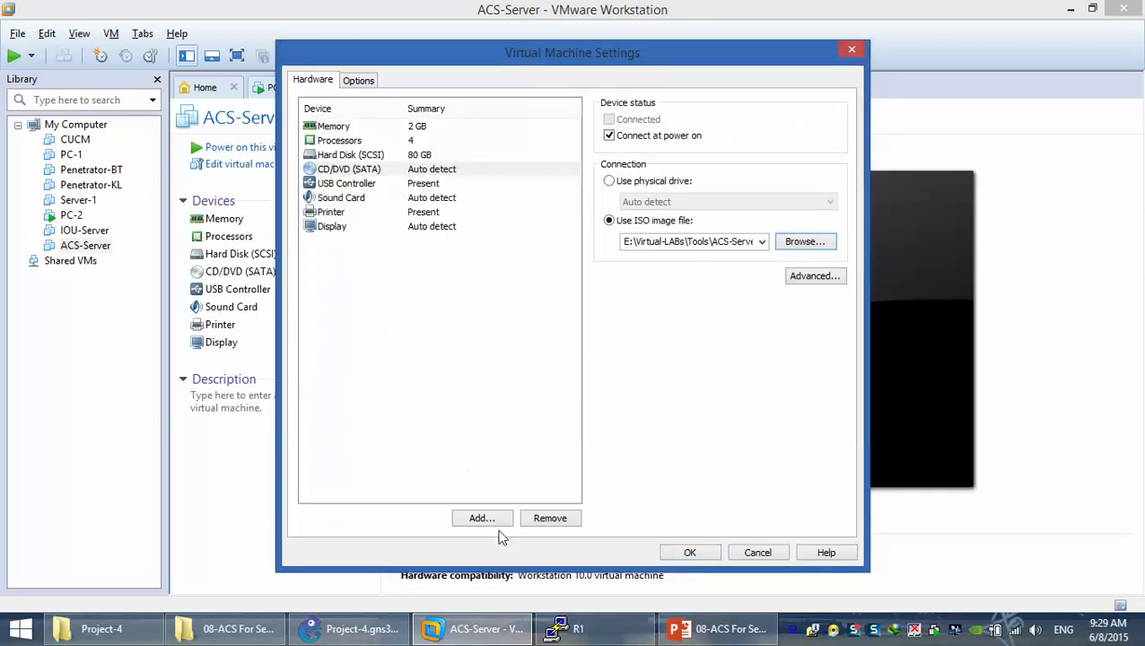
click(482, 518)
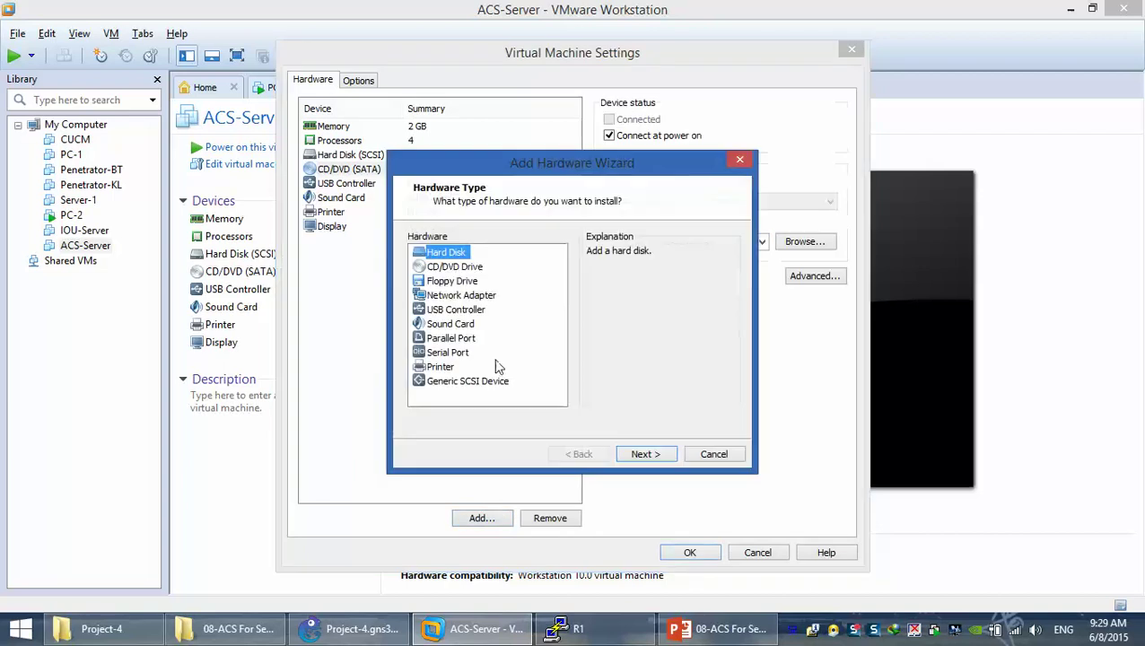
Add a network adapter on Custom VMnet5 (Host-only) and save the VM settings
click(453, 296)
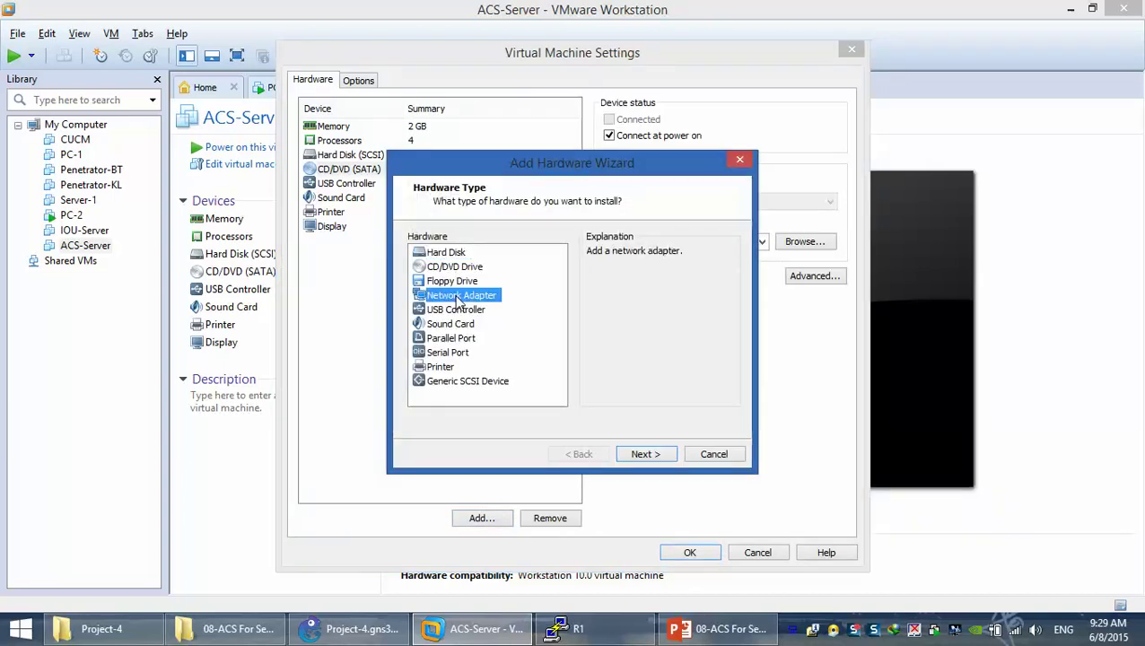
click(637, 452)
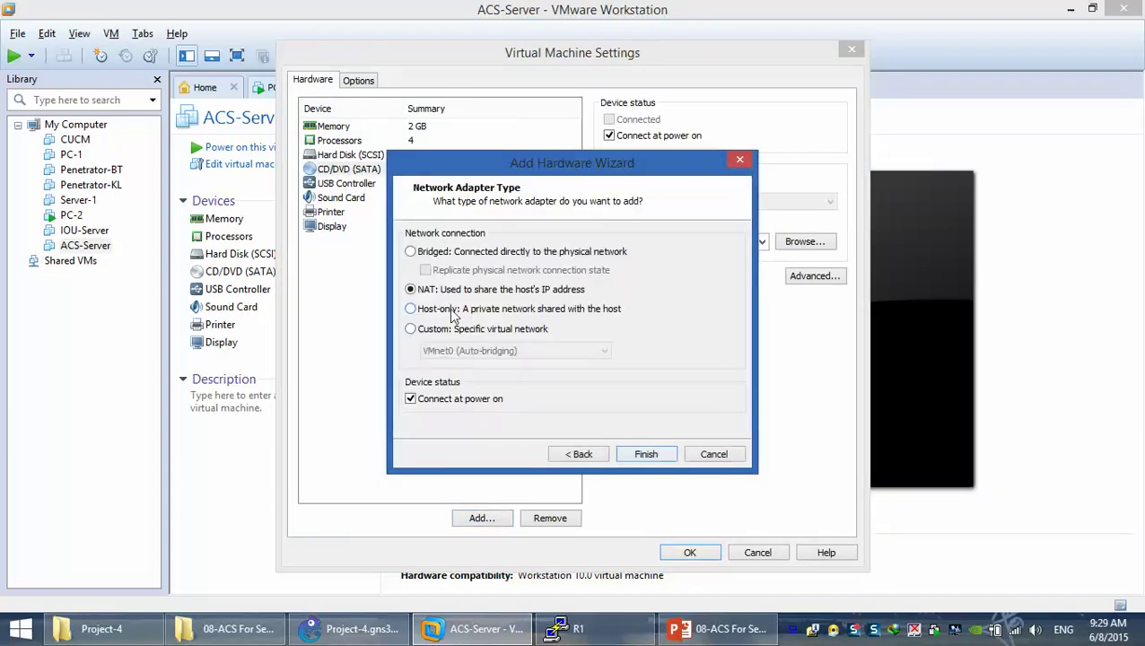
click(437, 330)
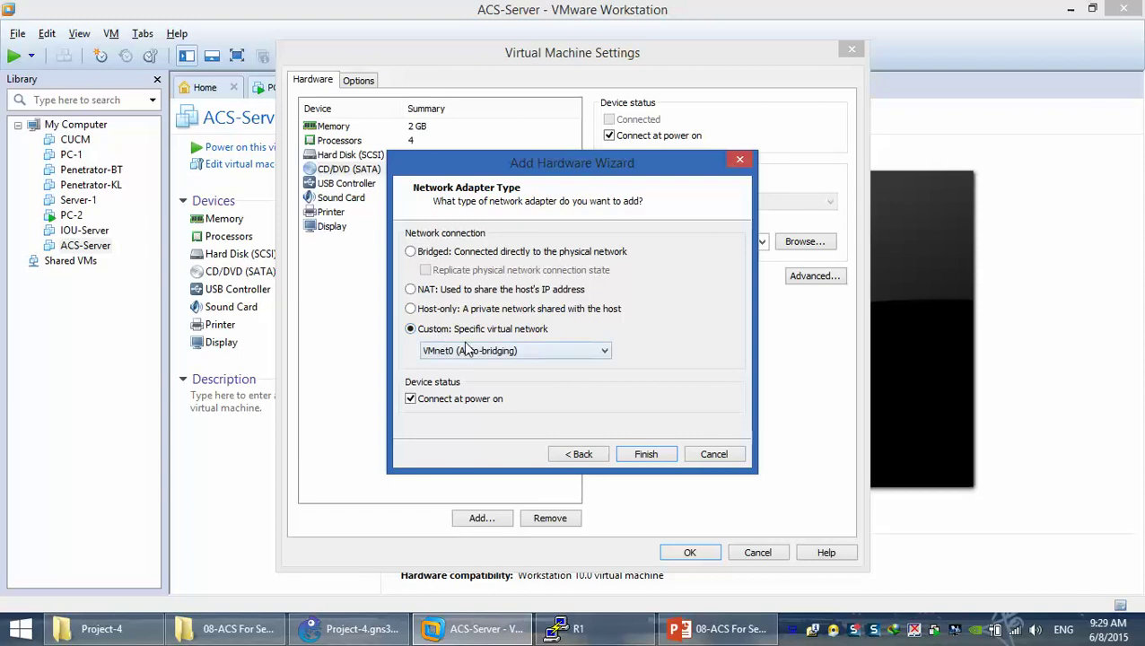
click(485, 352)
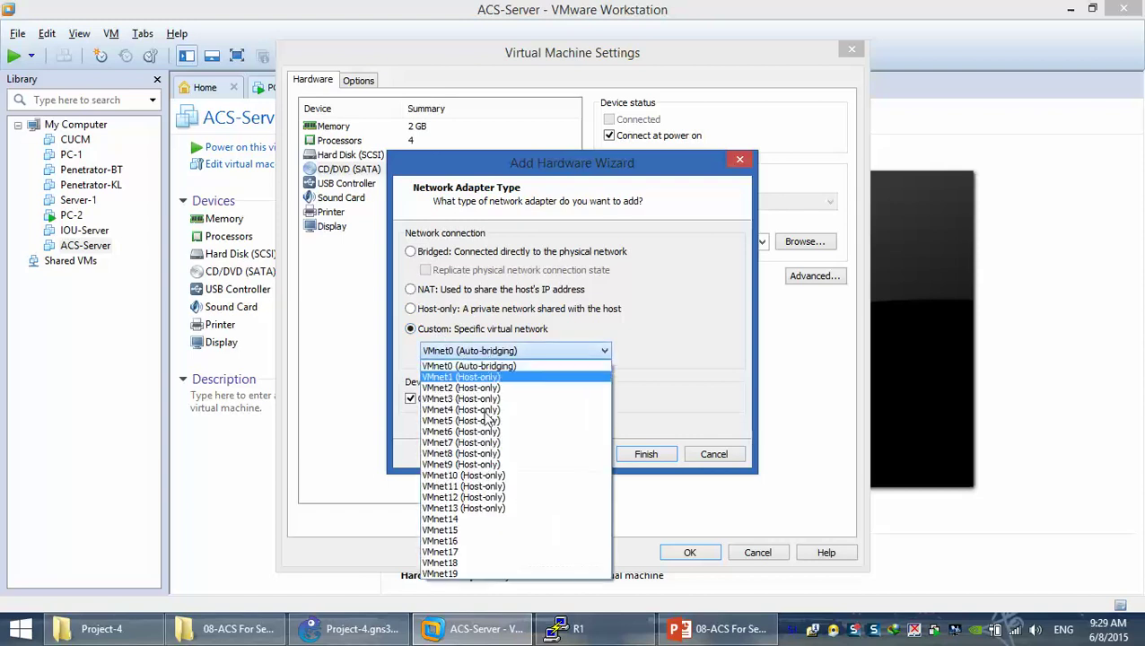
click(478, 431)
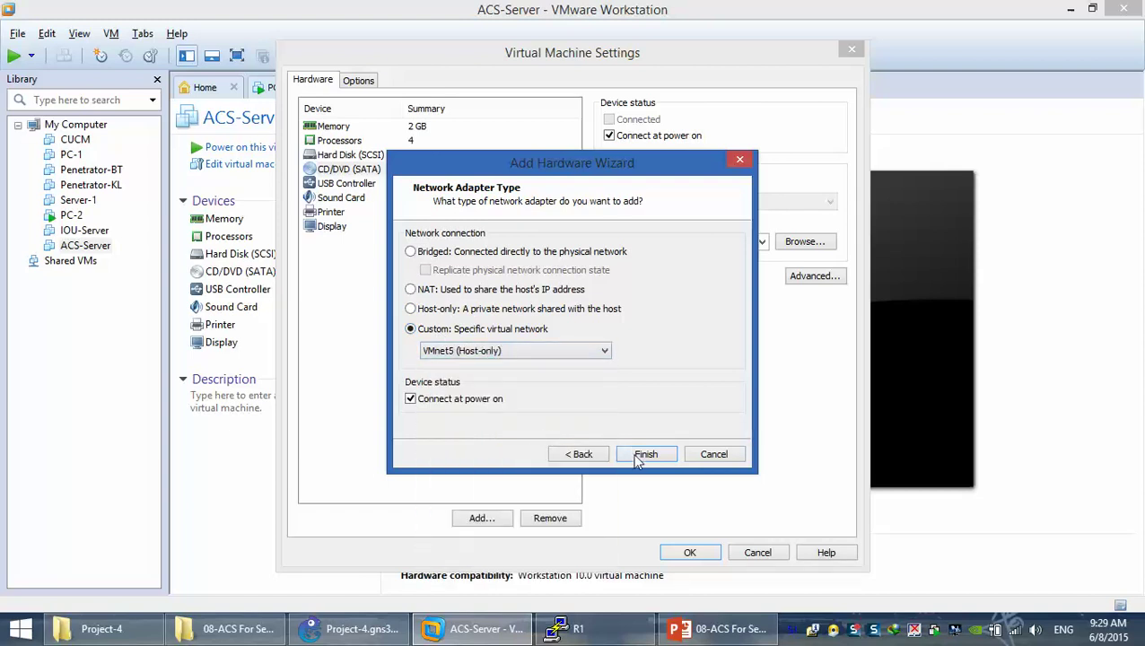
click(639, 455)
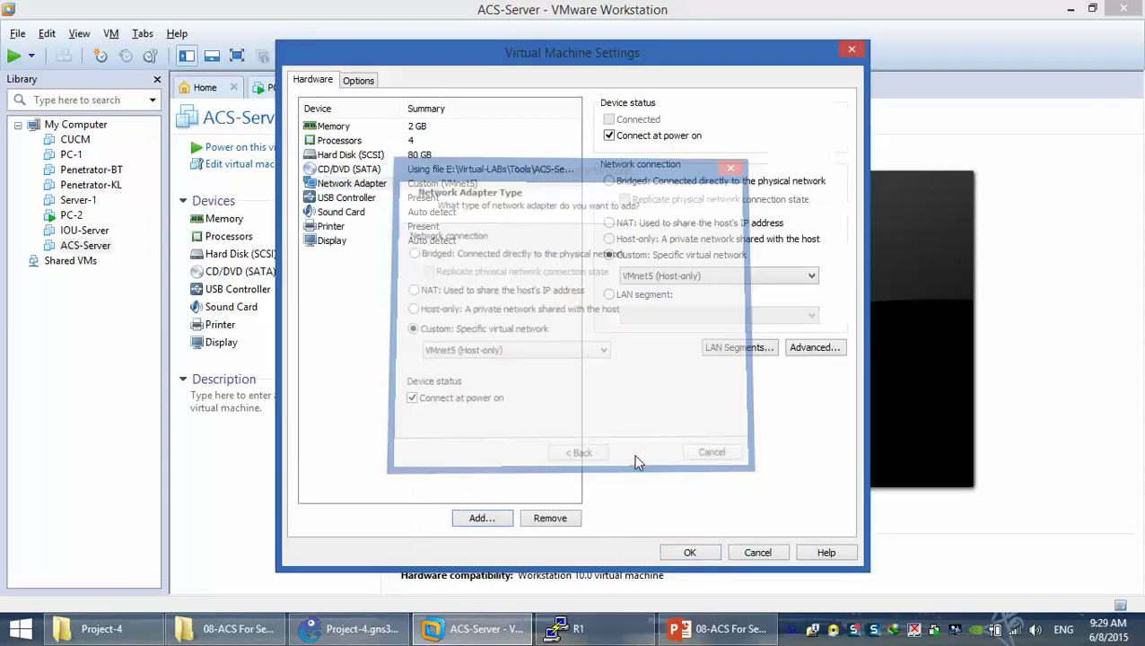
click(680, 556)
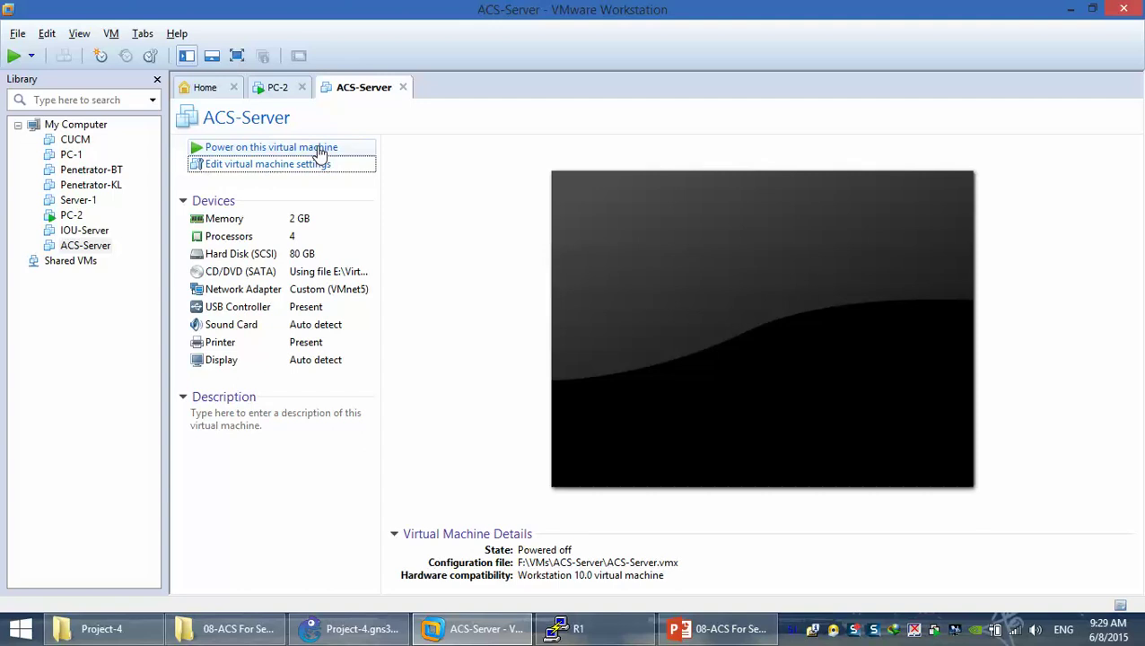
Power on ACS-Server and focus its console at the ACS 5.4 Recovery boot menu
click(320, 149)
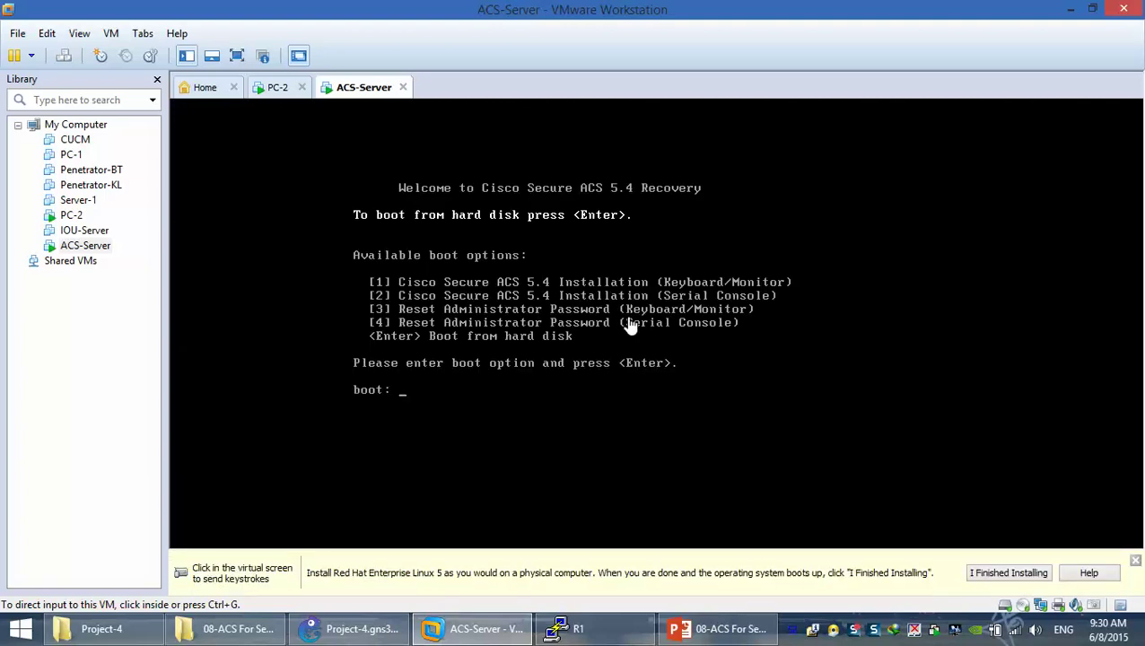
click(489, 399)
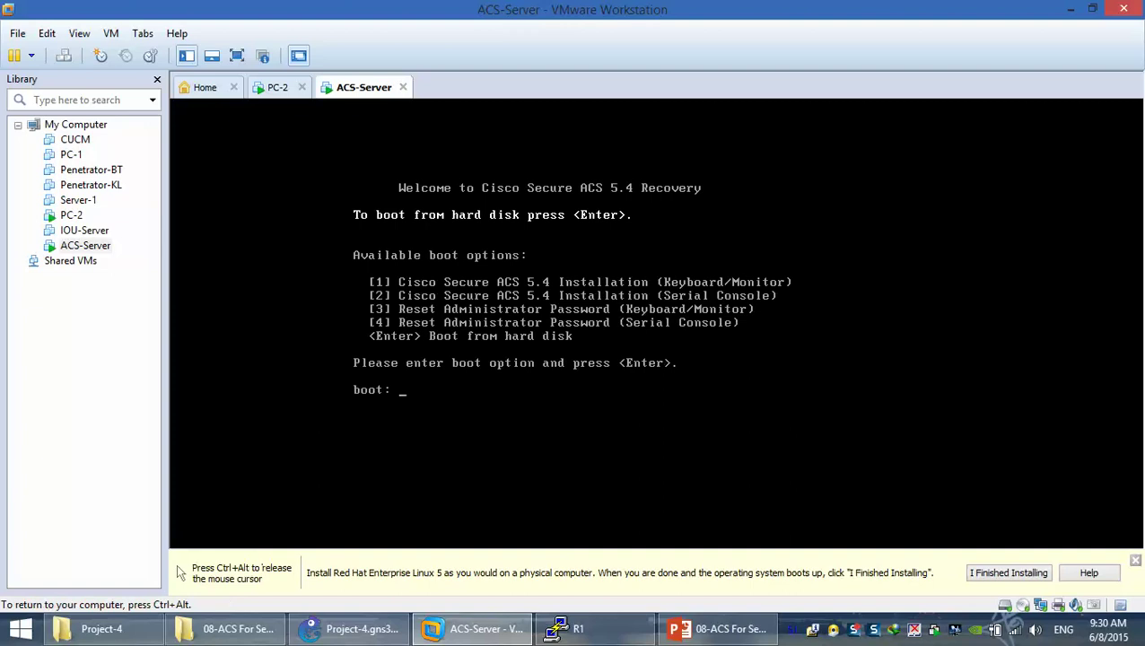
Enter boot option 1 to start the ACS 5.4 Installation (Keyboard/Monitor)
key(Num_Lock)
text(1)
key(Return)
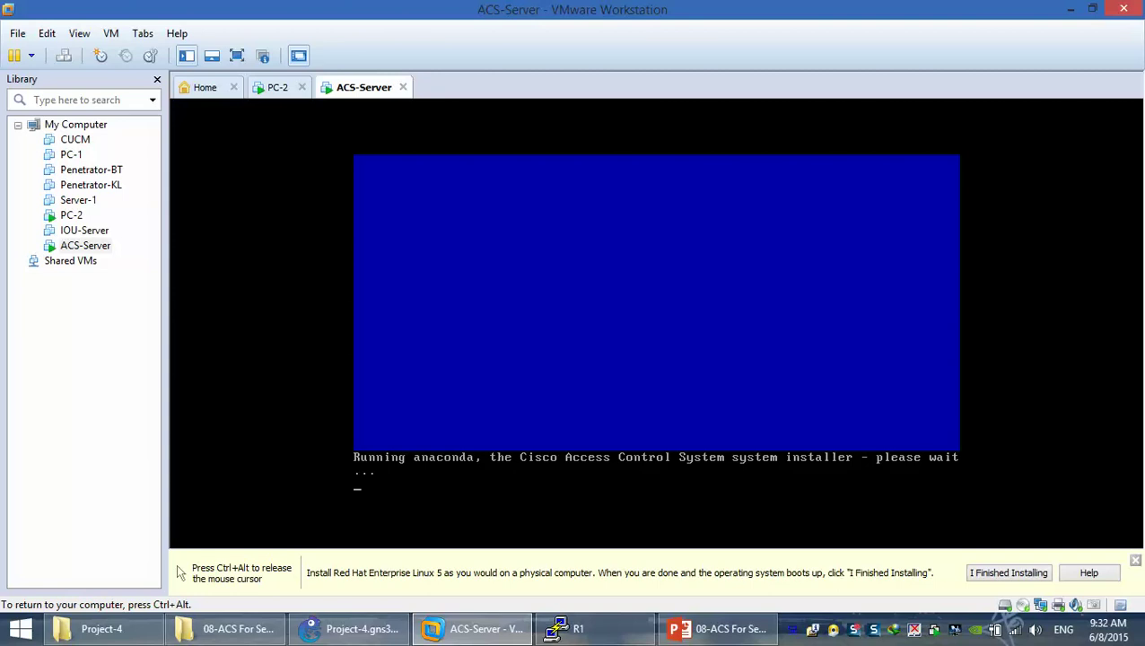
Release the VM with Ctrl+Alt and switch the ACS-Server console to full screen
key(ctrl+alt)
click(239, 55)
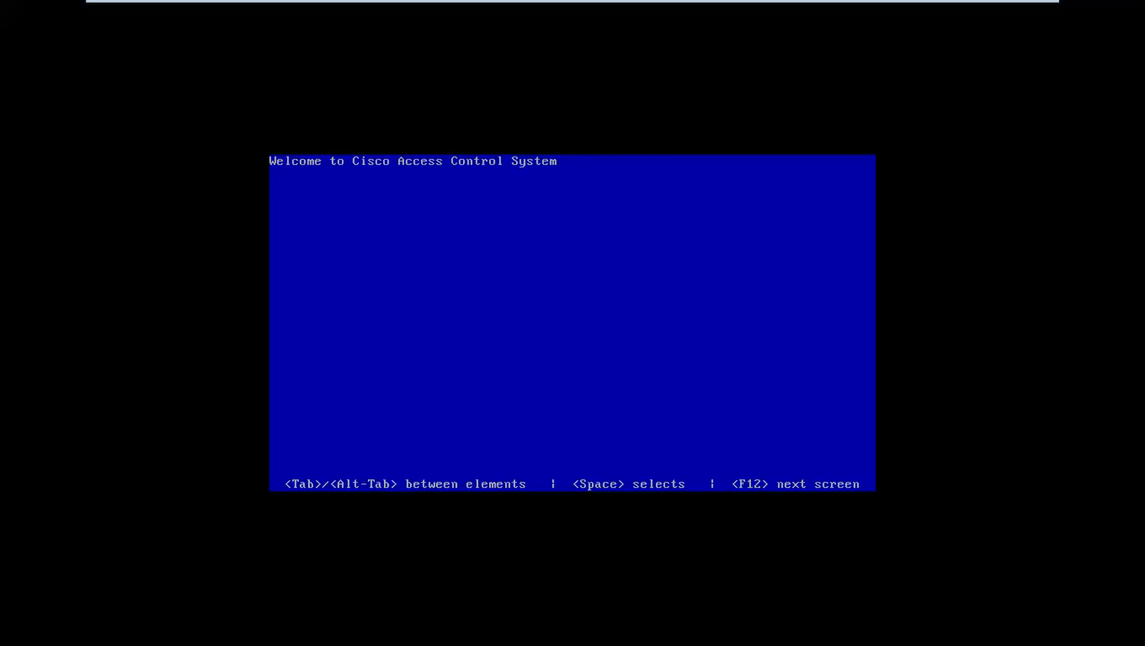
Exit full-screen view to return to the windowed ACS-Server console
mouse_move(995, 8)
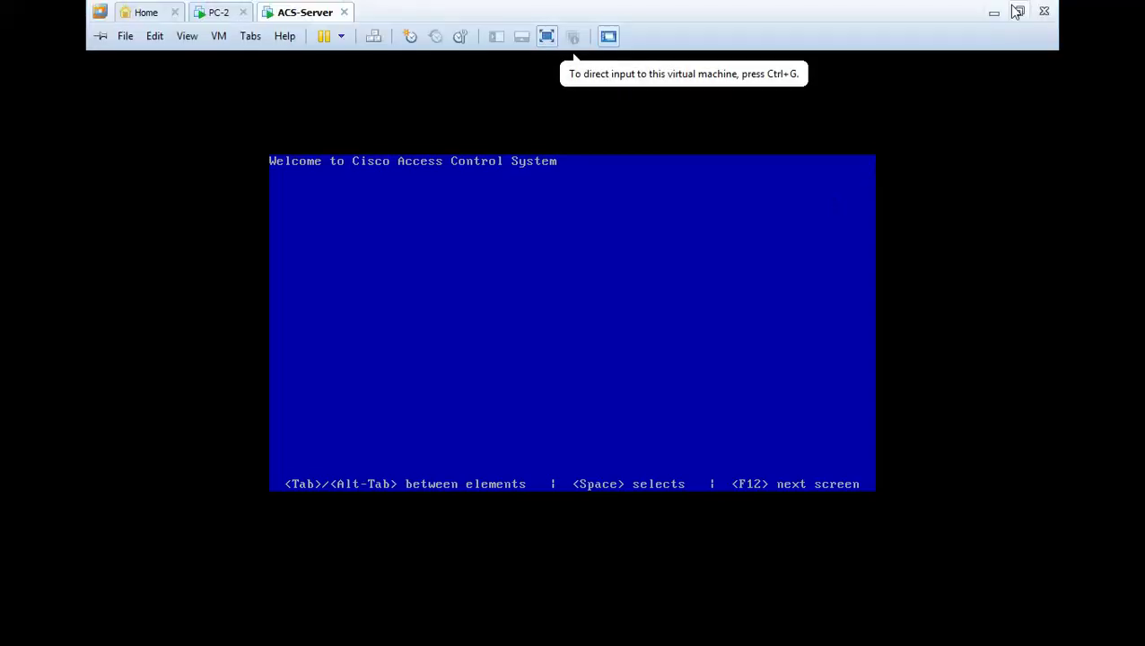
click(1018, 11)
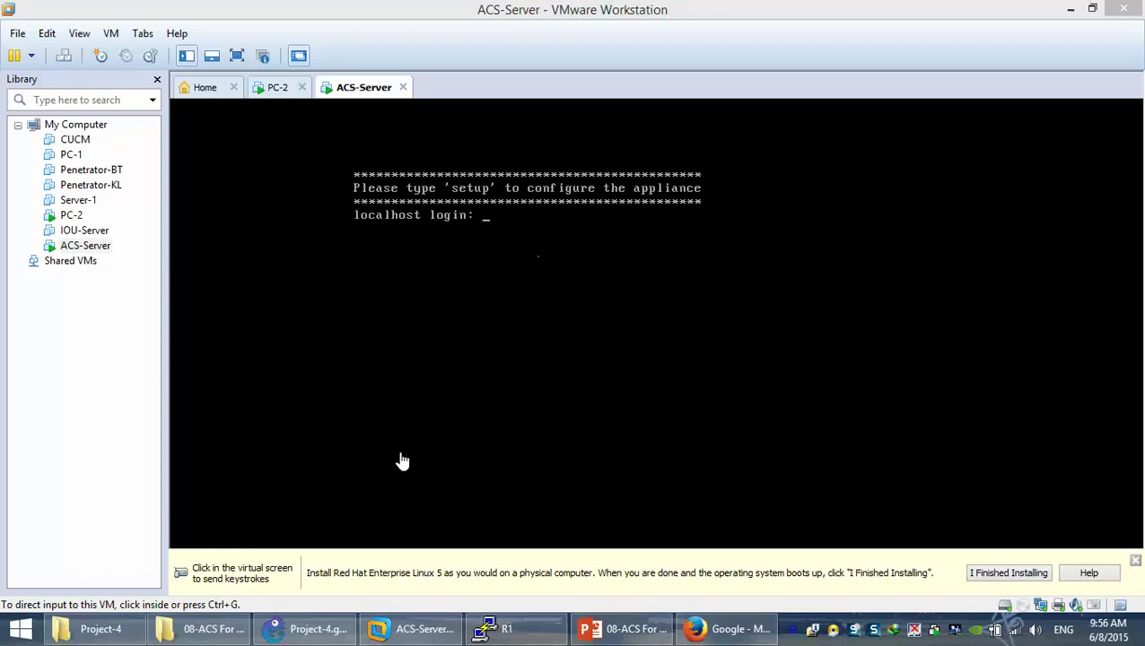
Nudge the Internet cloud, Host1 and ACS-Server nodes on the GNS3 topology
click(307, 629)
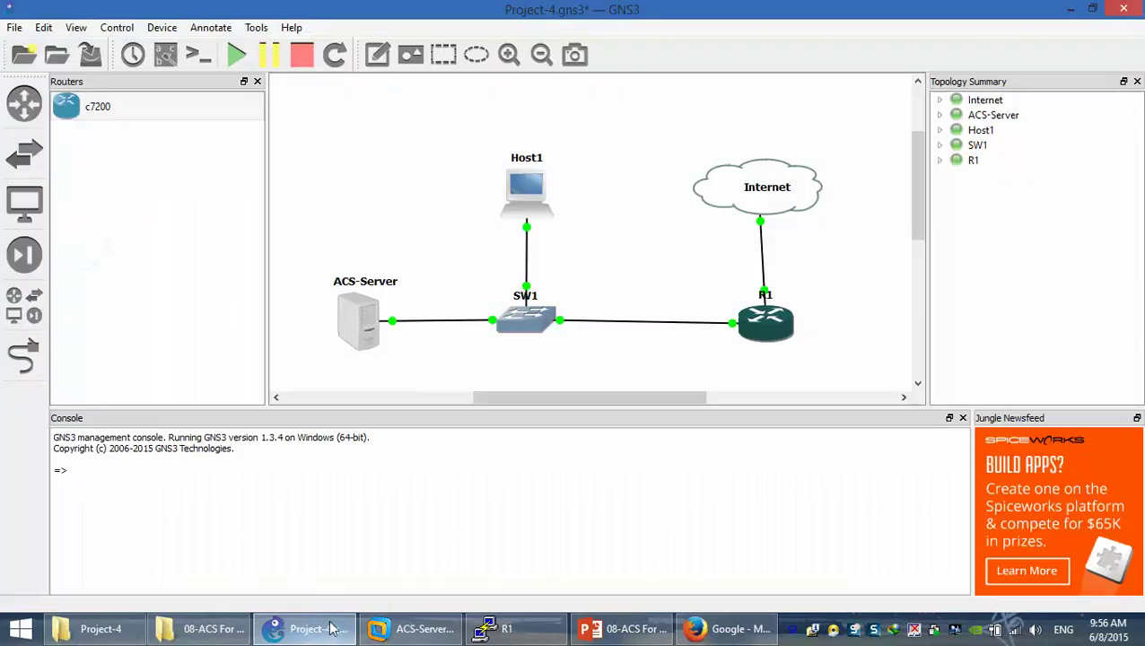
scroll(708, 237, down, 2)
scroll(711, 237, up, 1)
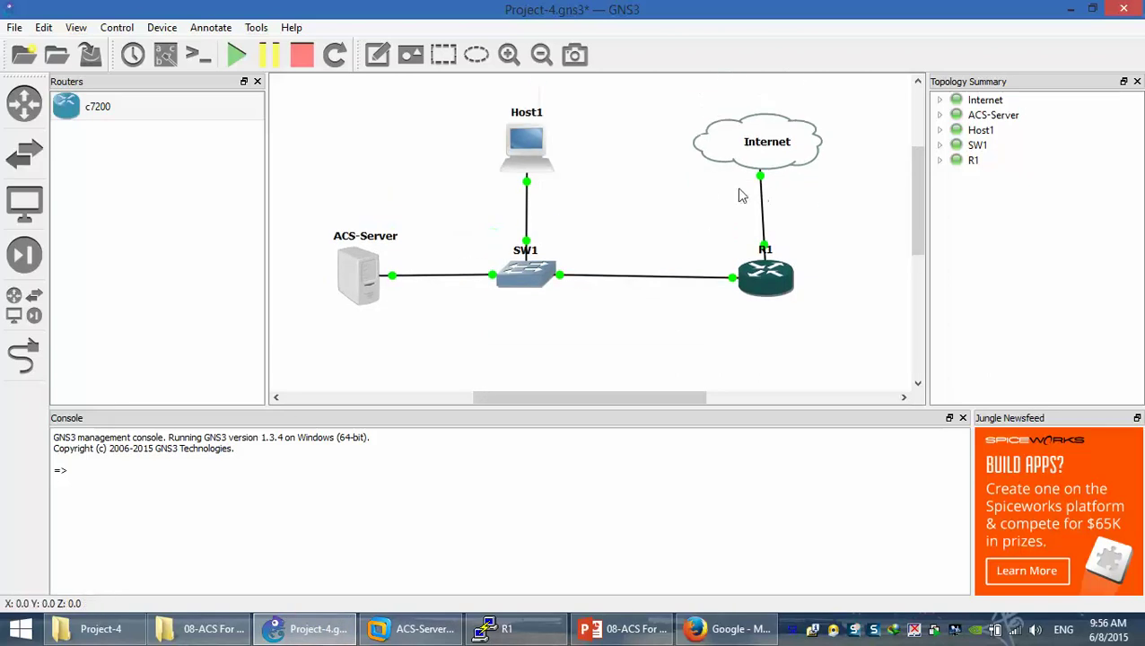
drag(765, 161, 777, 158)
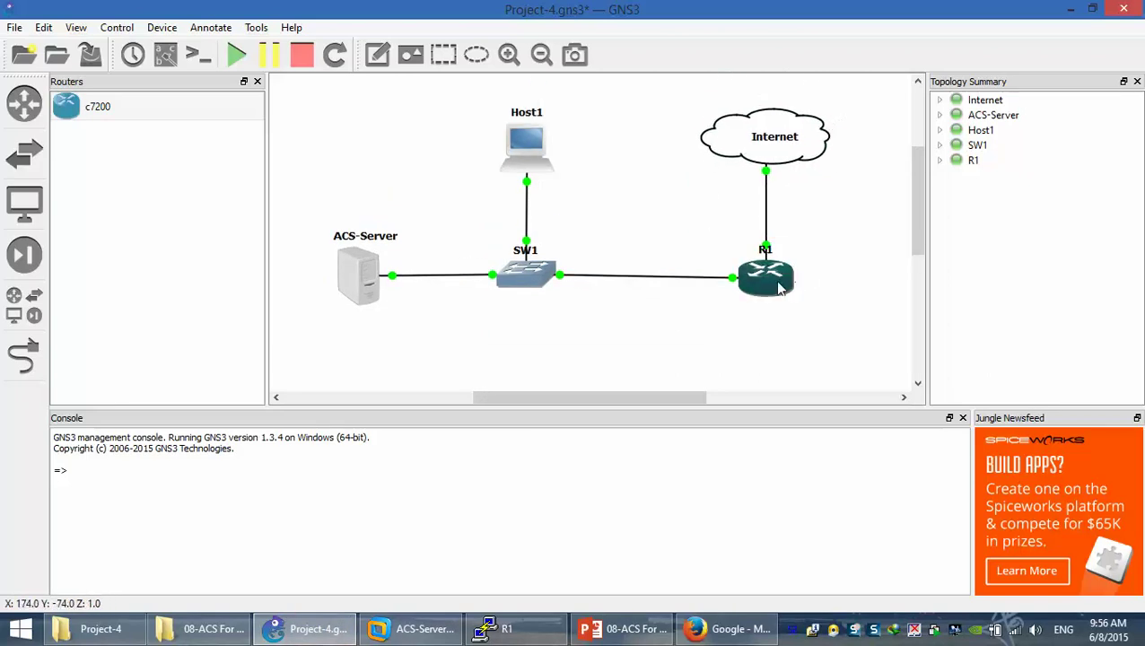
mouse_move(765, 152)
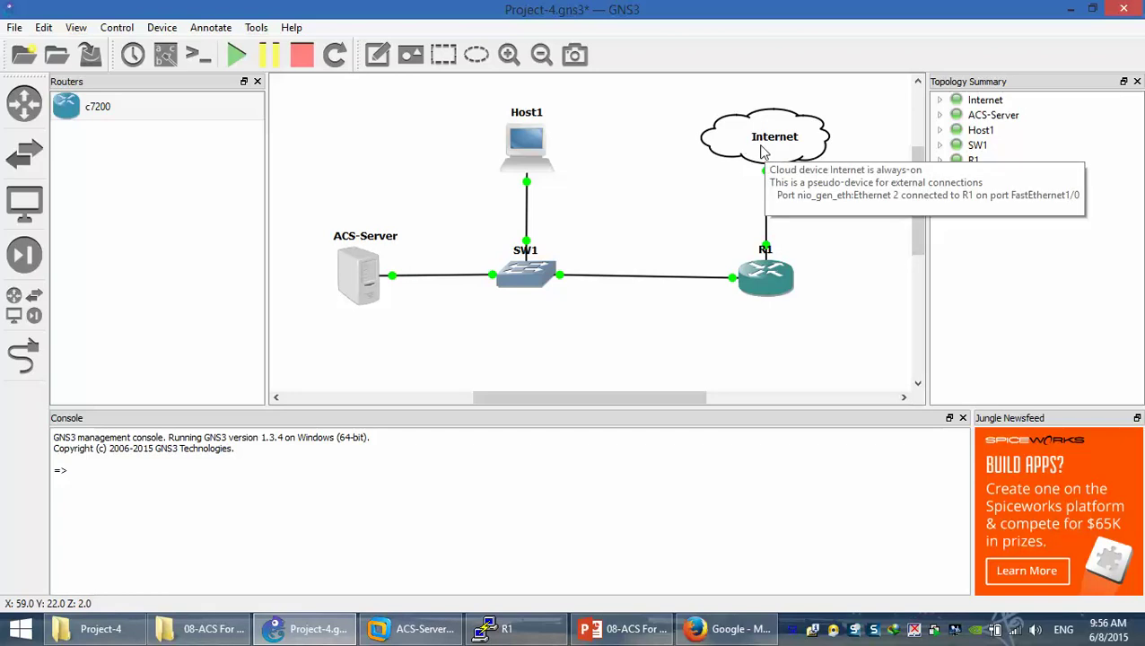
mouse_move(533, 285)
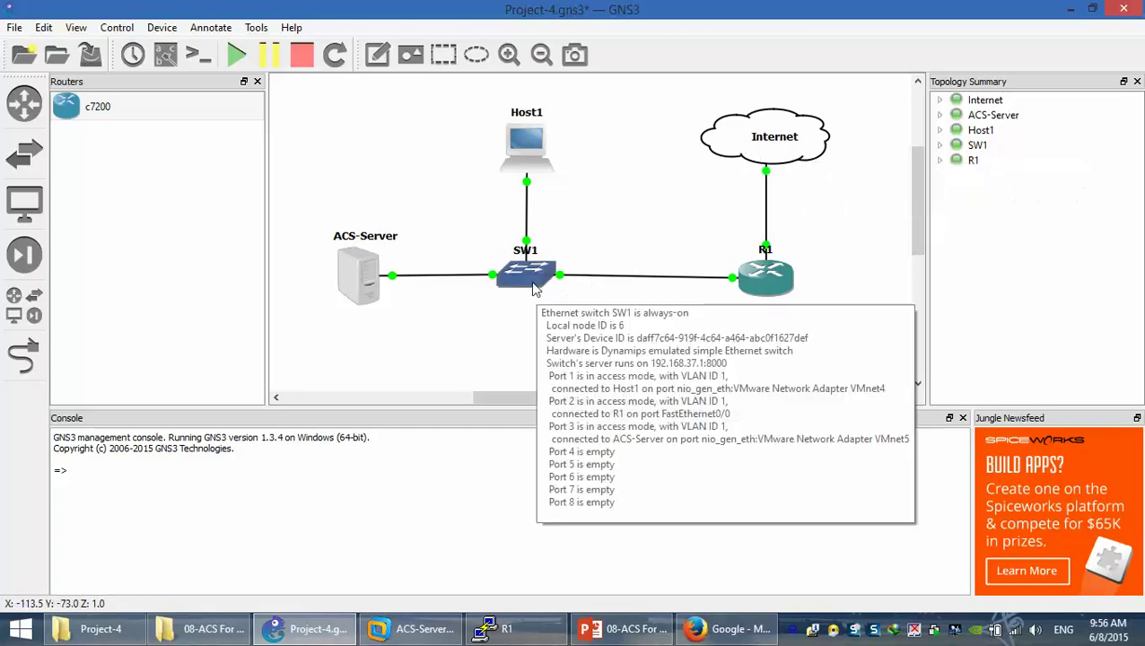
mouse_move(525, 171)
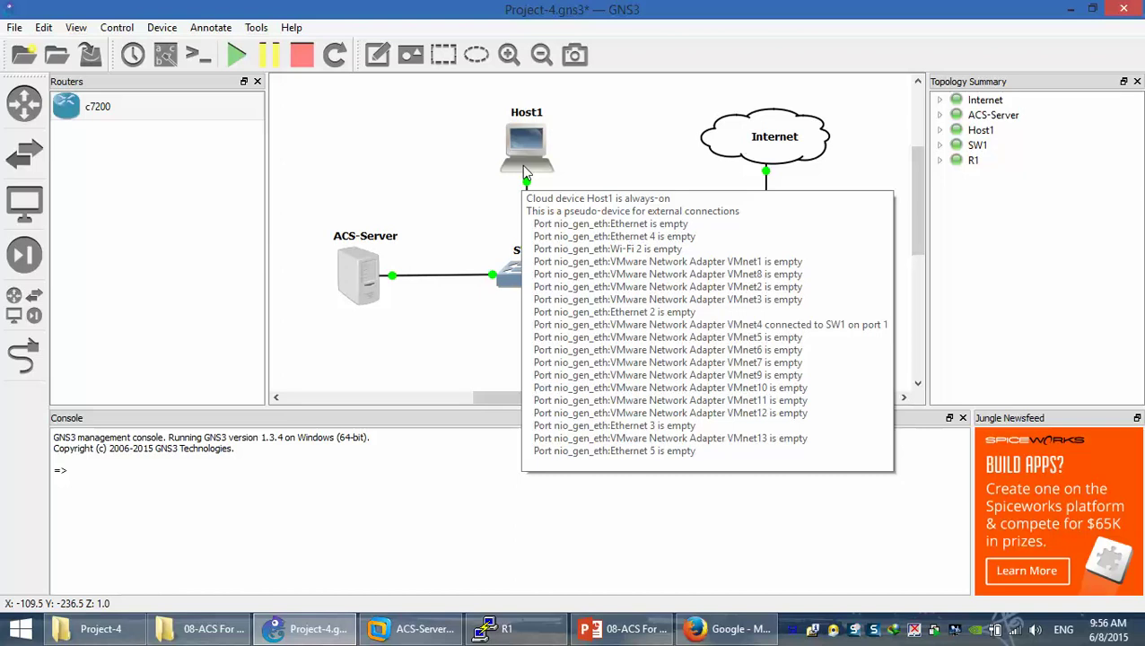
drag(525, 162, 527, 154)
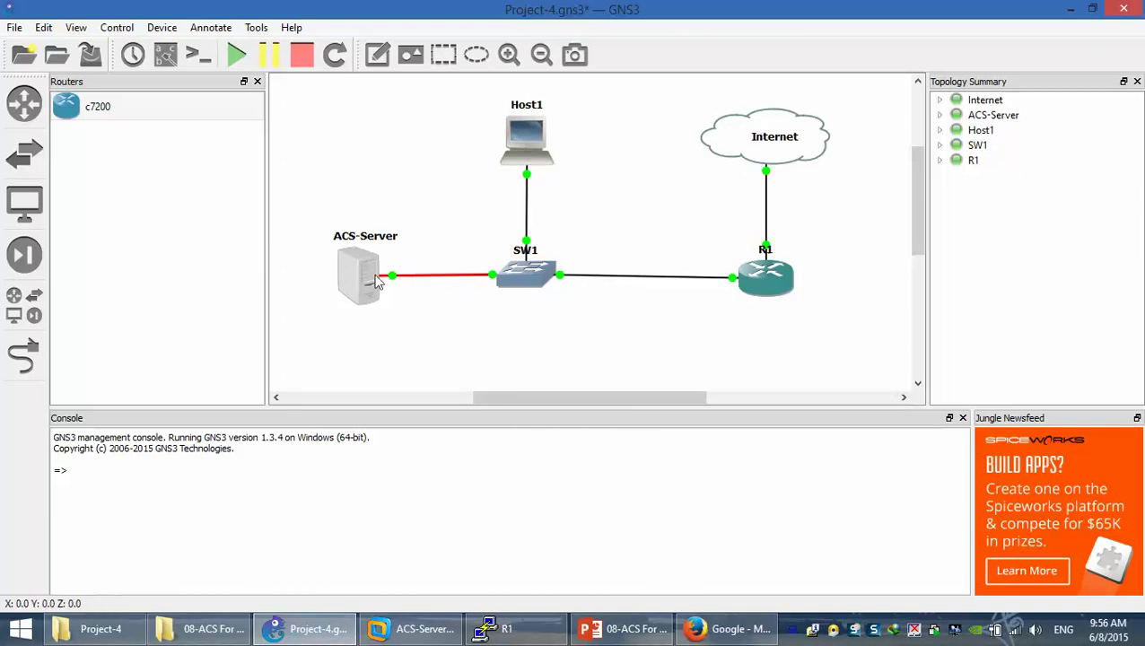
drag(358, 282, 352, 281)
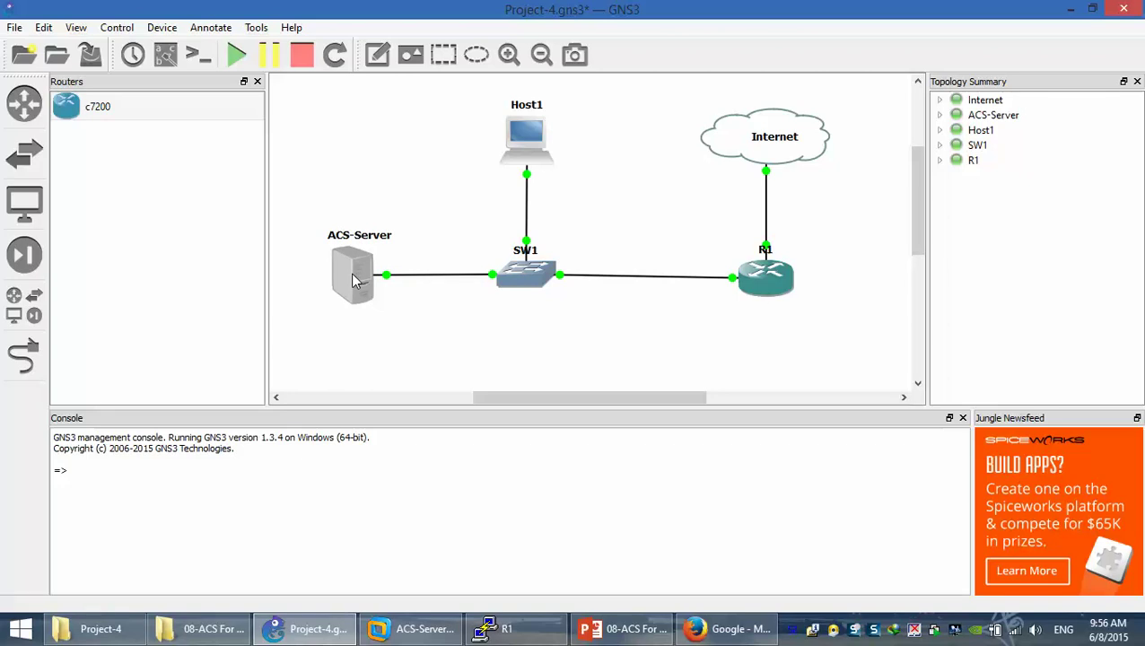
Show interface labels and reposition the VMnet5 and VMnet4 labels
click(165, 55)
drag(487, 289, 377, 344)
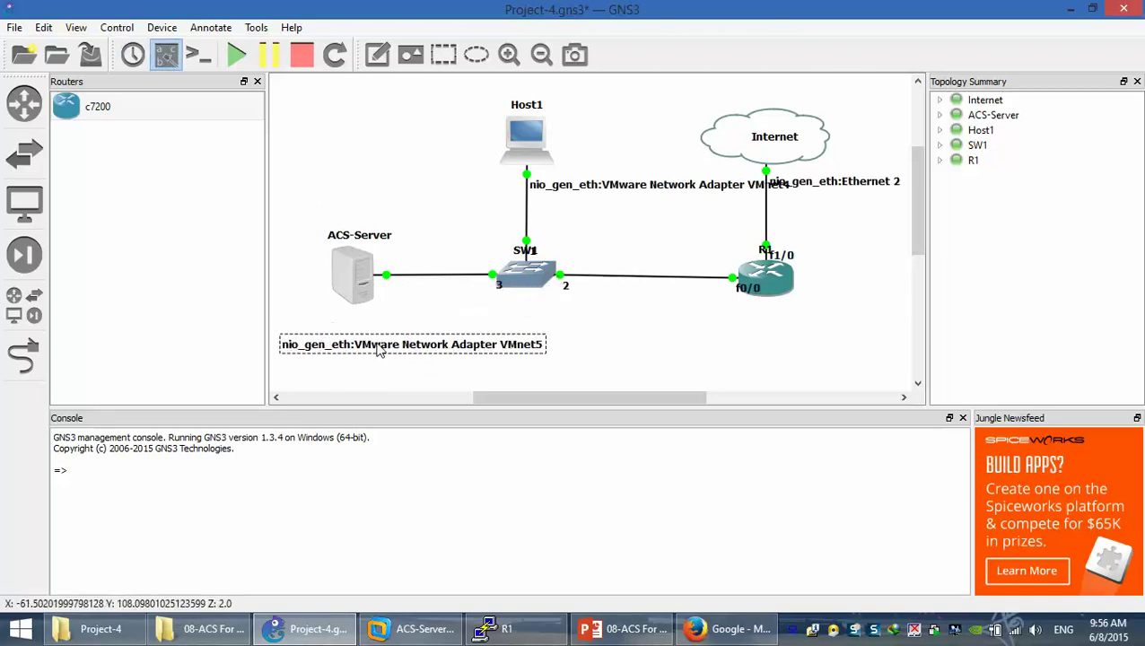
mouse_move(411, 628)
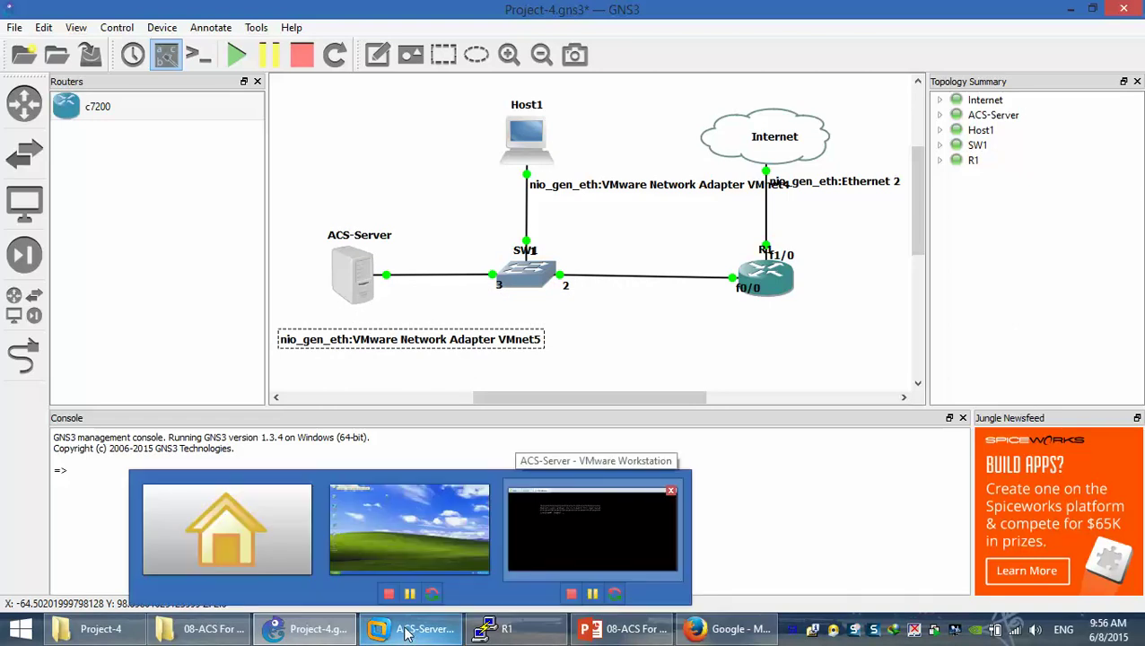
drag(662, 186, 527, 196)
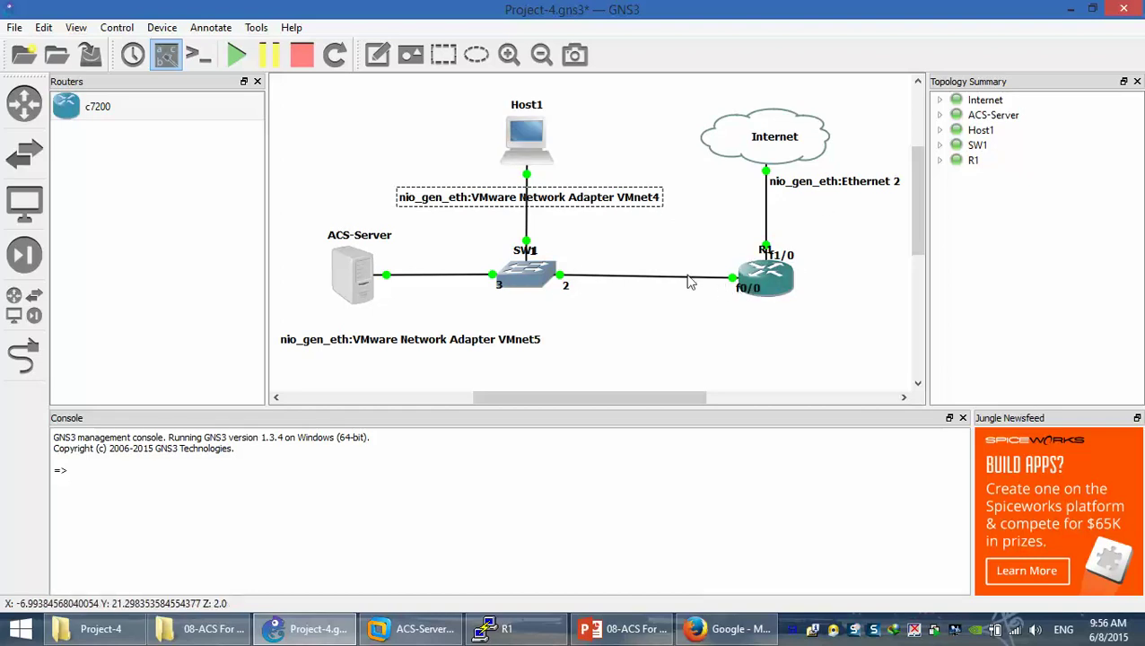
Try selecting Host1, SW1 and R1 together, then open router R1's console
drag(865, 92, 341, 325)
click(736, 353)
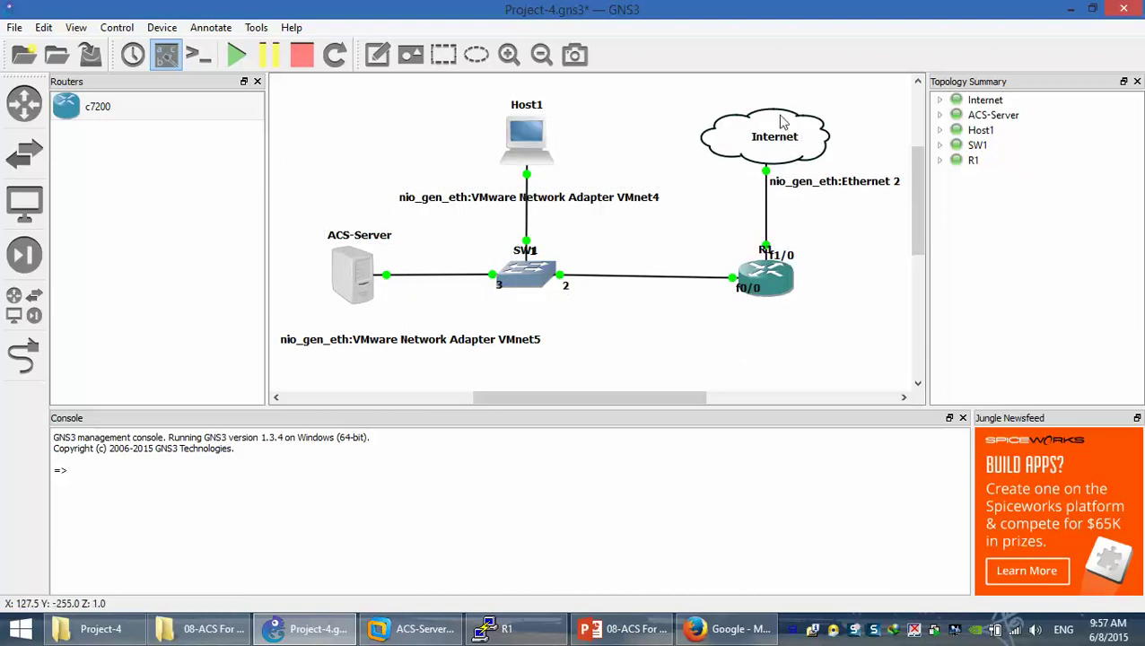
mouse_move(781, 121)
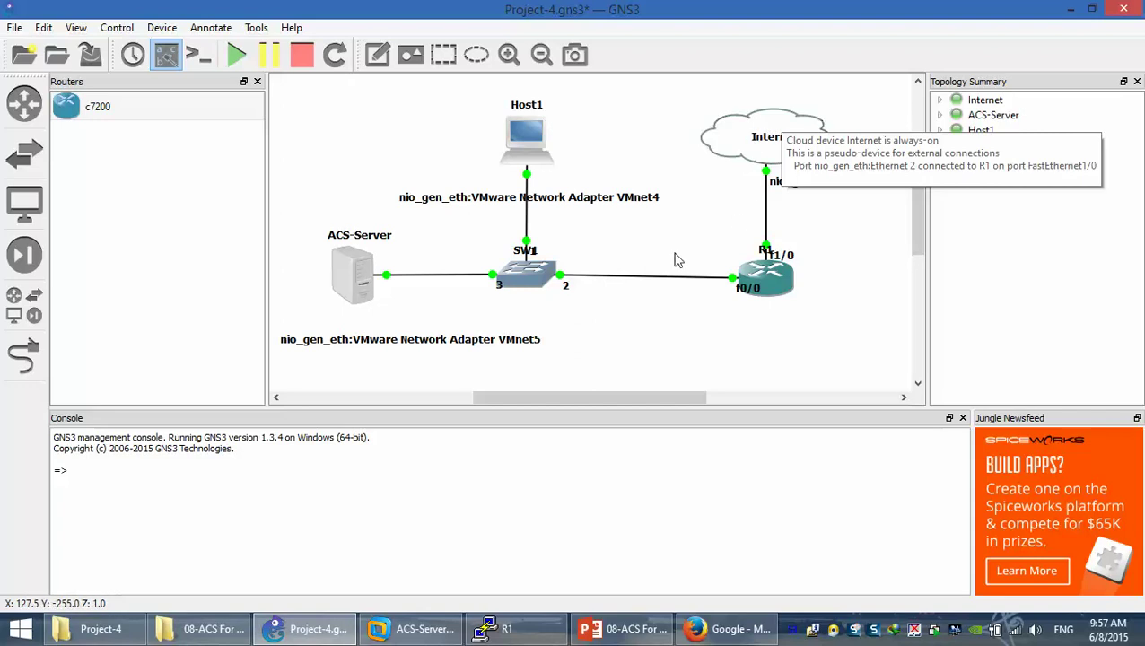
drag(630, 104, 535, 253)
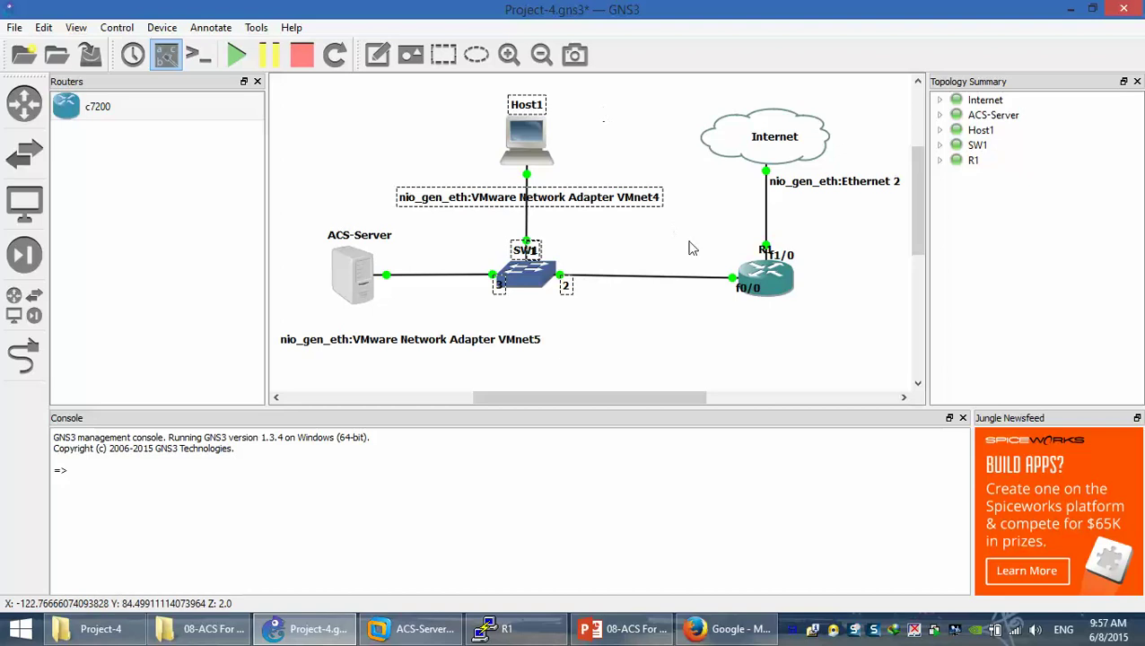
drag(672, 105, 320, 353)
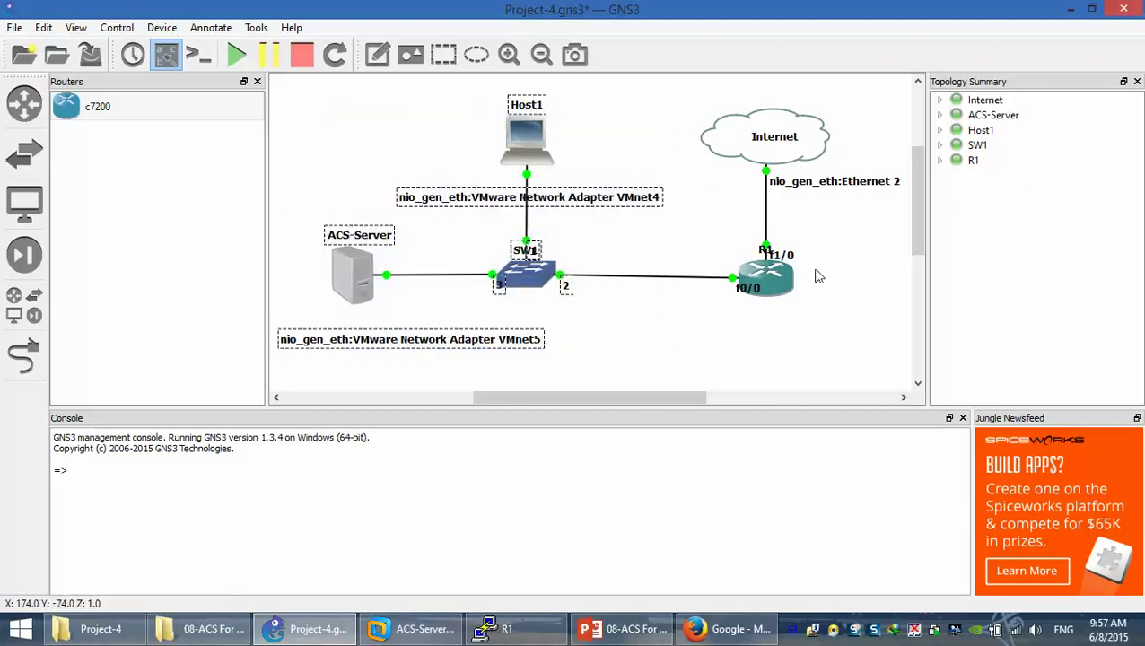
click(768, 293)
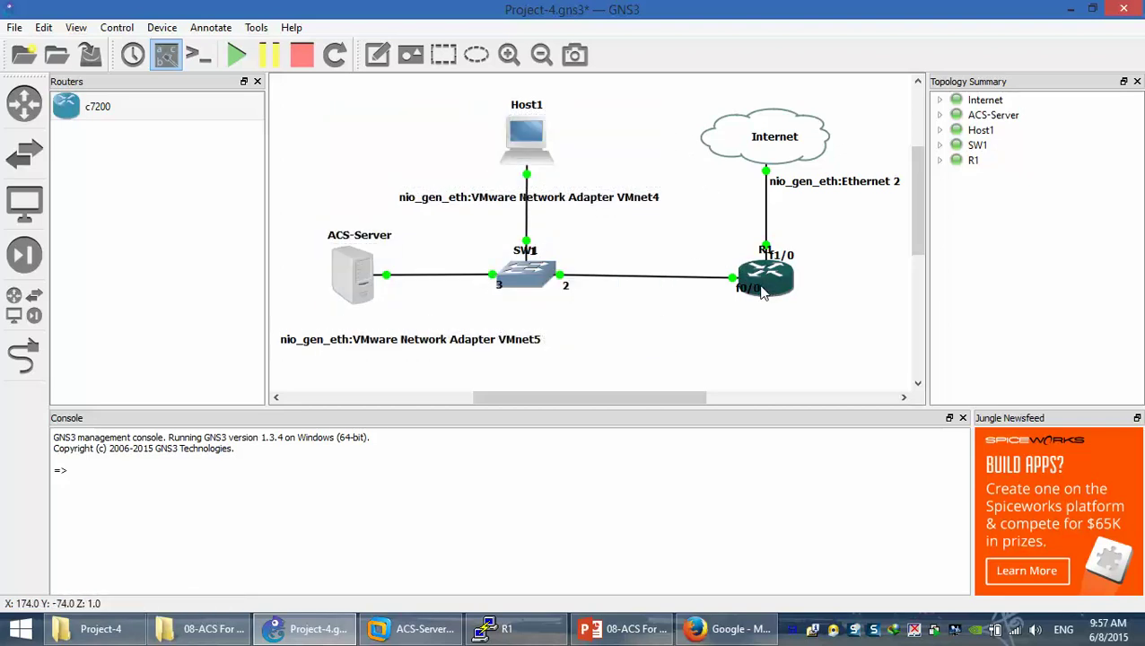
double_click(768, 285)
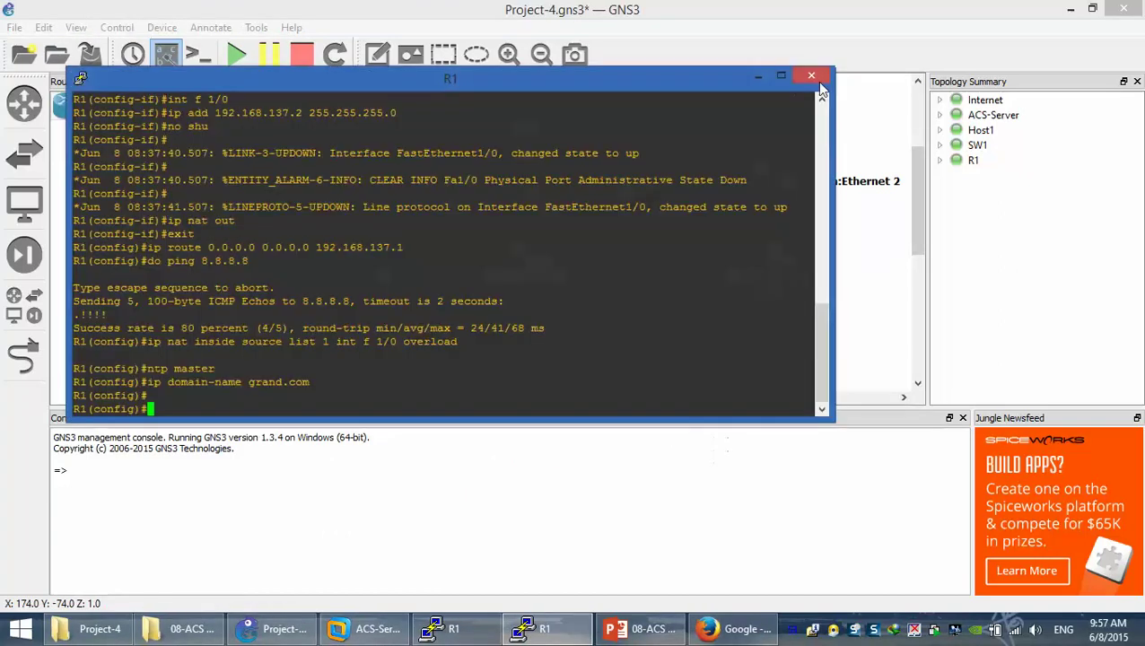
Run 'do sh ip int brie' on R1 and highlight FastEthernet0/0's address 10.0.0.1
key(alt+F4)
key(alt+Tab)
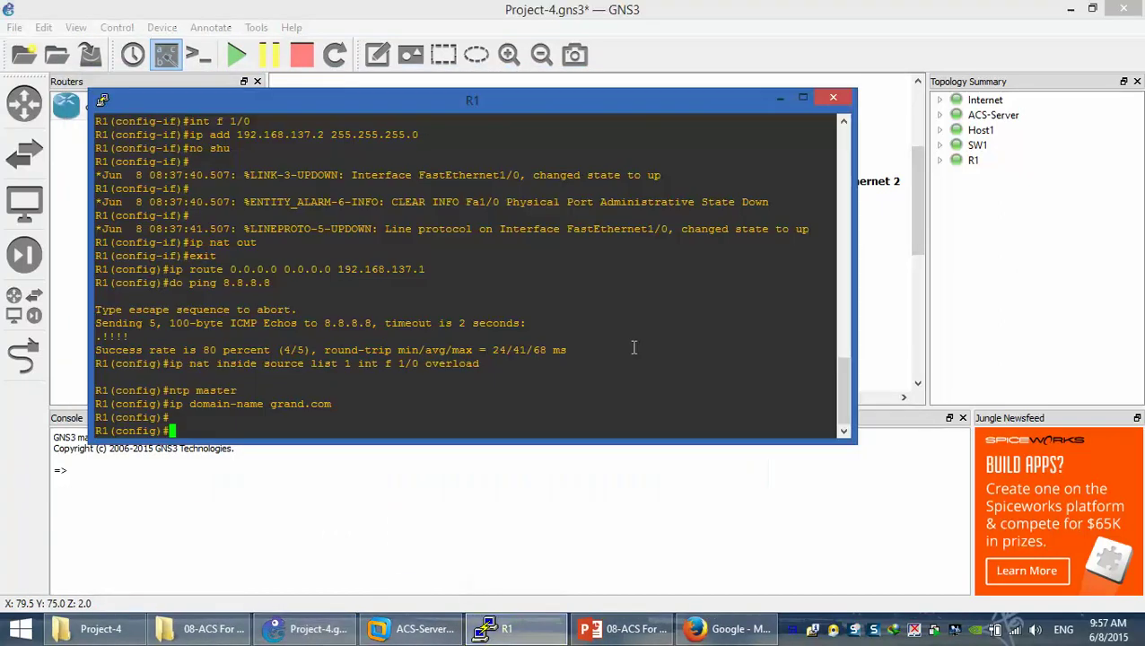
text(show ip )
text(int)
key(BackSpace)
key(BackSpace)
key(BackSpace)
key(BackSpace)
key(BackSpace)
key(BackSpace)
key(BackSpace)
key(BackSpace)
key(BackSpace)
key(BackSpace)
key(BackSpace)
key(BackSpace)
text(do sh ip int brie)
key(Return)
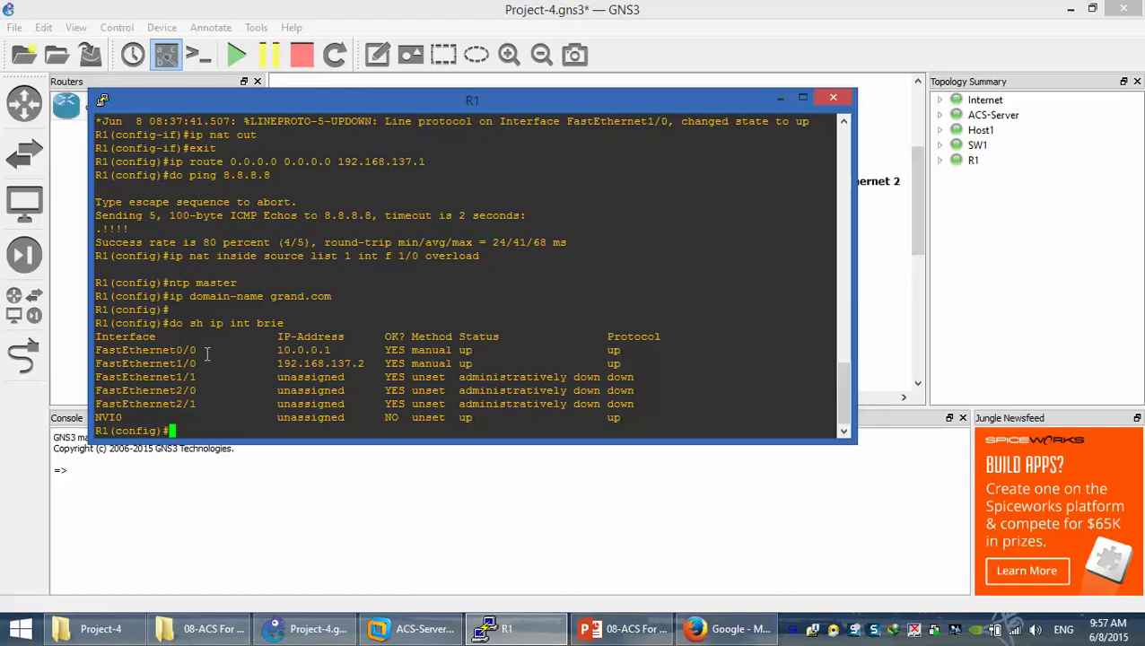
drag(169, 351, 196, 351)
drag(271, 351, 351, 351)
Return to the GNS3 topology showing ACS-Server linked through VMnet5 to SW1
click(798, 100)
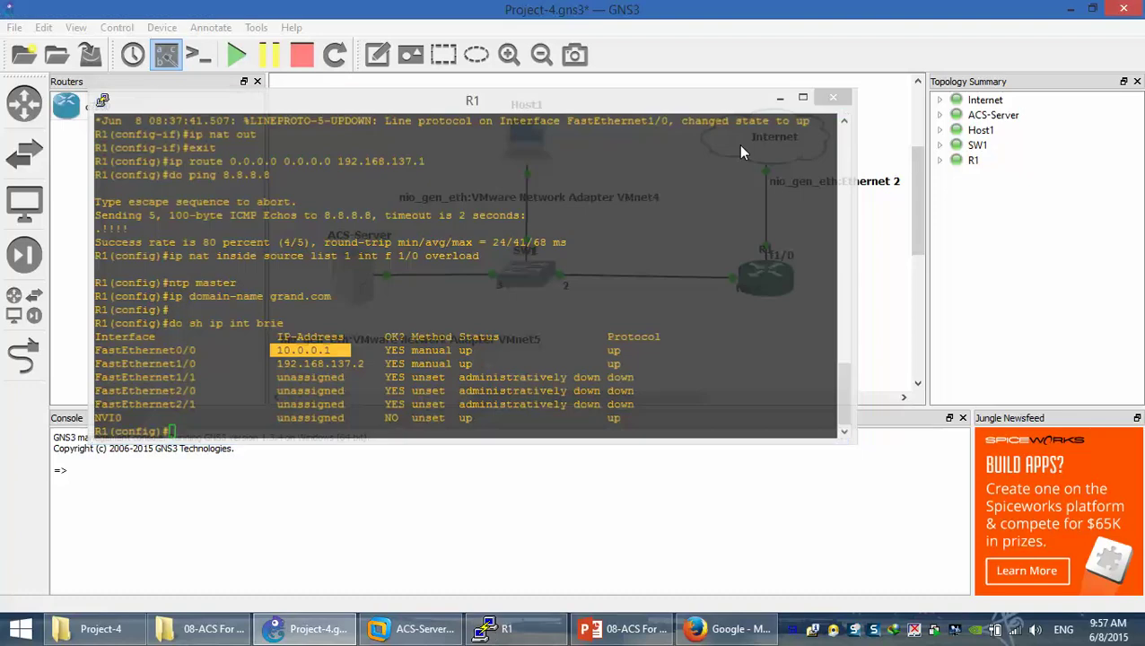
drag(665, 100, 316, 339)
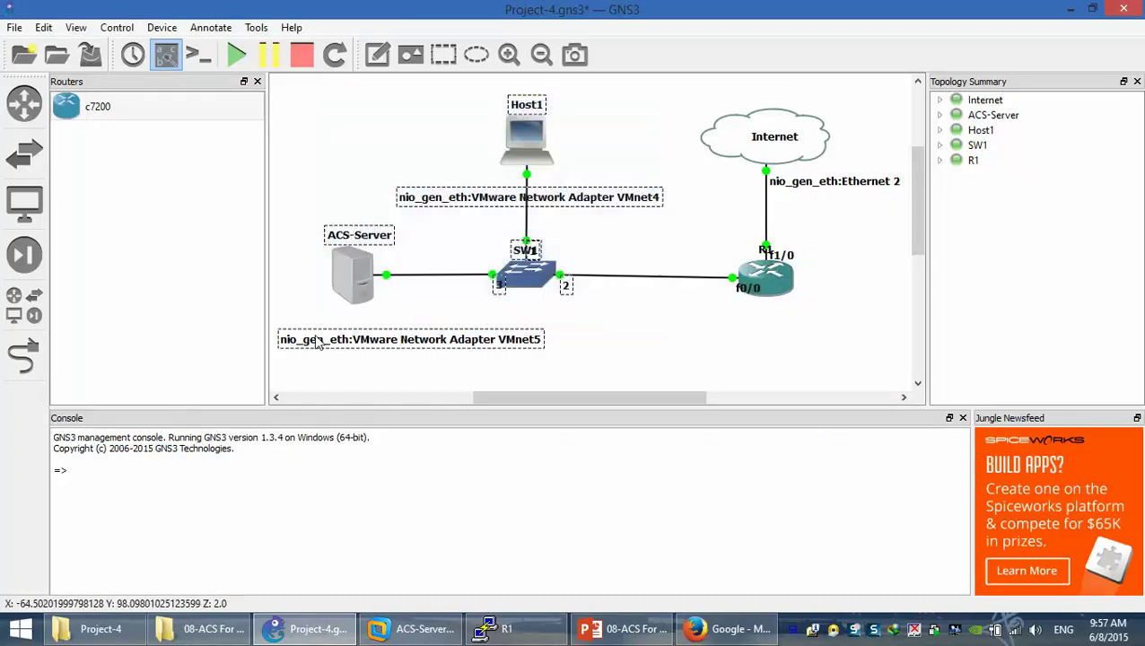
click(598, 112)
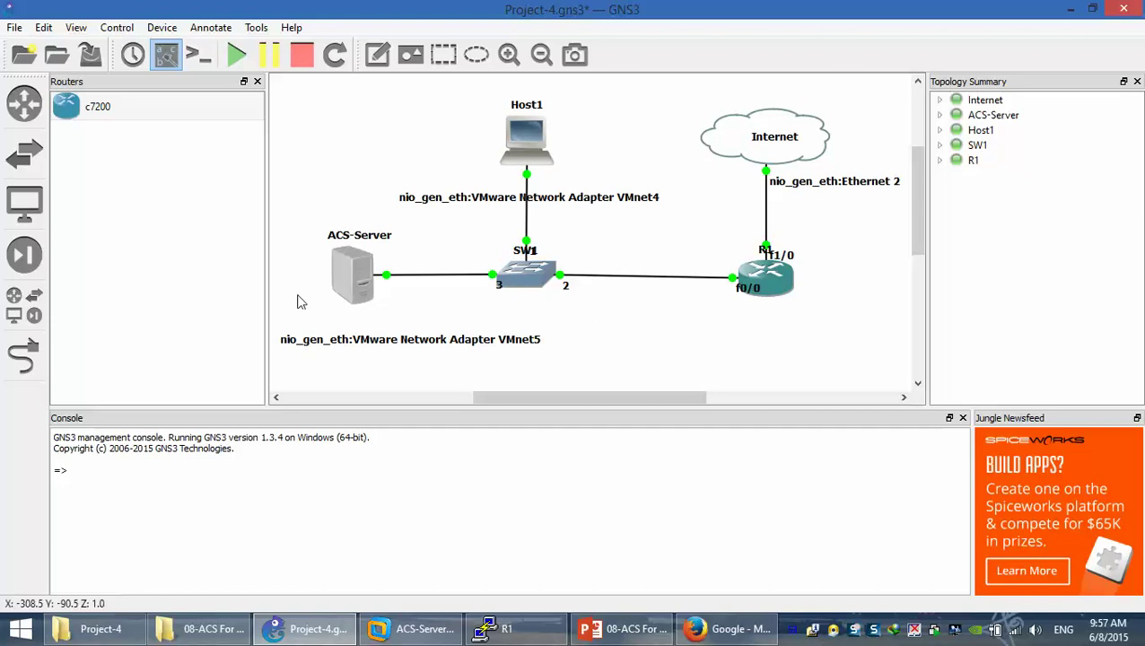
mouse_move(342, 293)
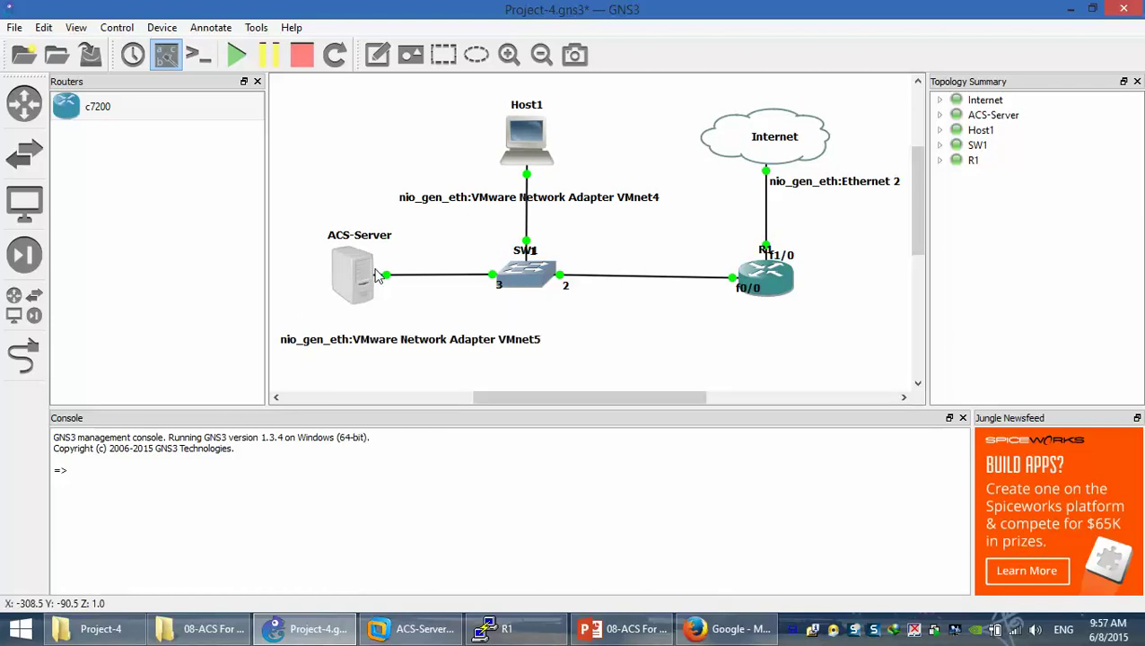
Start 'setup' on the ACS-Server console and set the hostname to ACS-Server
click(415, 628)
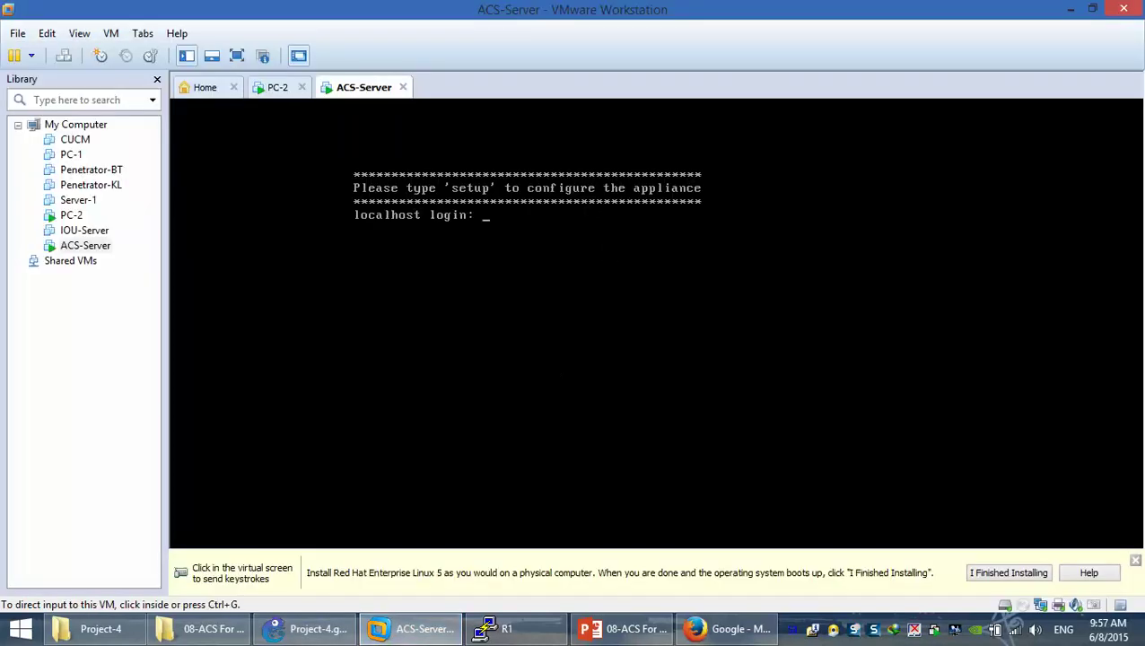
key(ctrl+g)
text(setup)
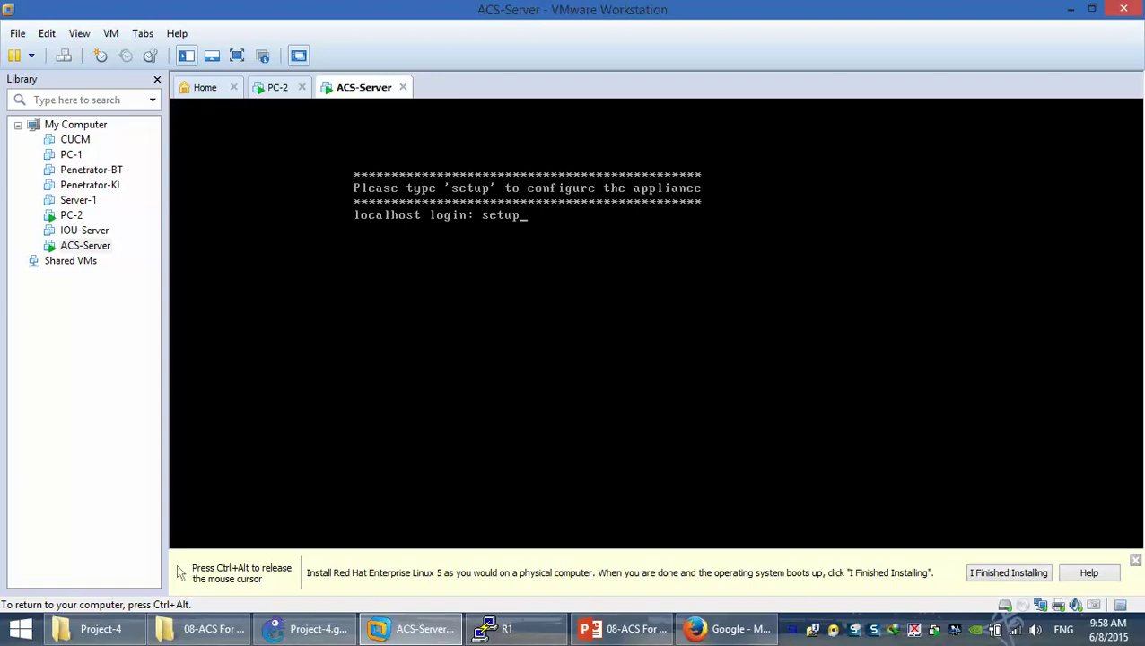
key(Return)
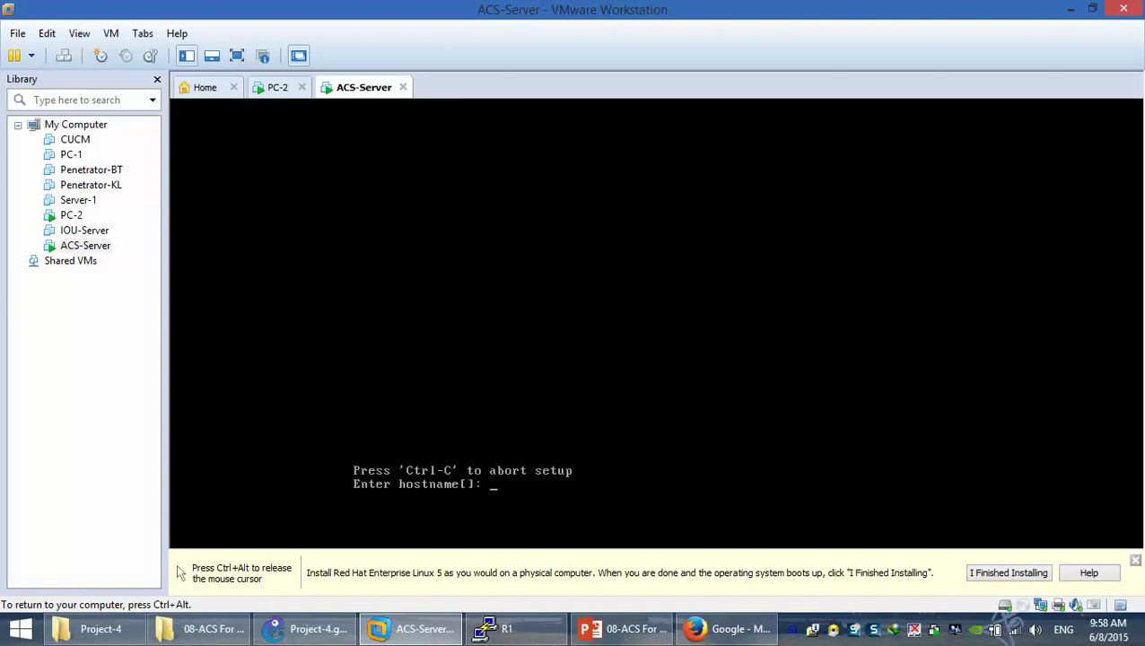
text(ACS-Server)
key(Return)
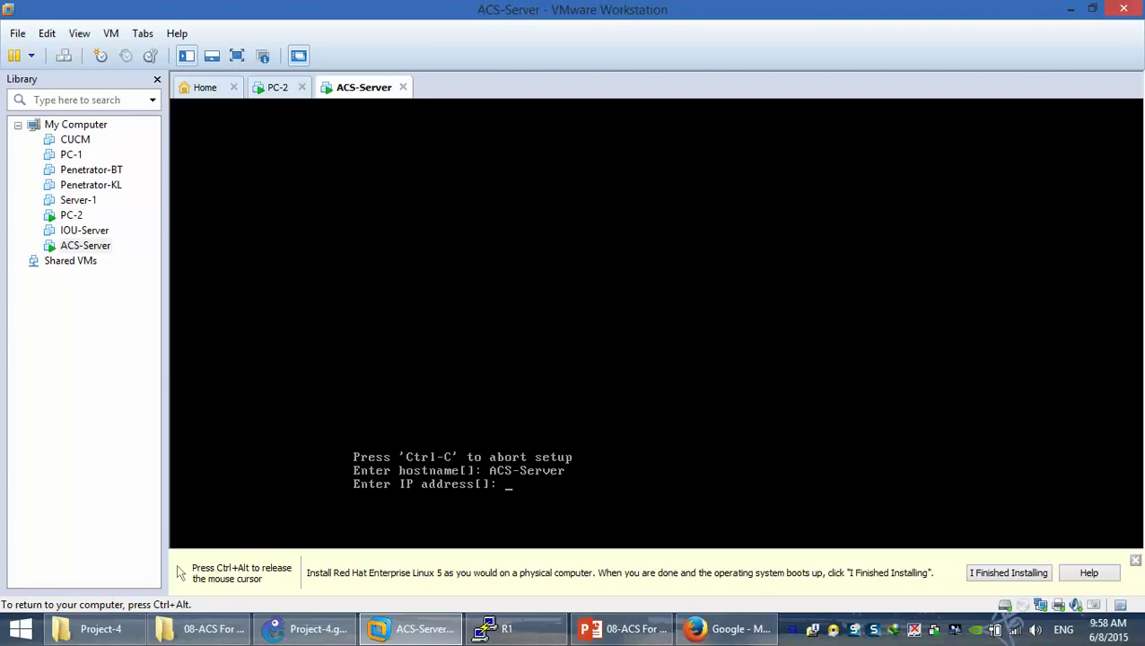
Enter IP 10.0.0.3, netmask 255.255.255.0 and default gateway 10.0.0.1
key(End)
key(Insert)
key(Delete)
key(Insert)
key(BackSpace)
key(BackSpace)
key(BackSpace)
key(BackSpace)
key(BackSpace)
key(BackSpace)
key(BackSpace)
key(BackSpace)
key(BackSpace)
key(BackSpace)
key(BackSpace)
key(BackSpace)
key(Num_Lock)
text(10.0.0.3)
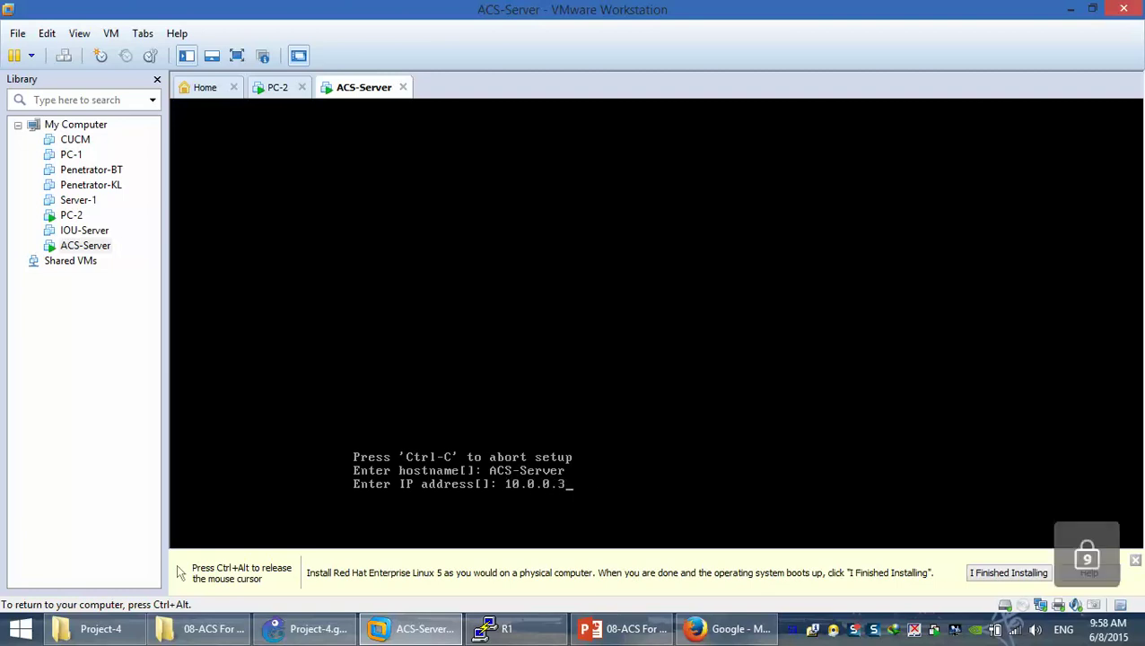
key(Return)
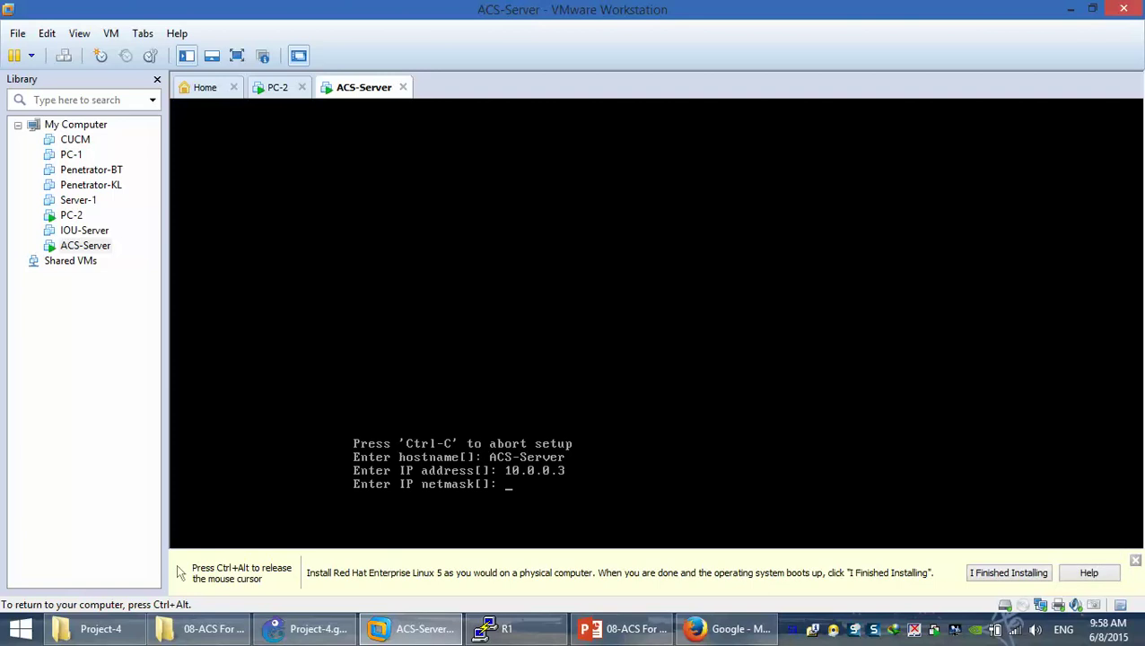
text(255.255.255.0)
key(Return)
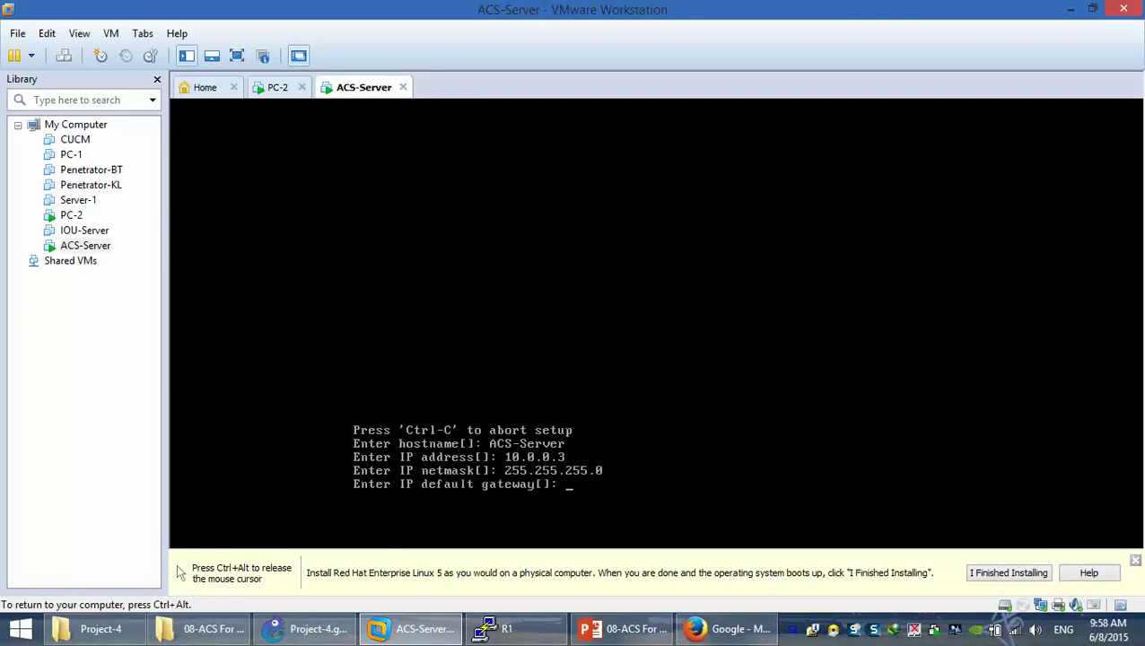
text(10.0.0.1)
key(Return)
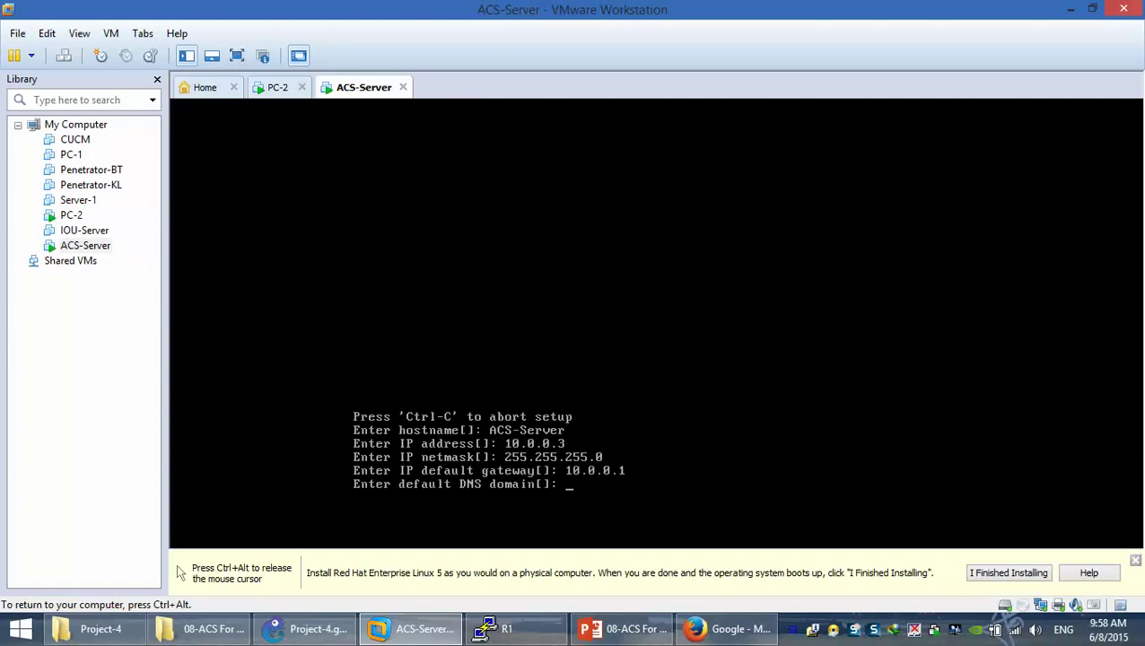
Apply 'ip domain-name grand.com' and 'ntp master' on R1, then go back to ACS-Server
key(ctrl+alt)
click(501, 628)
text(ip dom)
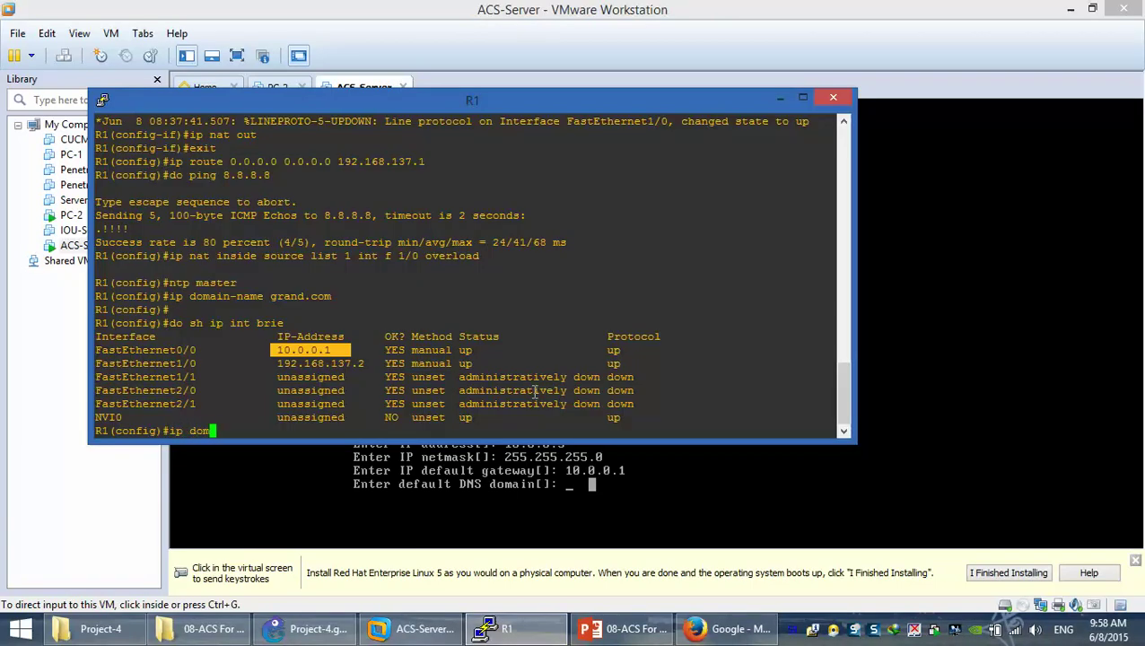
text(ain-name grand.com)
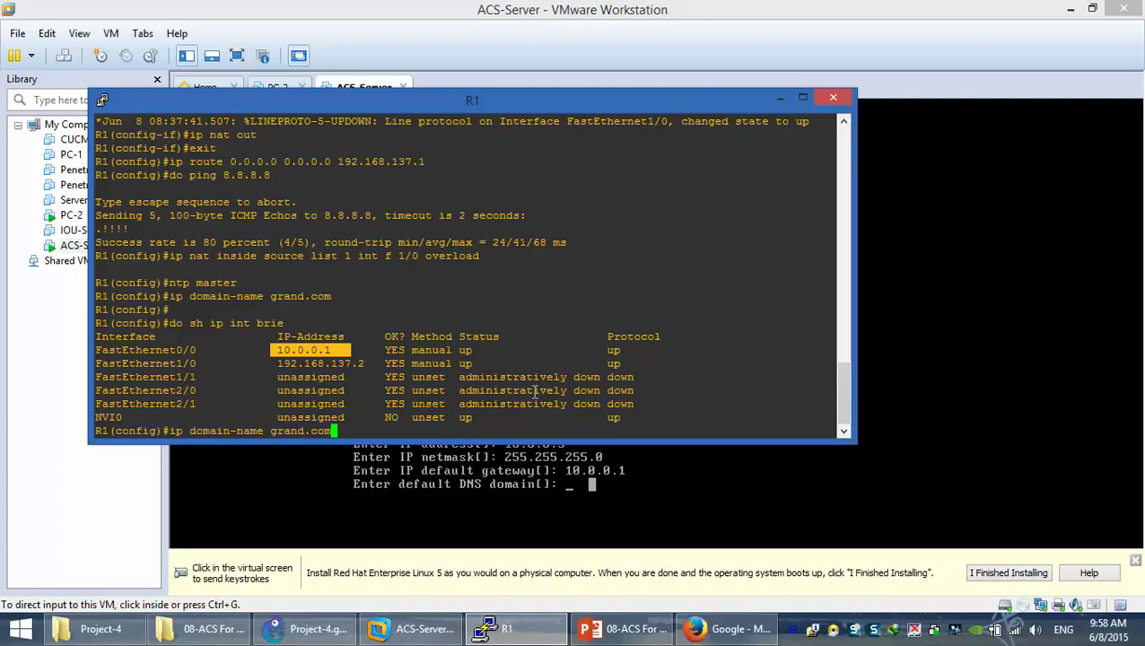
key(Return)
text(ntp master)
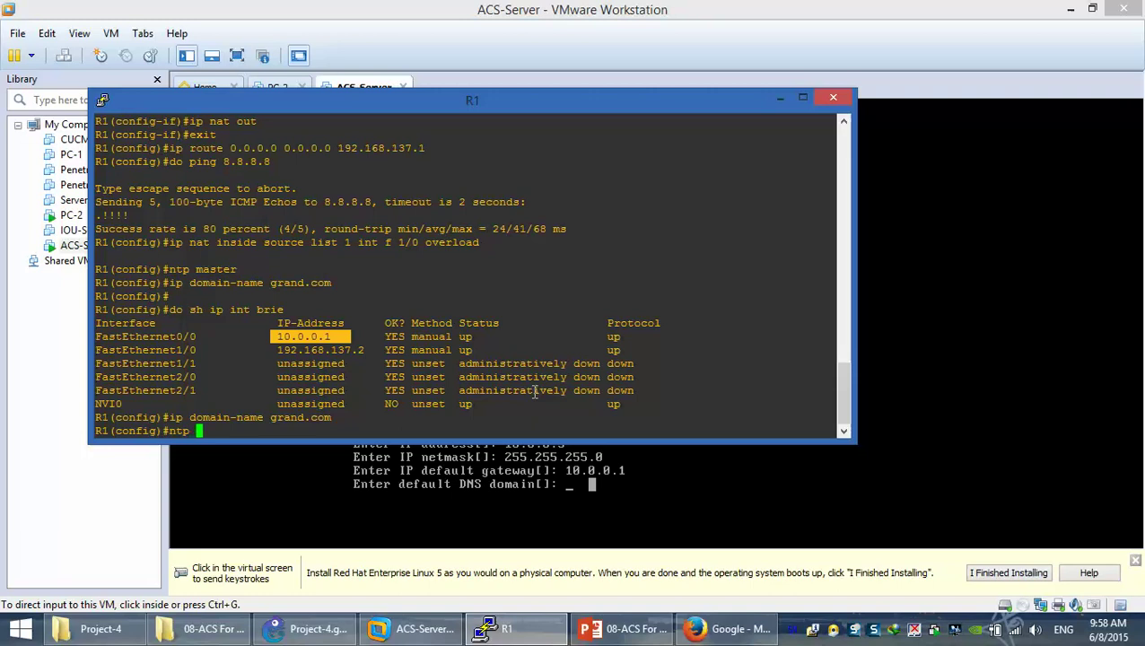
key(Return)
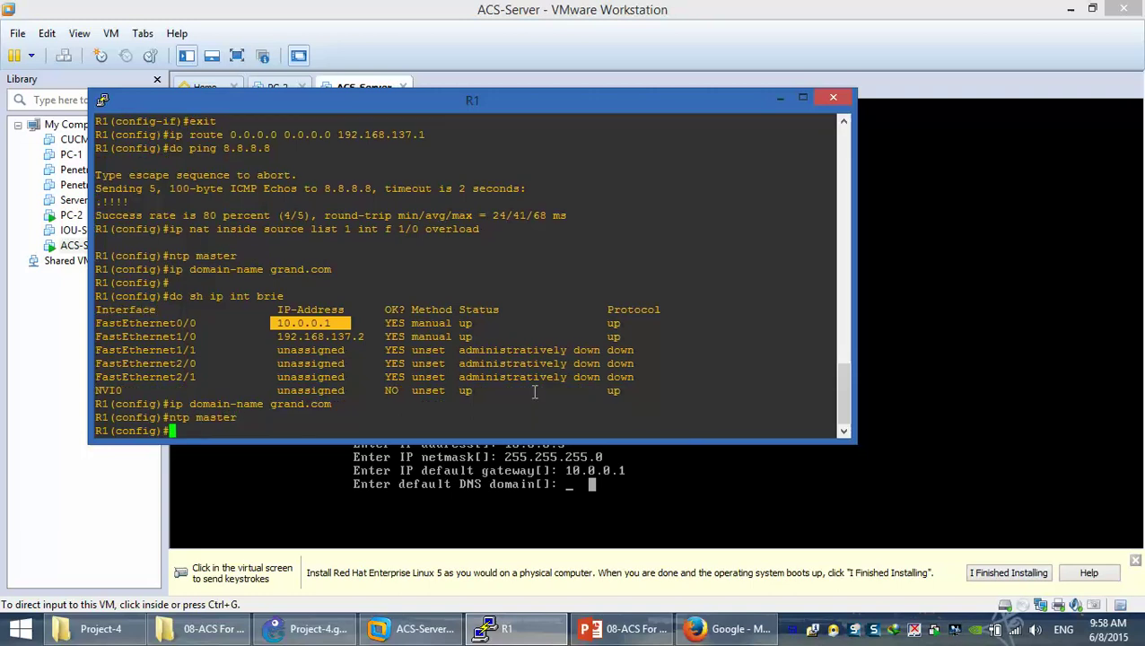
drag(331, 406, 270, 406)
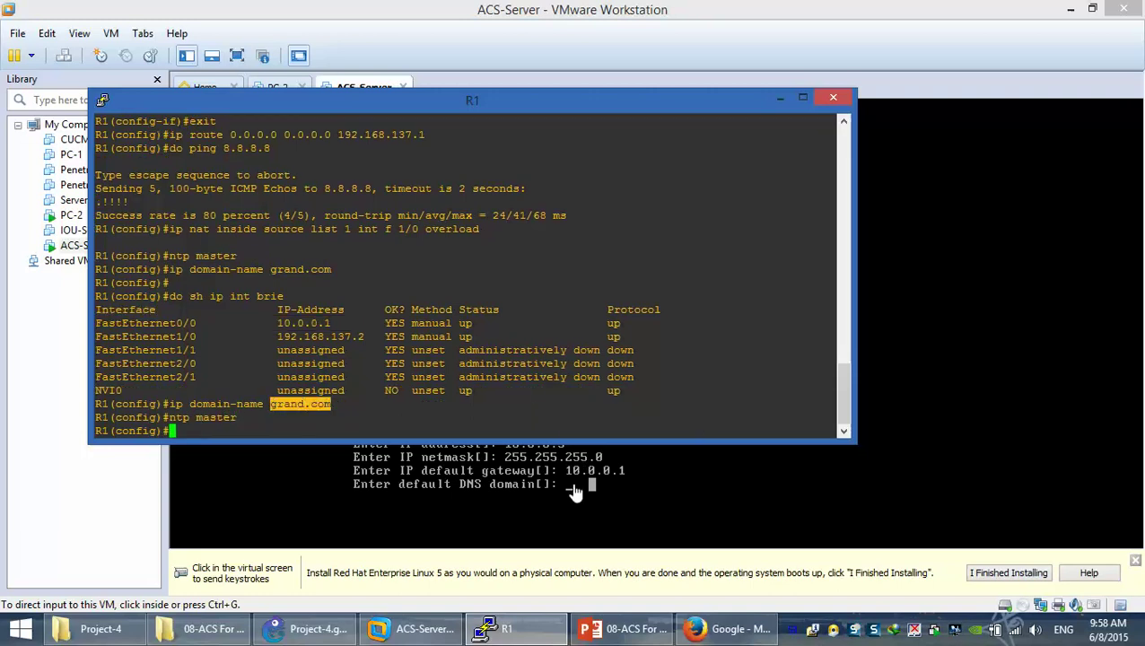
click(557, 475)
Enter DNS domain grand.com and nameserver 8.8.8.8, declining a secondary nameserver
text(grand.com)
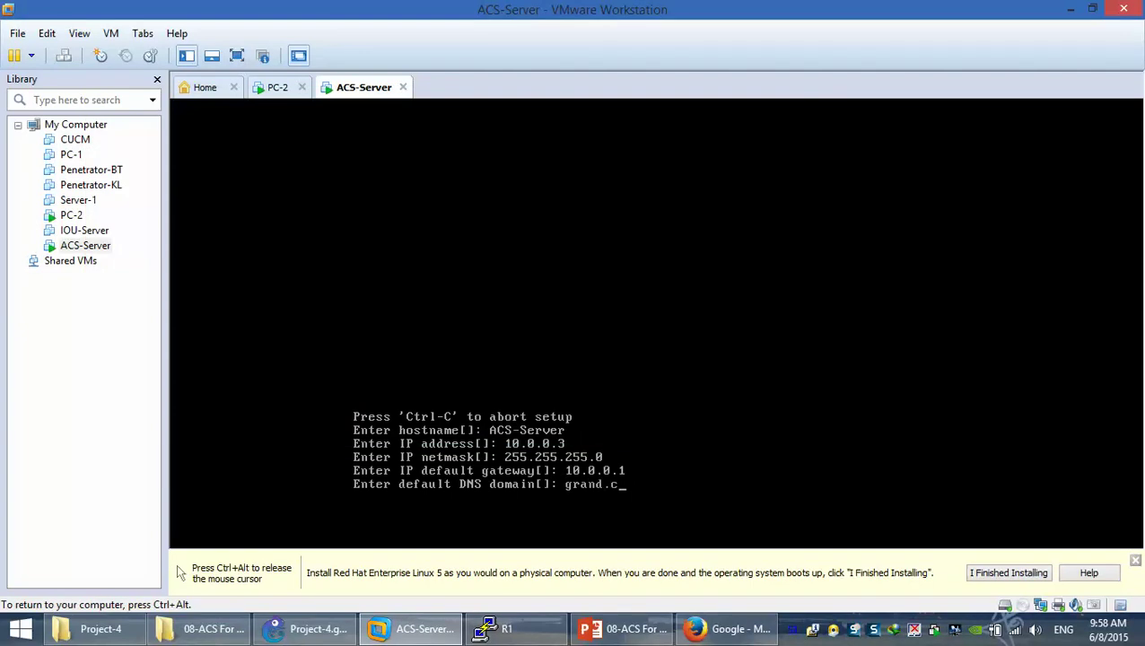
key(Return)
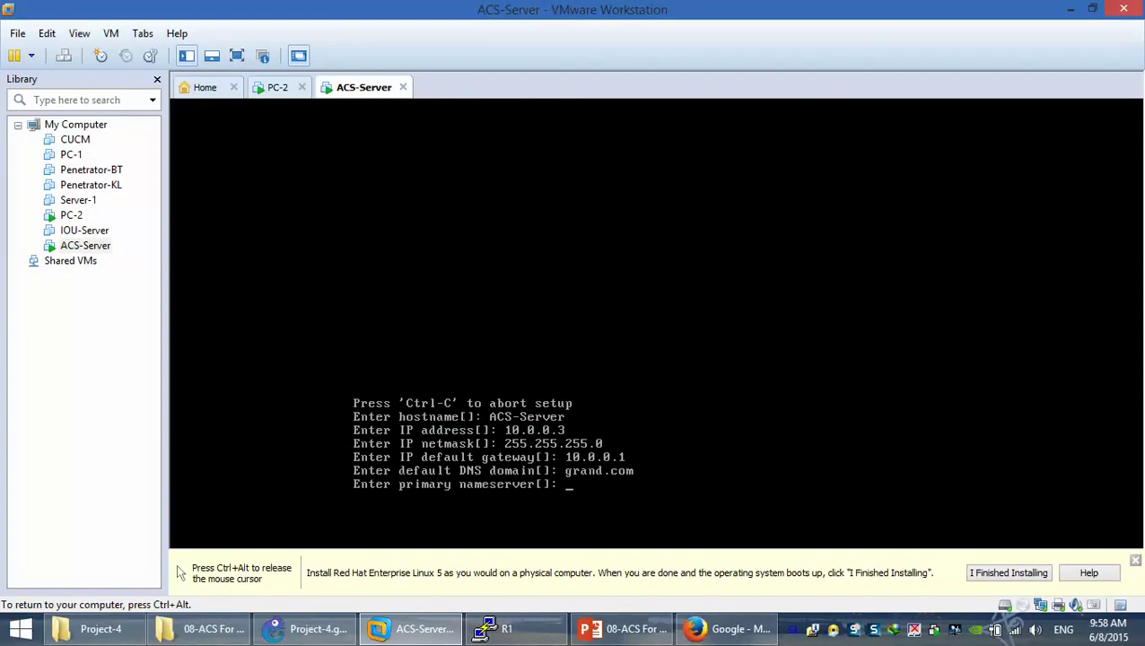
text(8.8.8.8)
key(Return)
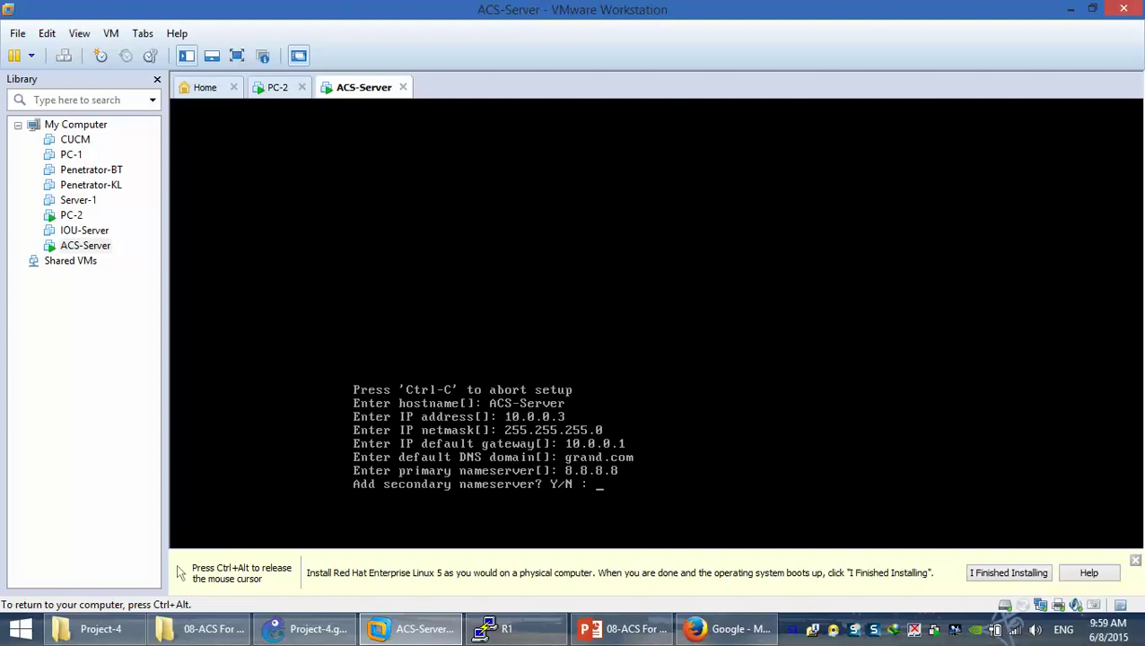
text(N)
key(Return)
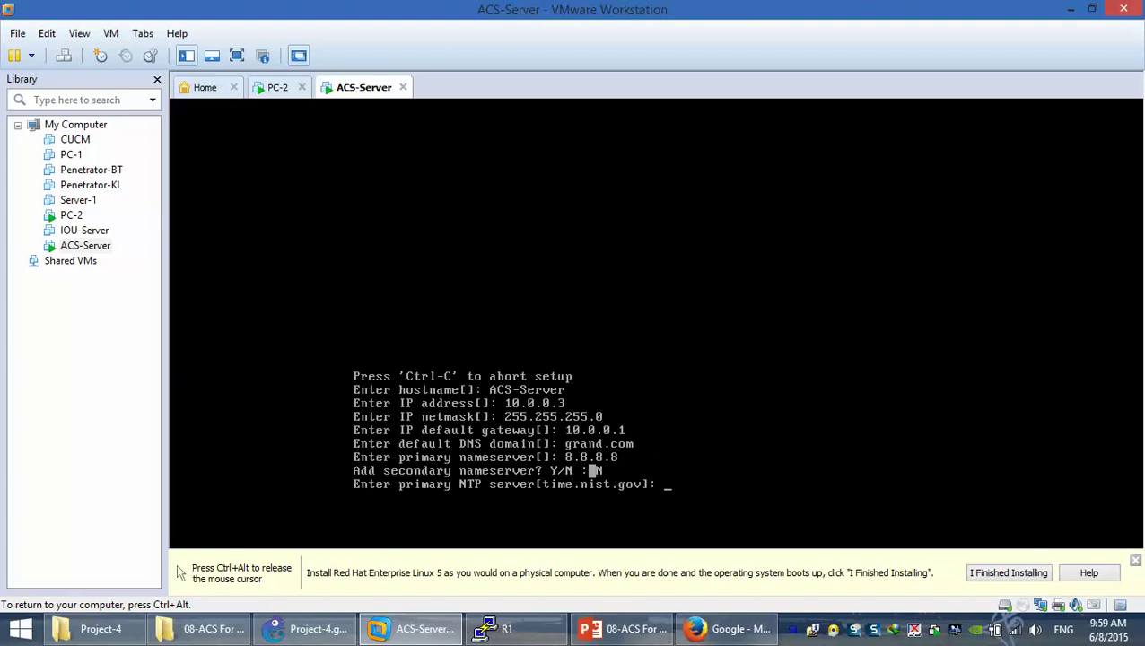
Check the ntp master line in R1's terminal before returning to ACS-Server
key(ctrl+alt)
key(alt+Tab)
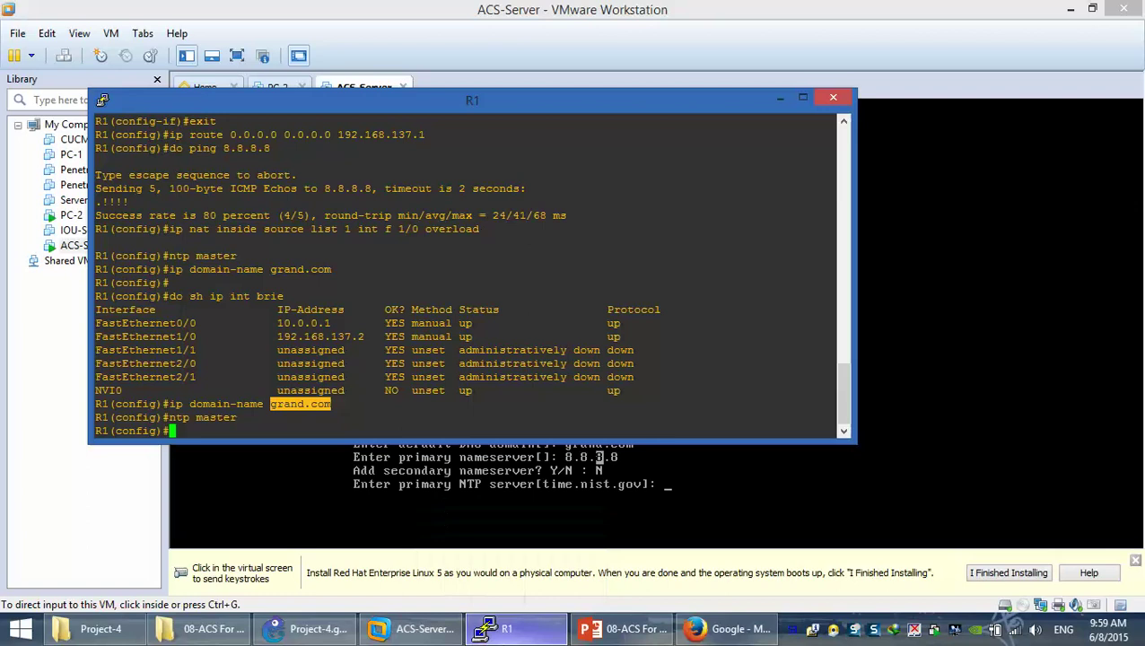
drag(485, 103, 577, 103)
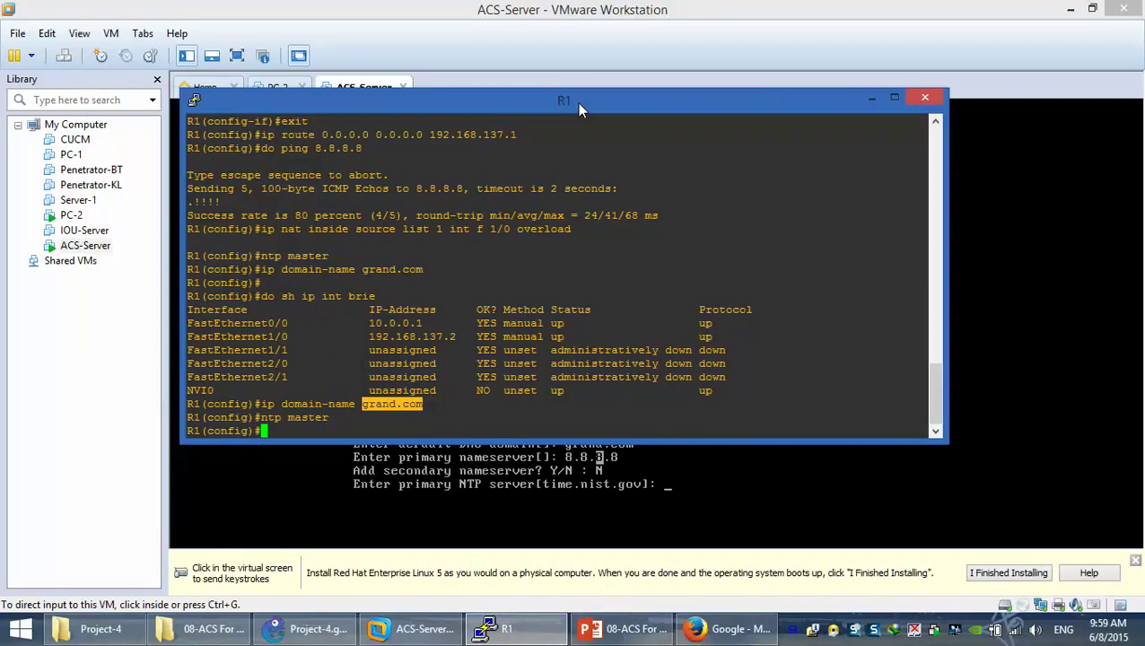
drag(343, 422, 307, 426)
click(308, 426)
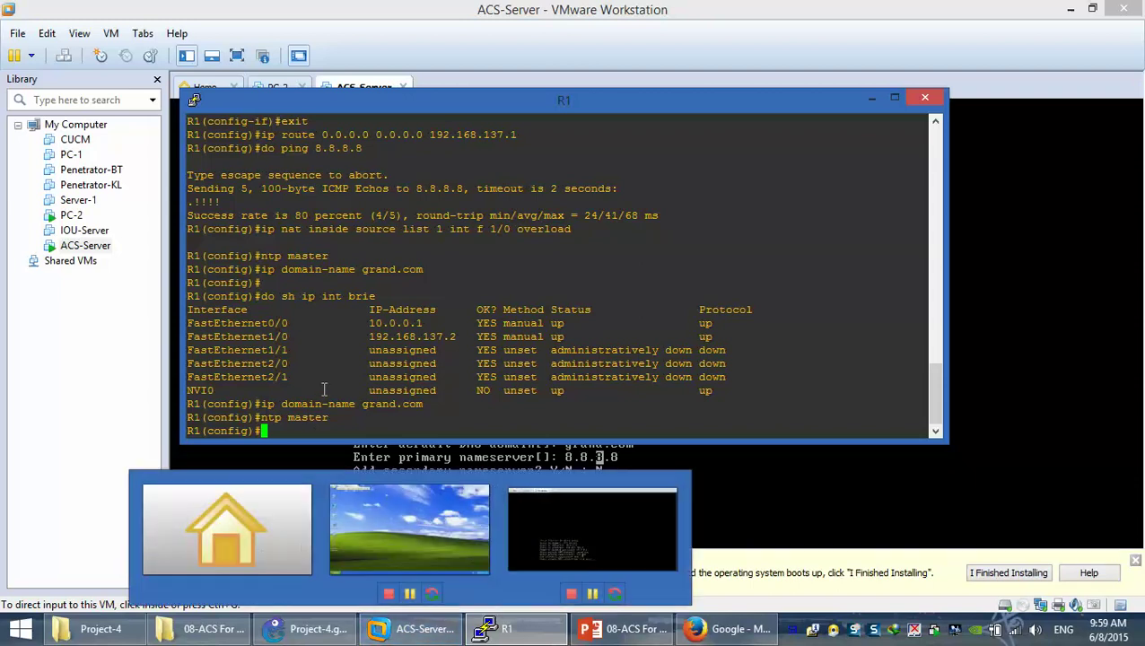
click(597, 457)
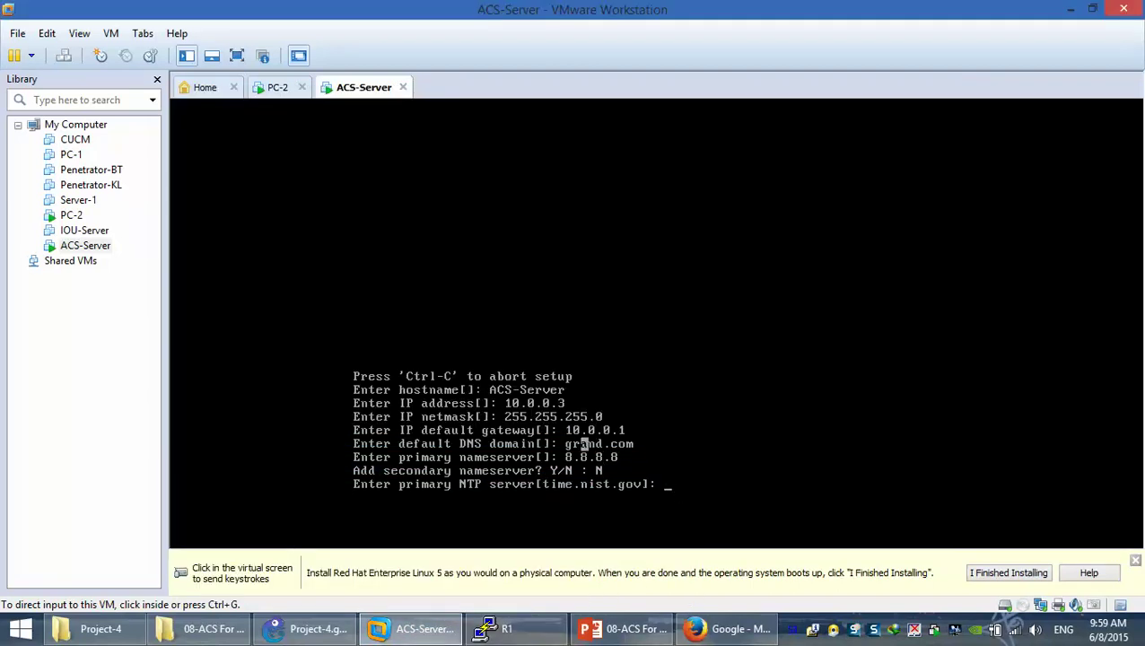
Set NTP server 10.0.0.1 with no secondary, keep UTC timezone, and enter the admin username
text(10.0.0.1)
key(Return)
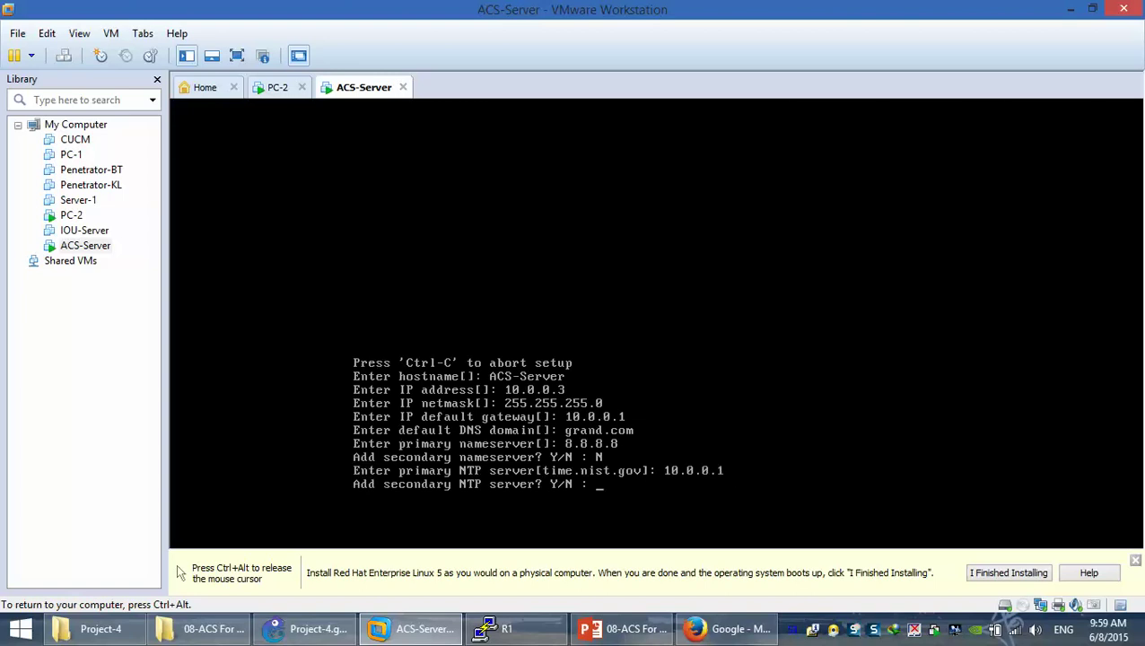
text(N)
key(Return)
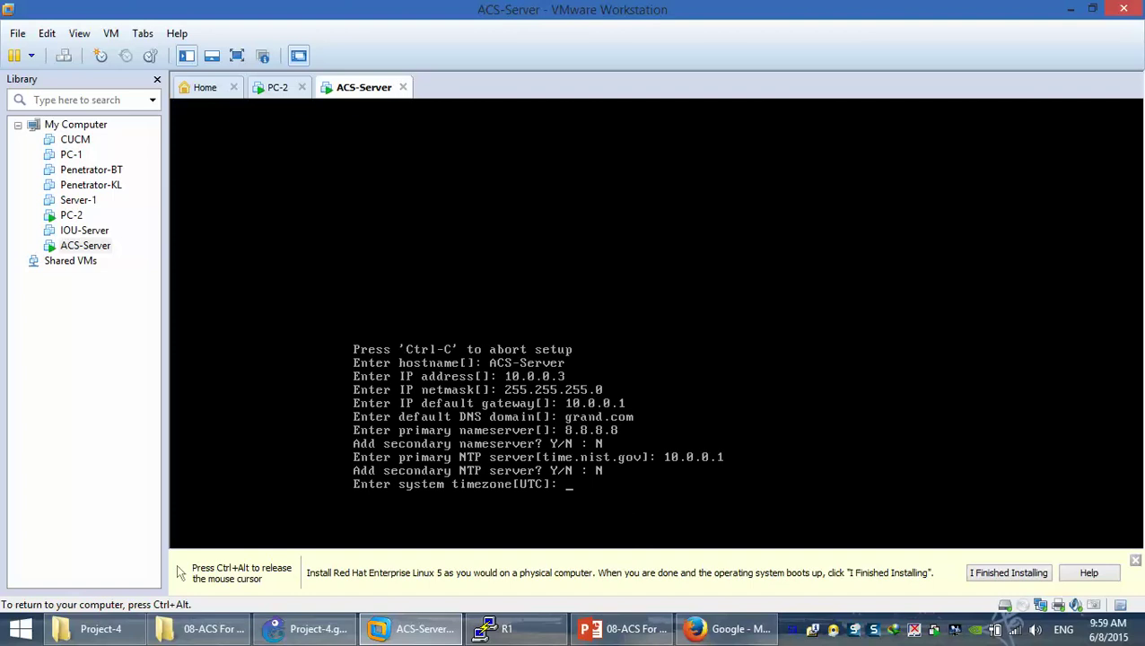
key(Return)
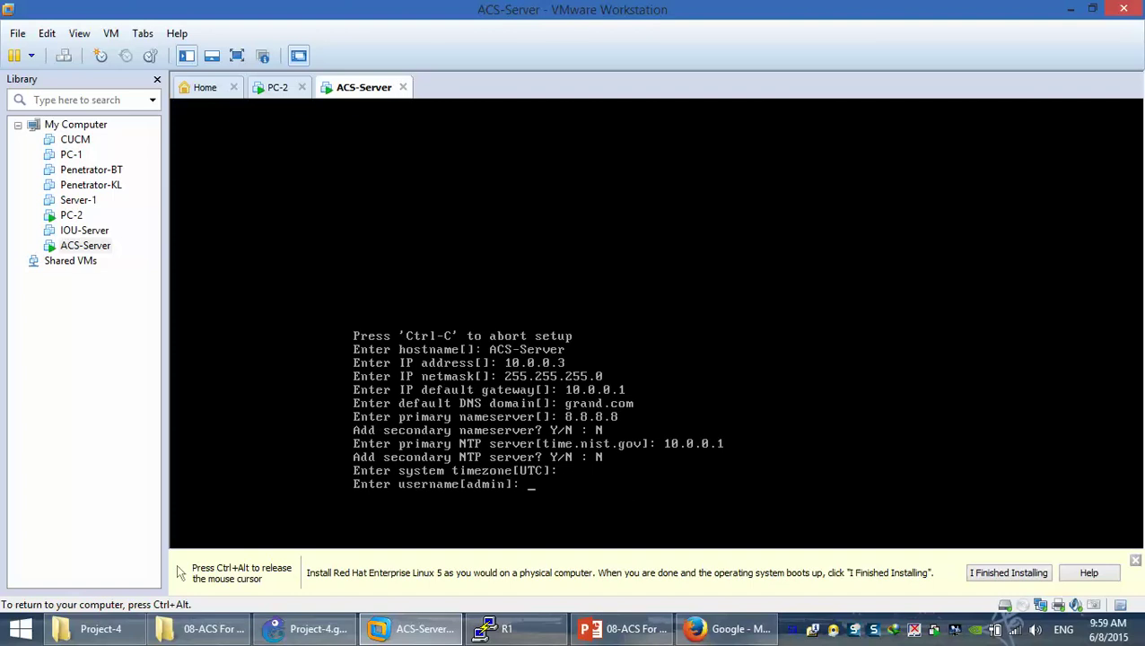
text(ahmed)
key(Return)
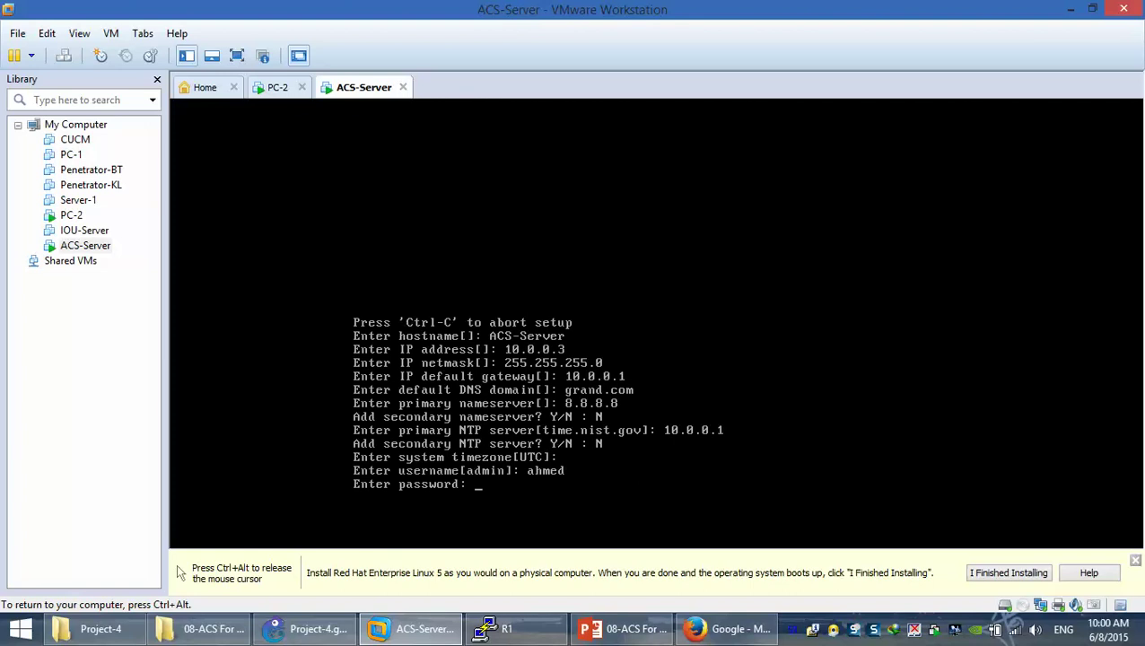
Enter and confirm the admin password, re-entering it with a lowercase letter after rejection
key(Return)
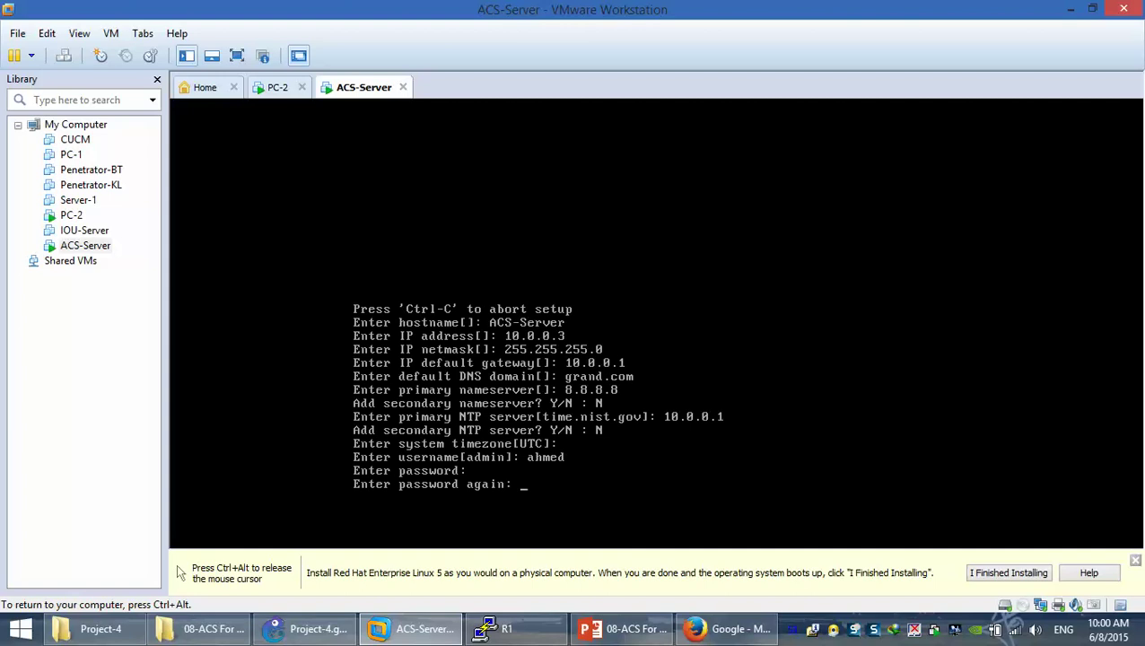
key(Return)
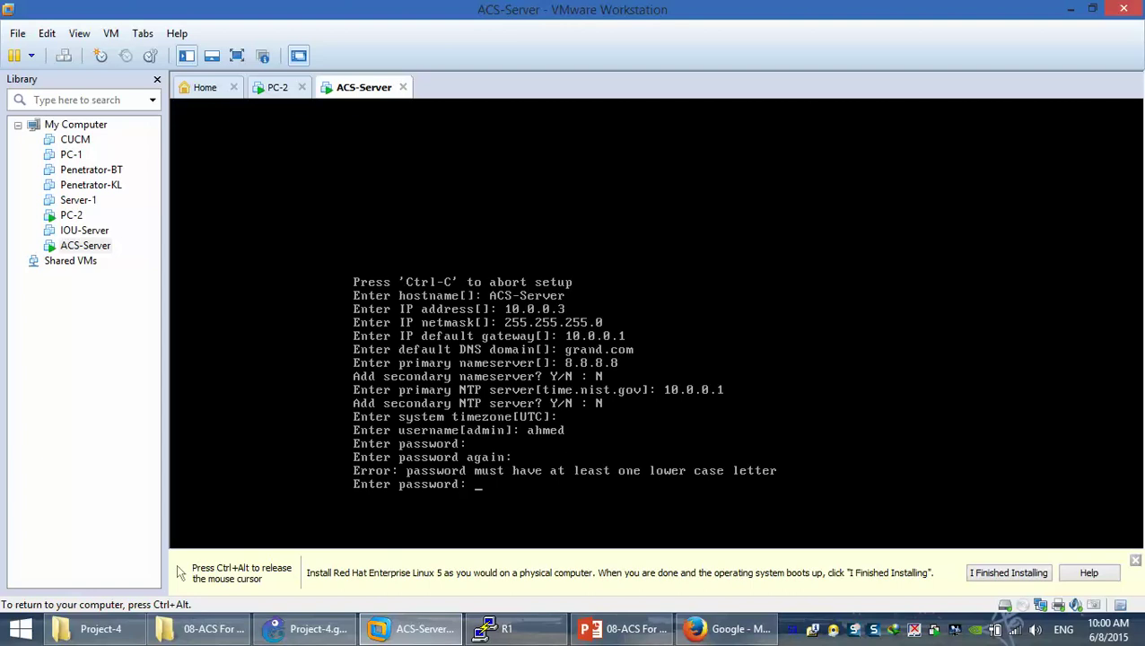
key(Return)
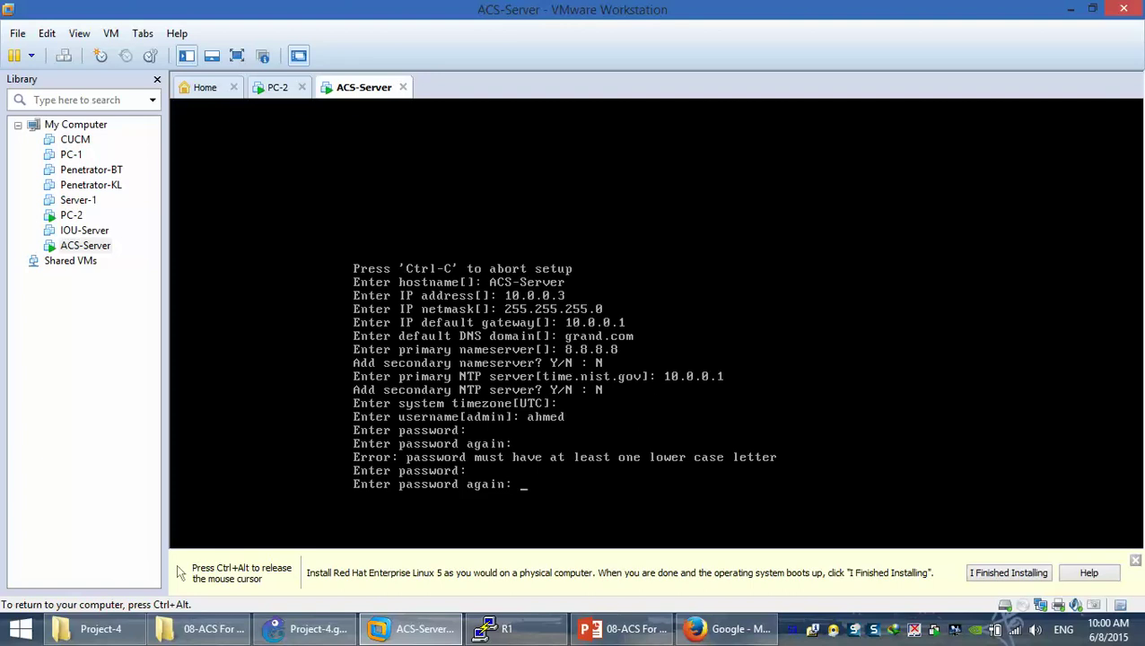
key(Return)
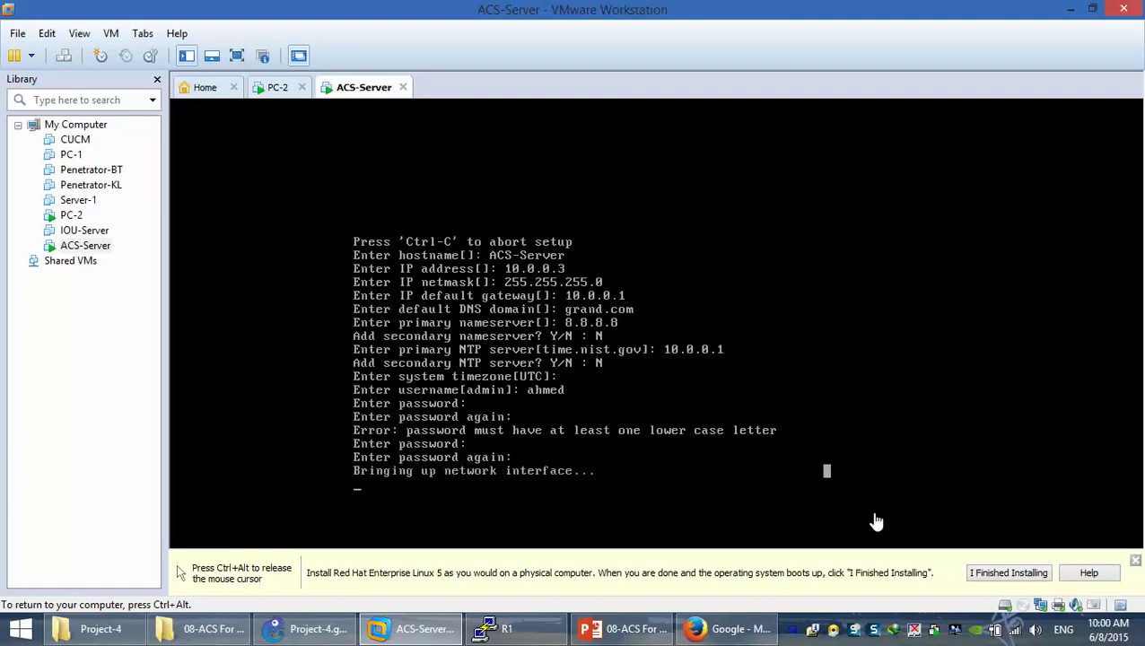
Wait while ACS-Server finishes setup, installs the ACS bundle and reboots to the login prompt
key(ctrl+alt)
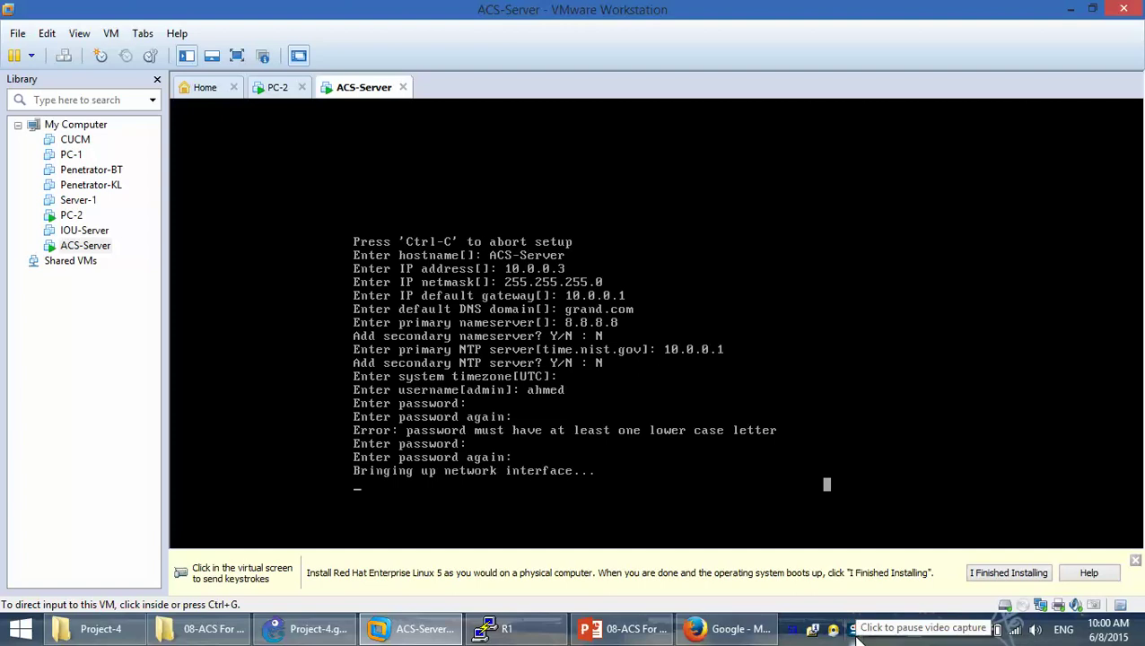
click(855, 630)
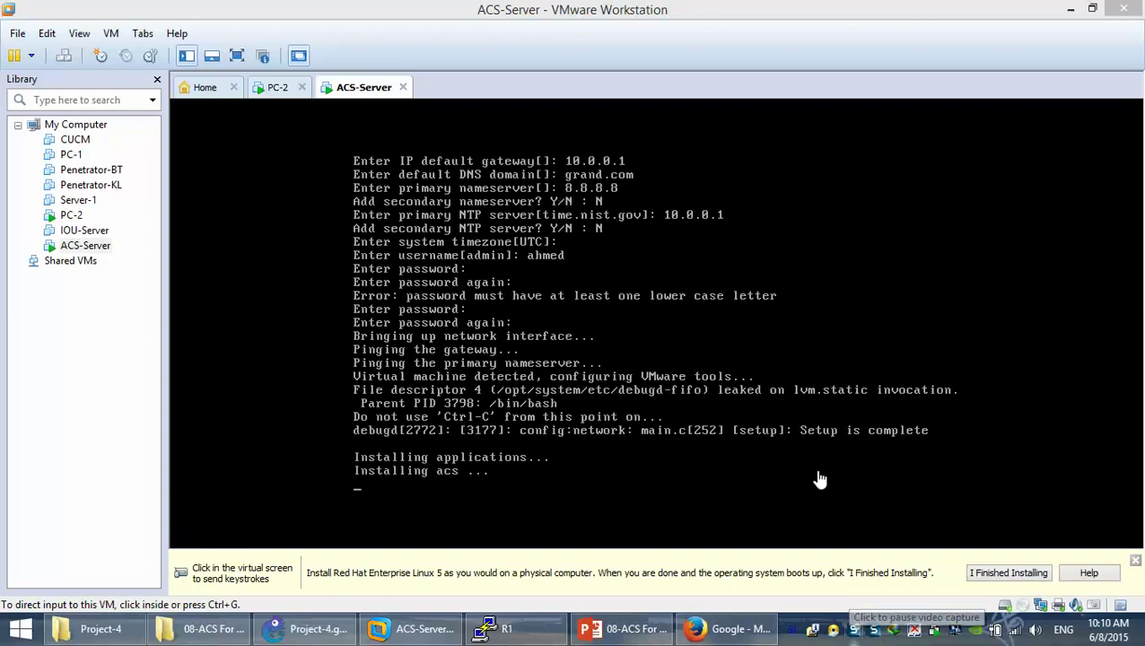
click(494, 241)
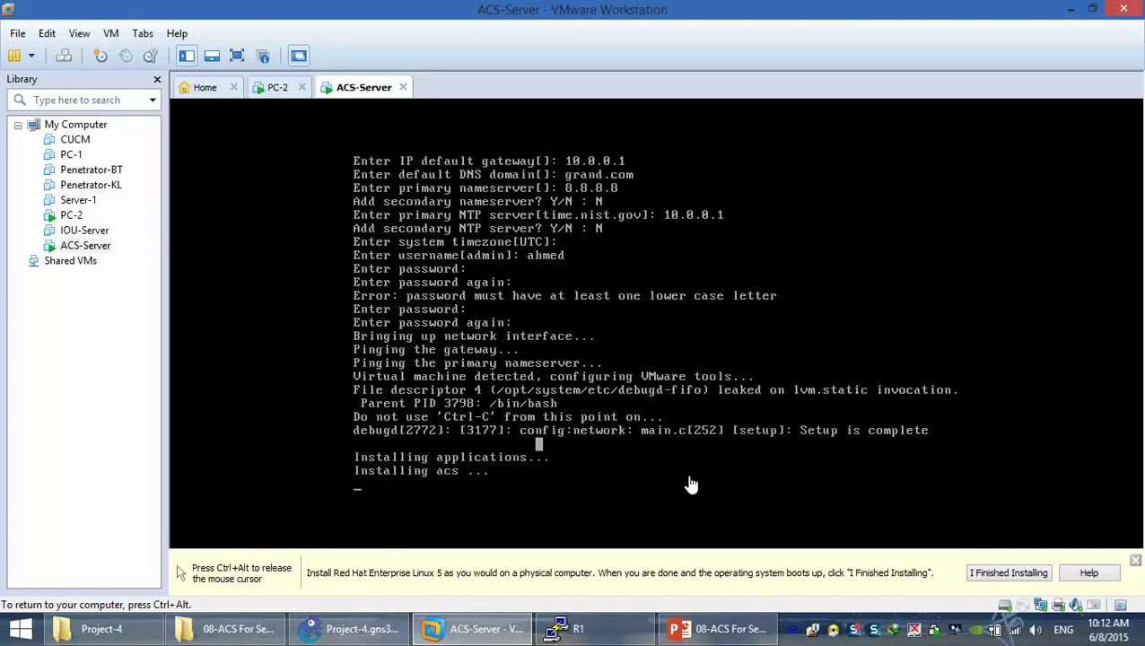
key(ctrl+alt)
click(855, 634)
click(659, 468)
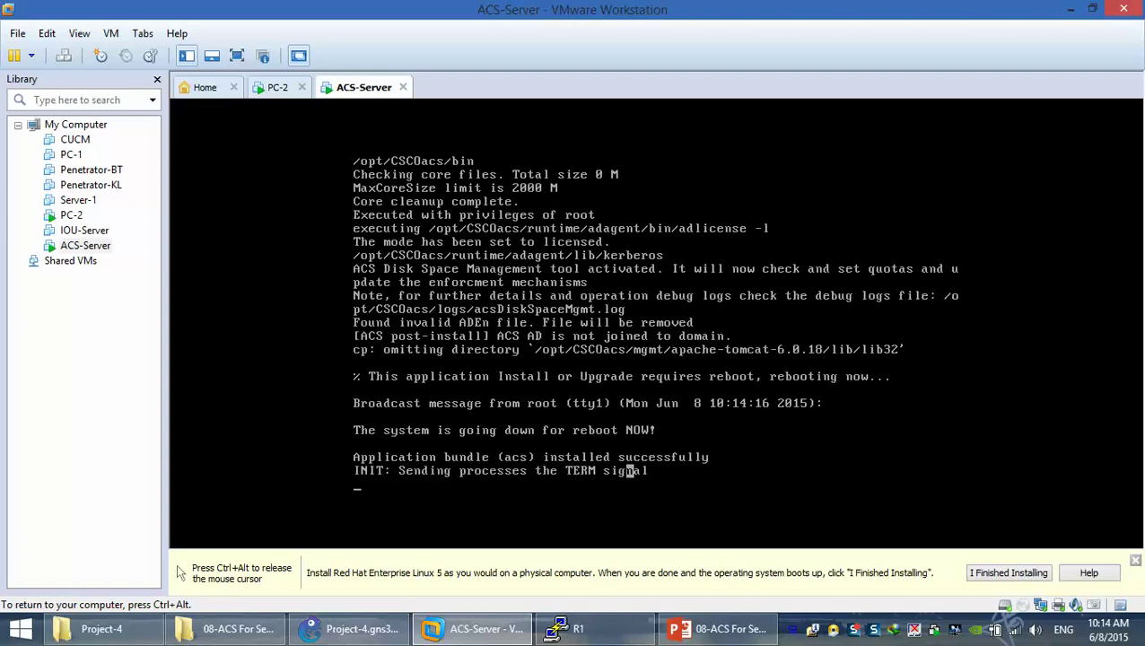
key(ctrl+alt)
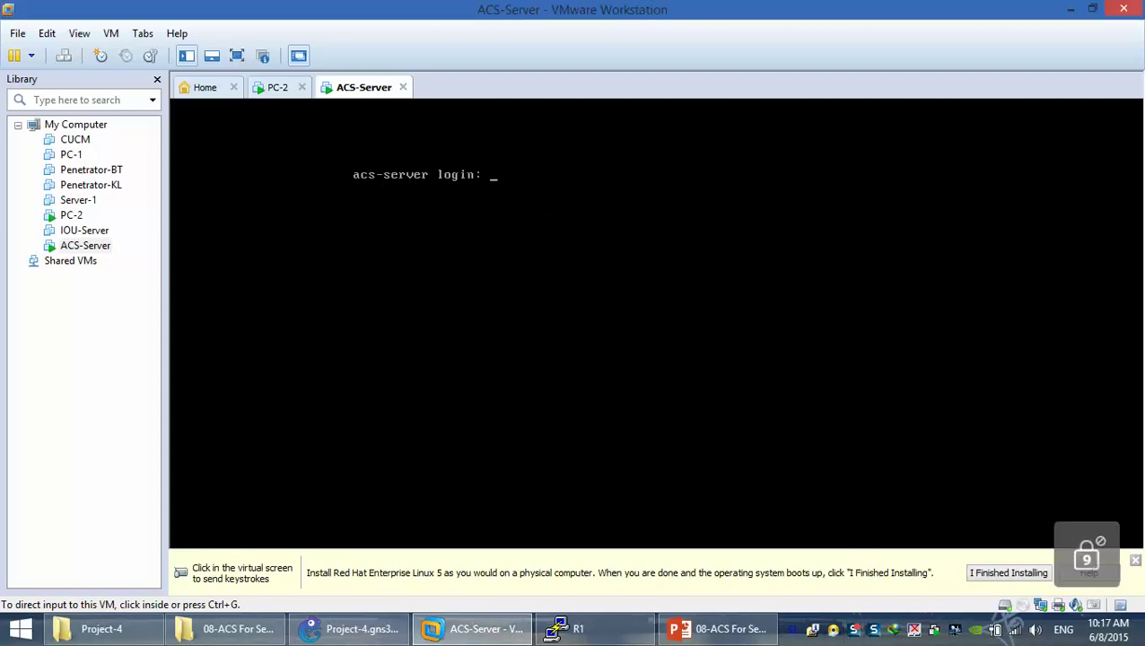
Log in to the ACS-Server console with the admin username and password
click(612, 250)
text(ahmed)
key(Return)
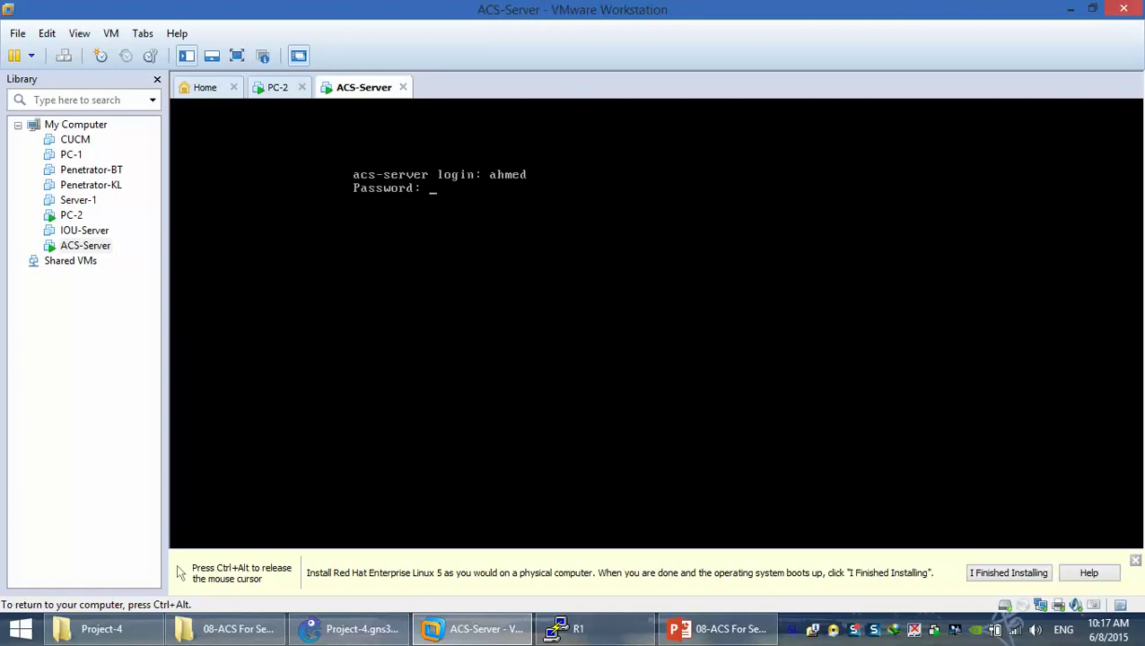
key(Return)
Run 'show application status acs', which reports ACS is still initializing
text(show applicat)
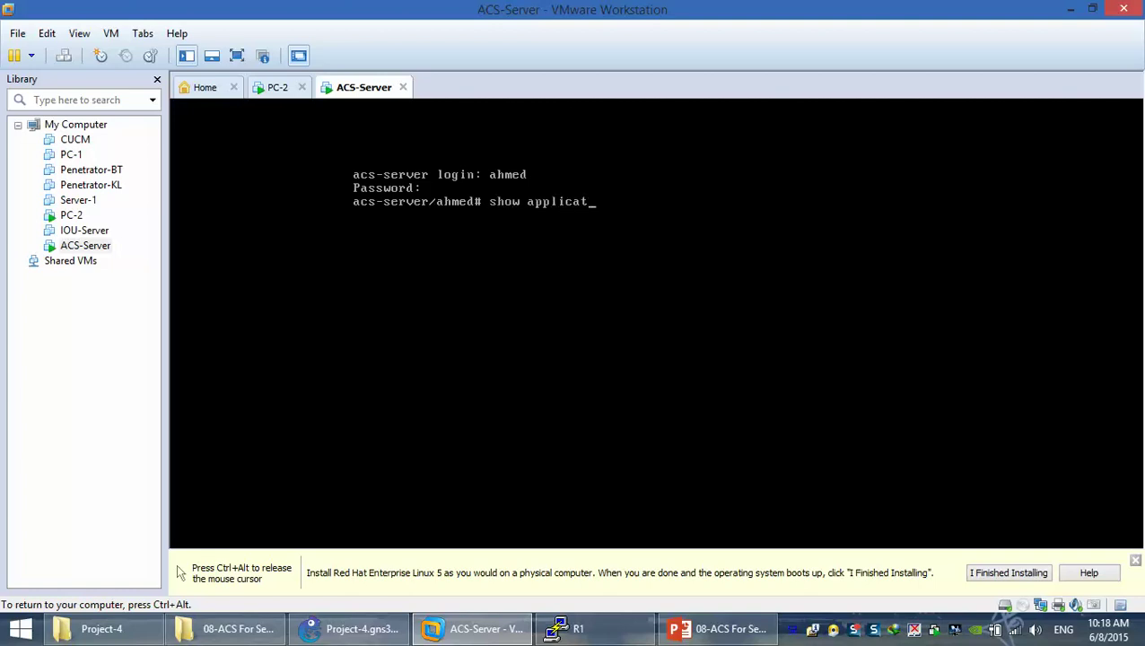
text(ion status acs)
key(BackSpace)
key(BackSpace)
key(BackSpace)
key(BackSpace)
key(BackSpace)
key(BackSpace)
key(BackSpace)
key(BackSpace)
key(BackSpace)
key(BackSpace)
key(BackSpace)
key(BackSpace)
key(BackSpace)
key(BackSpace)
key(BackSpace)
key(BackSpace)
key(BackSpace)
key(BackSpace)
key(BackSpace)
key(BackSpace)
text(show ac)
key(Tab)
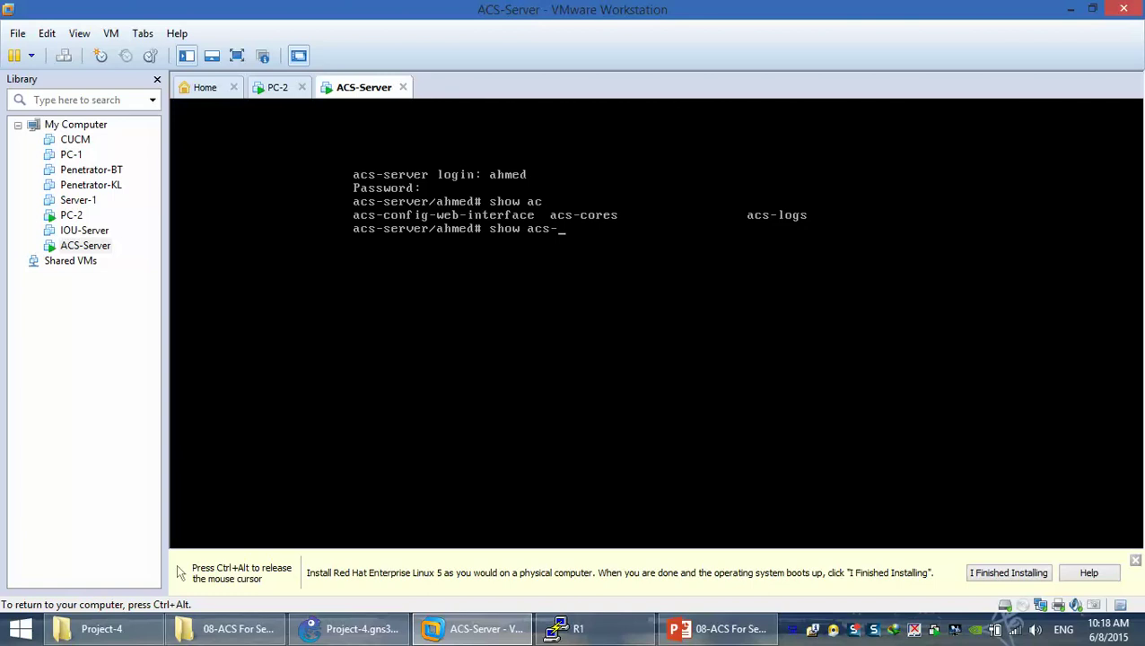
key(BackSpace)
key(BackSpace)
key(BackSpace)
key(BackSpace)
text(application )
text(acs)
key(BackSpace)
key(BackSpace)
key(BackSpace)
text(status a)
key(BackSpace)
text(acs)
key(BackSpace)
text(s)
key(BackSpace)
key(BackSpace)
key(BackSpace)
text(acs)
key(Return)
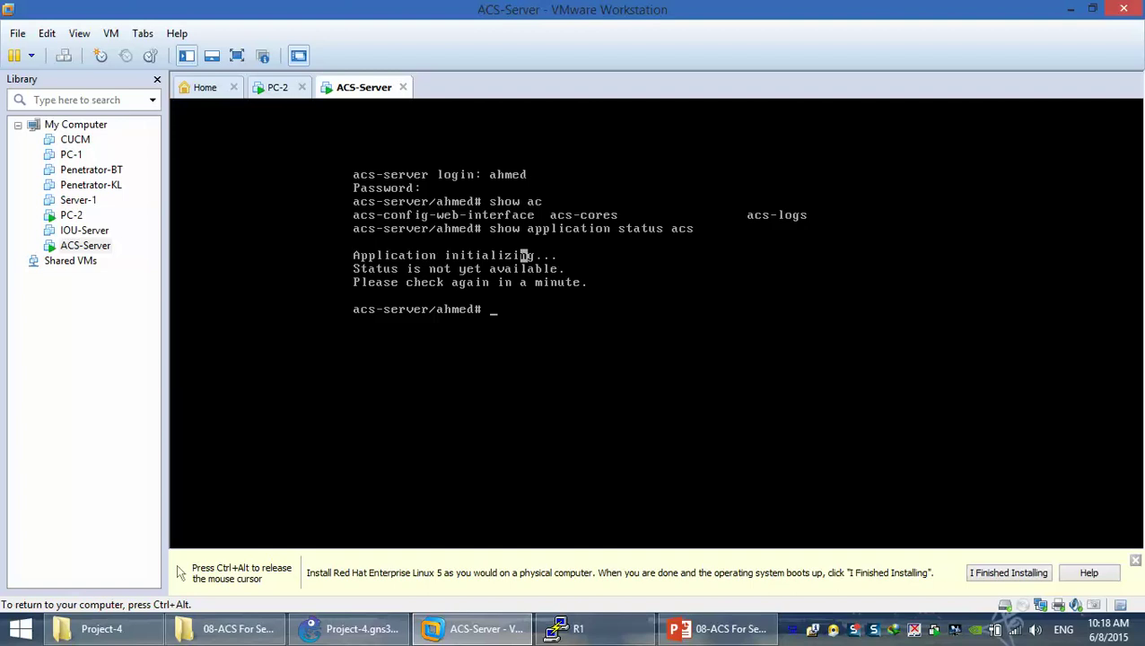
key(ctrl+alt)
click(272, 89)
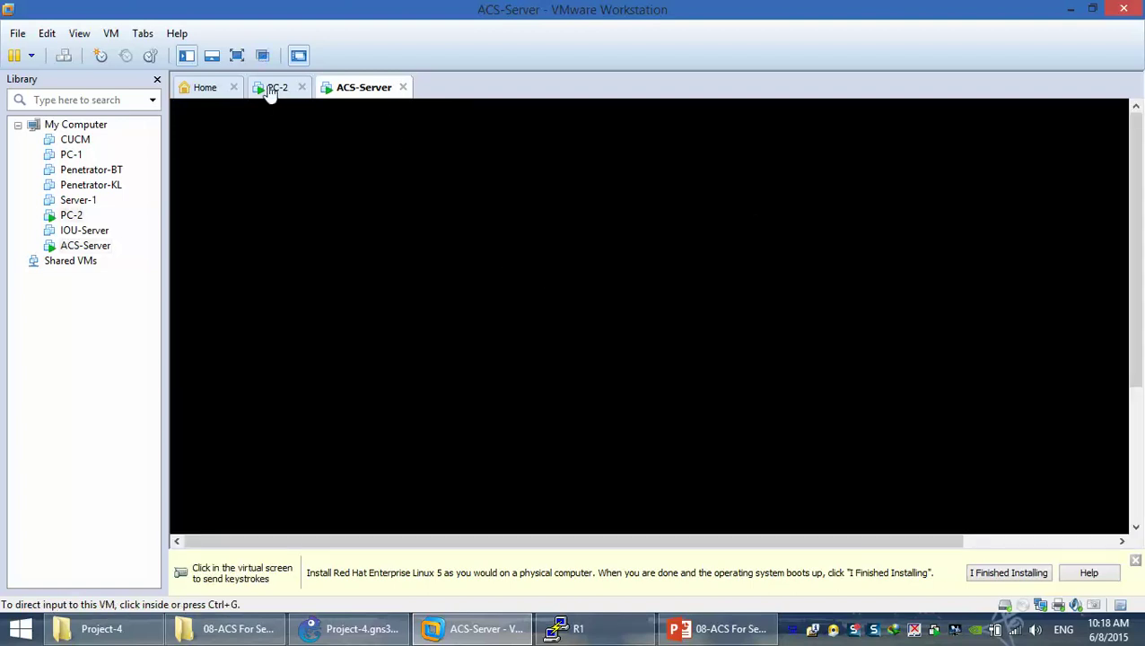
Switch the PC-2 virtual machine to full screen
click(237, 57)
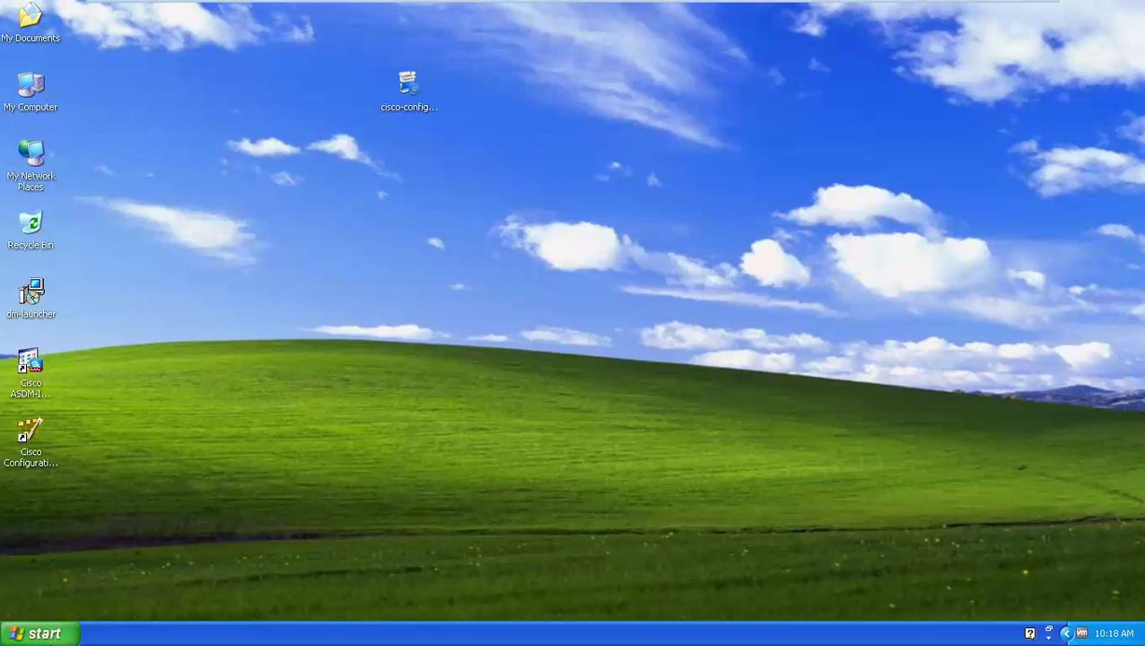
key(super)
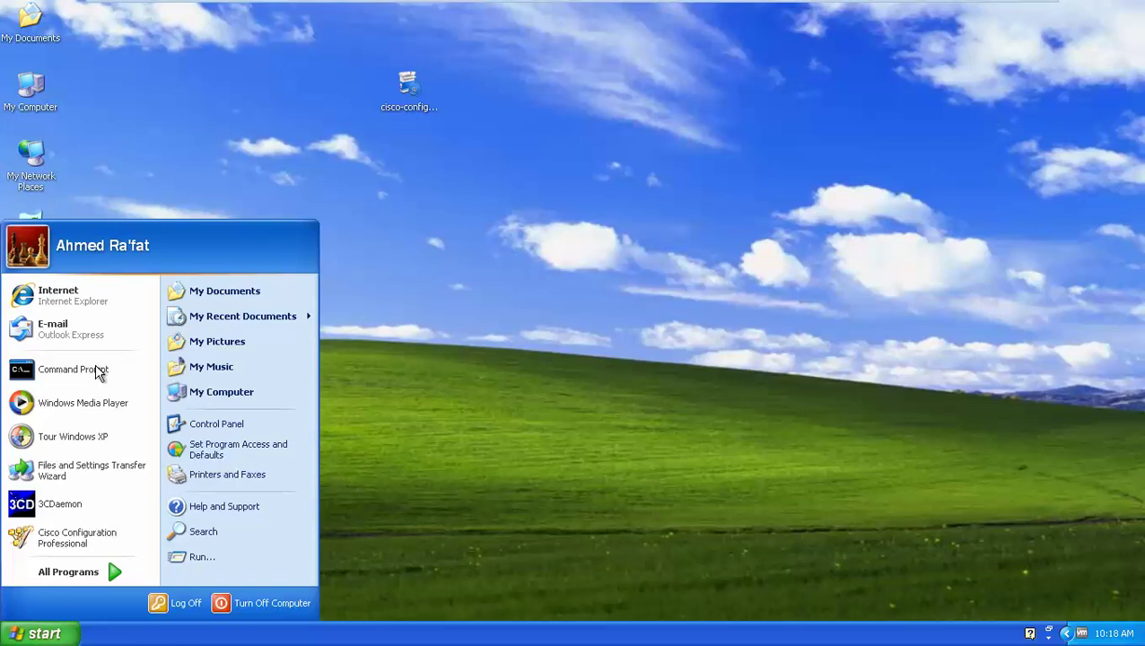
mouse_move(766, 3)
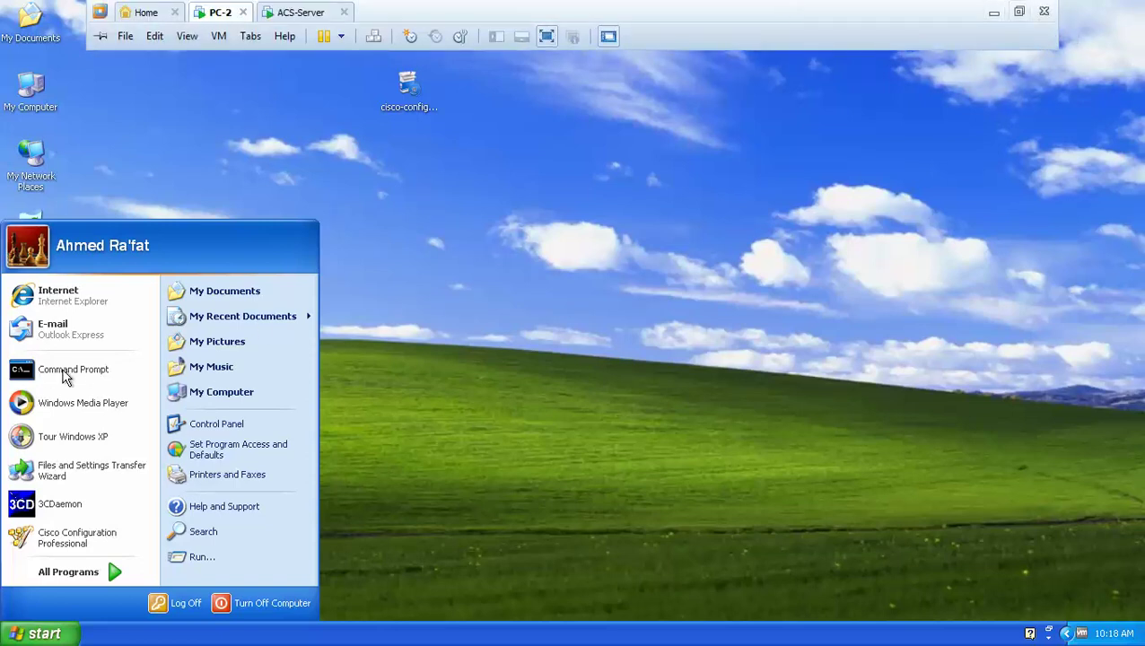
Close SpeedFan on the host desktop and return to the full-screen PC-2 VM
click(997, 8)
click(290, 218)
mouse_move(796, 638)
click(798, 635)
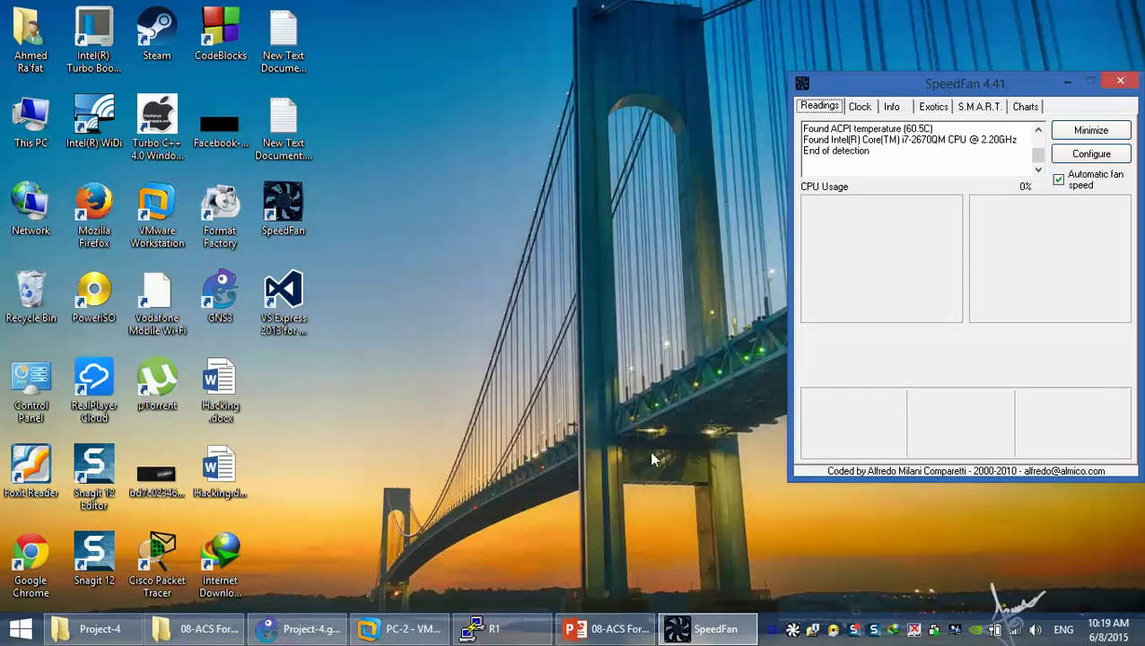
click(385, 633)
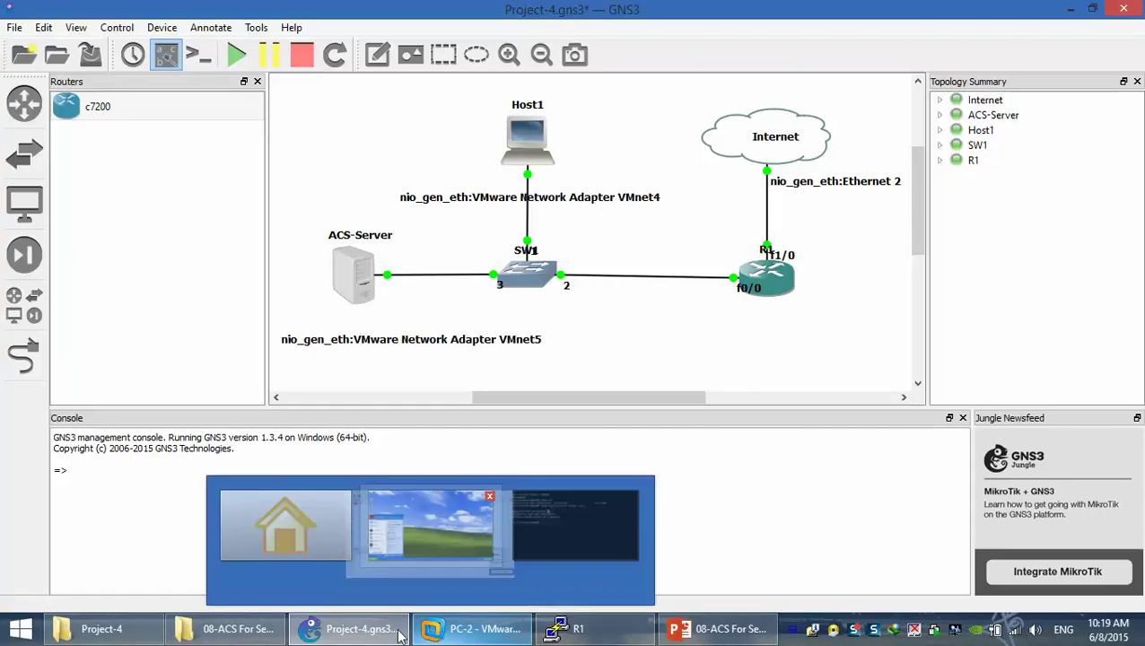
click(401, 628)
Open the Windows XP Start menu on PC-2
click(65, 635)
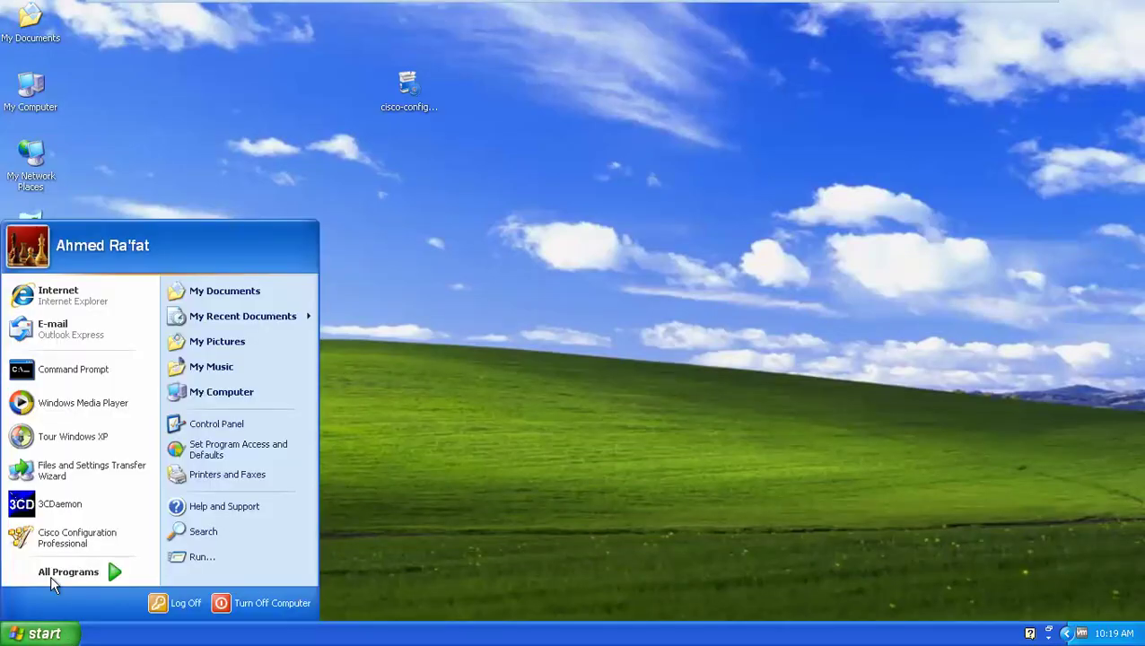
click(87, 371)
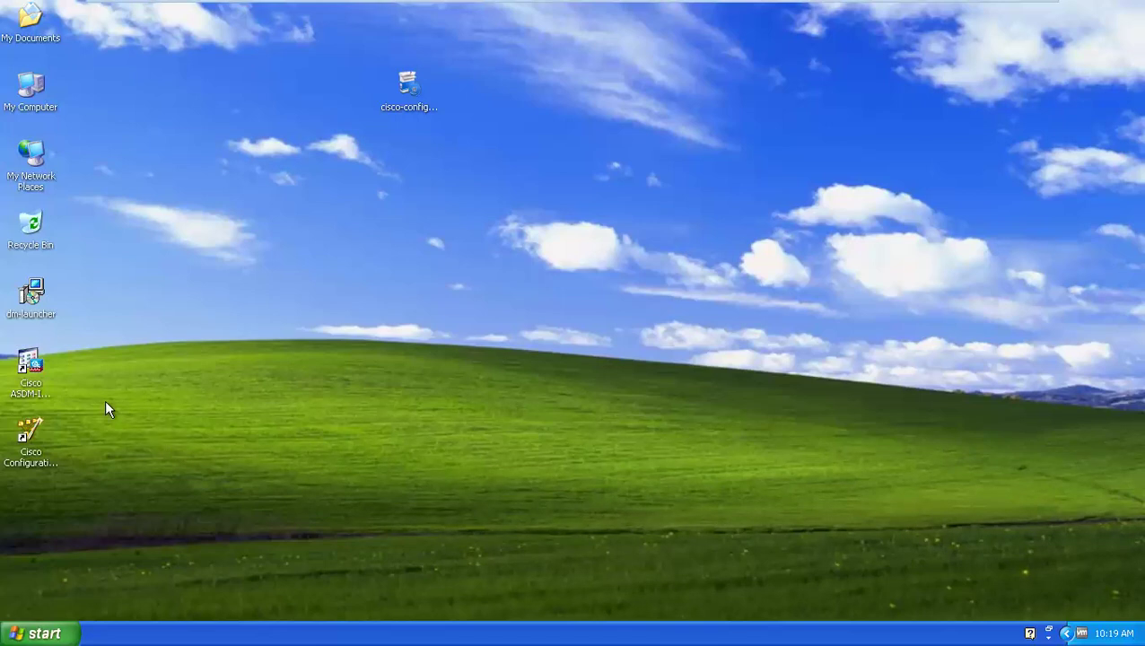
click(41, 635)
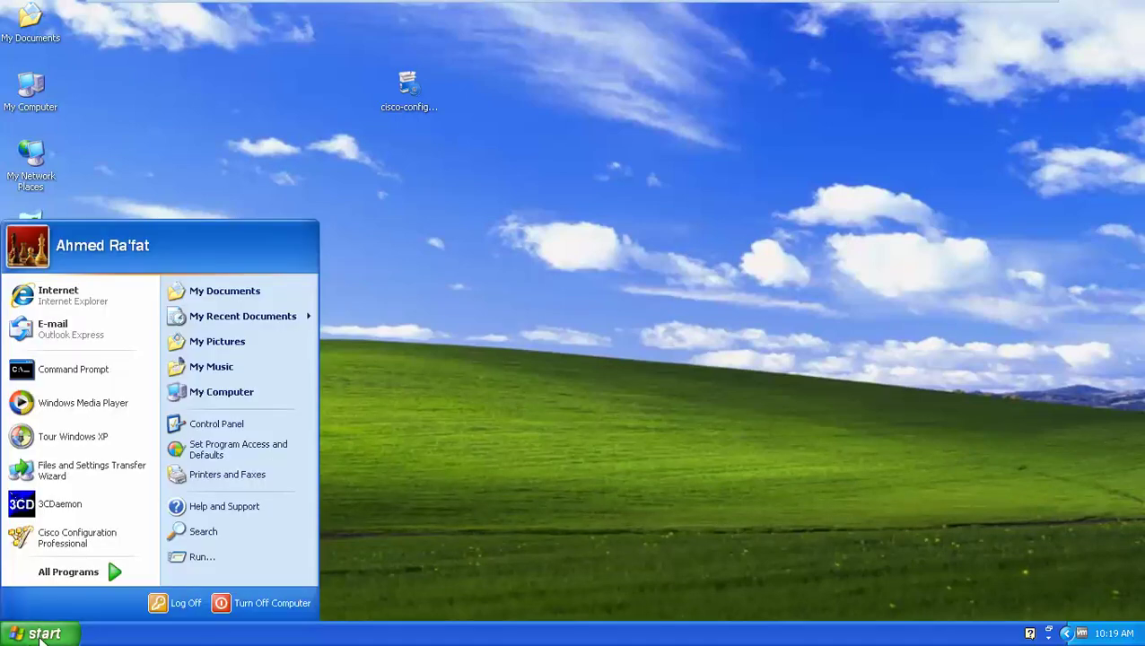
Launch cmd from Run and ping 10.0.0.3, receiving 4 of 4 replies
click(195, 558)
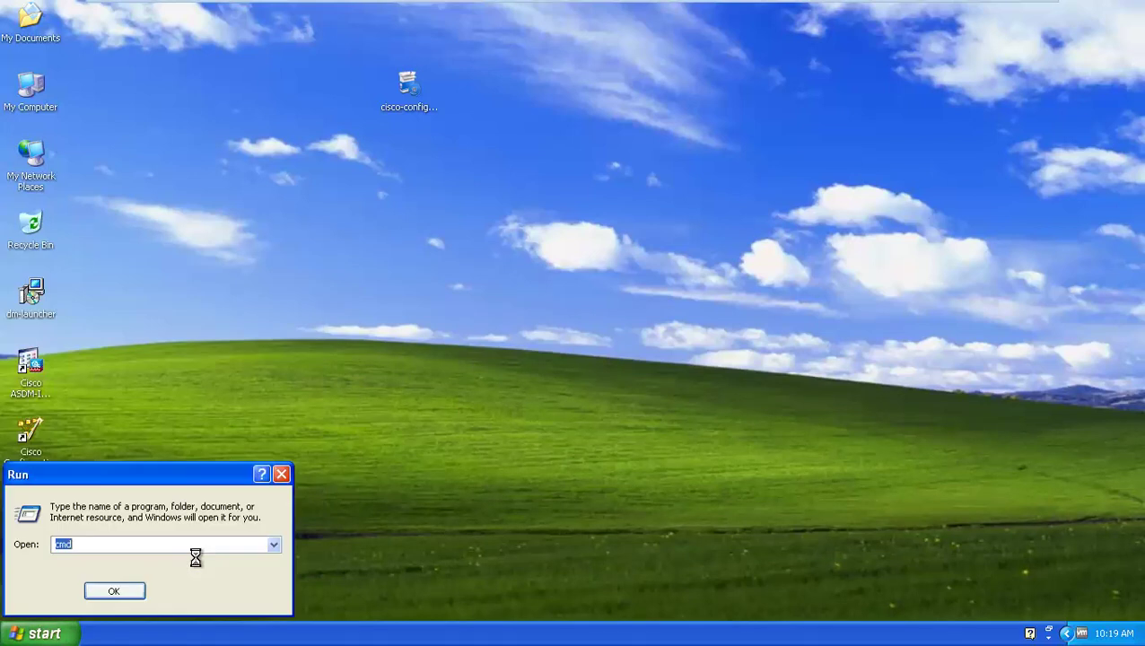
click(123, 587)
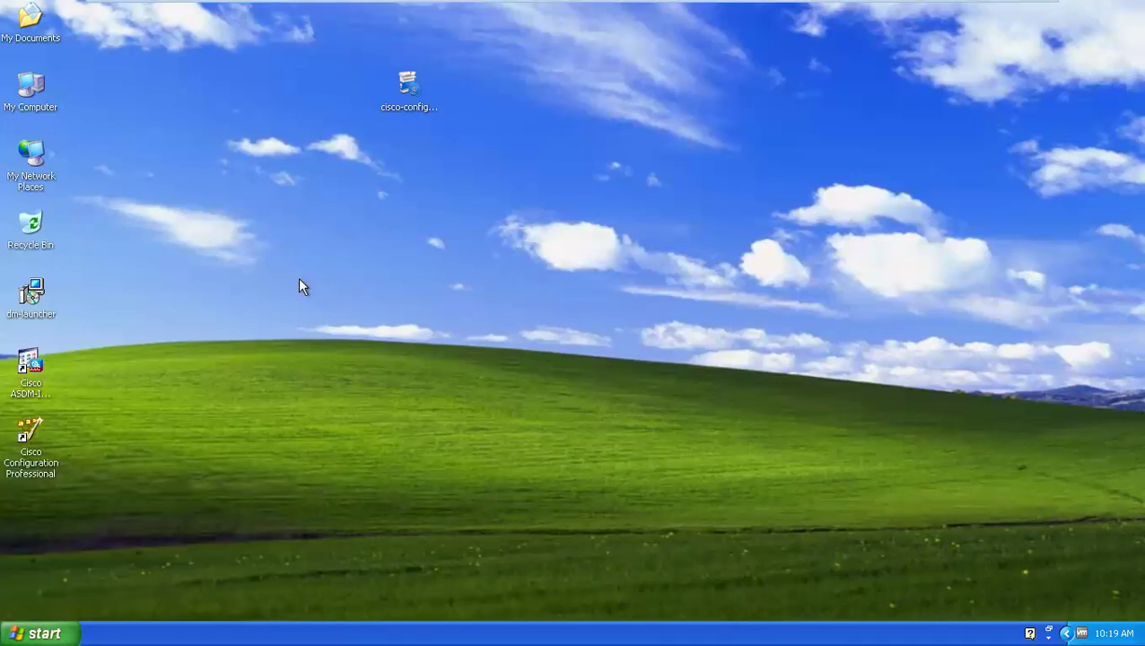
text(ping 10.0)
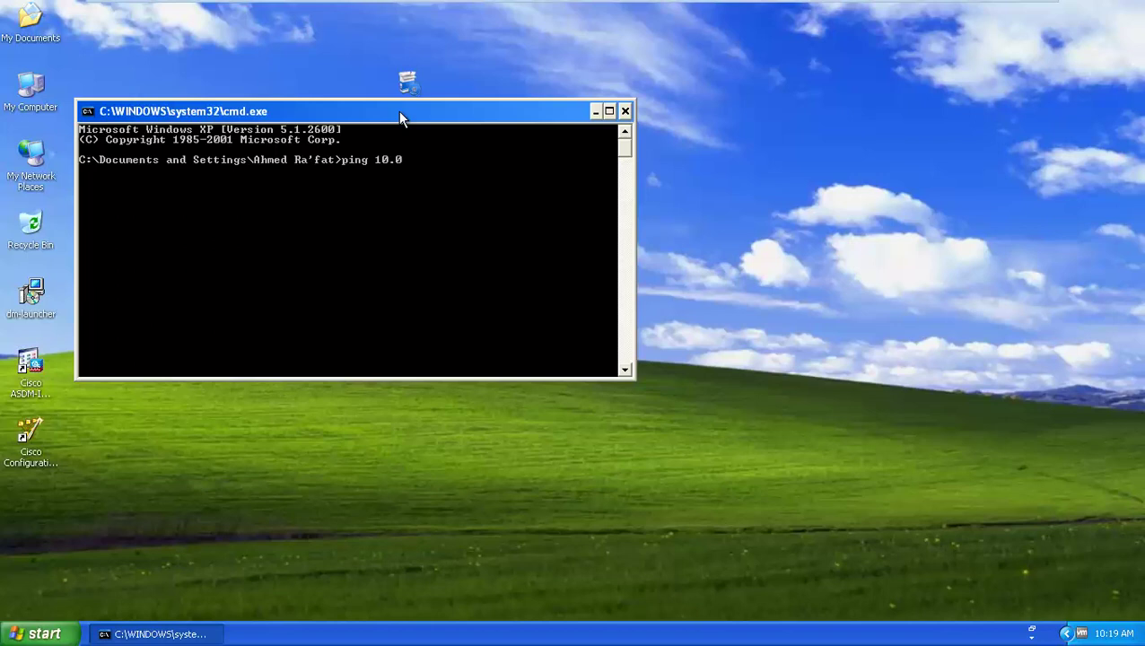
text(.0.3)
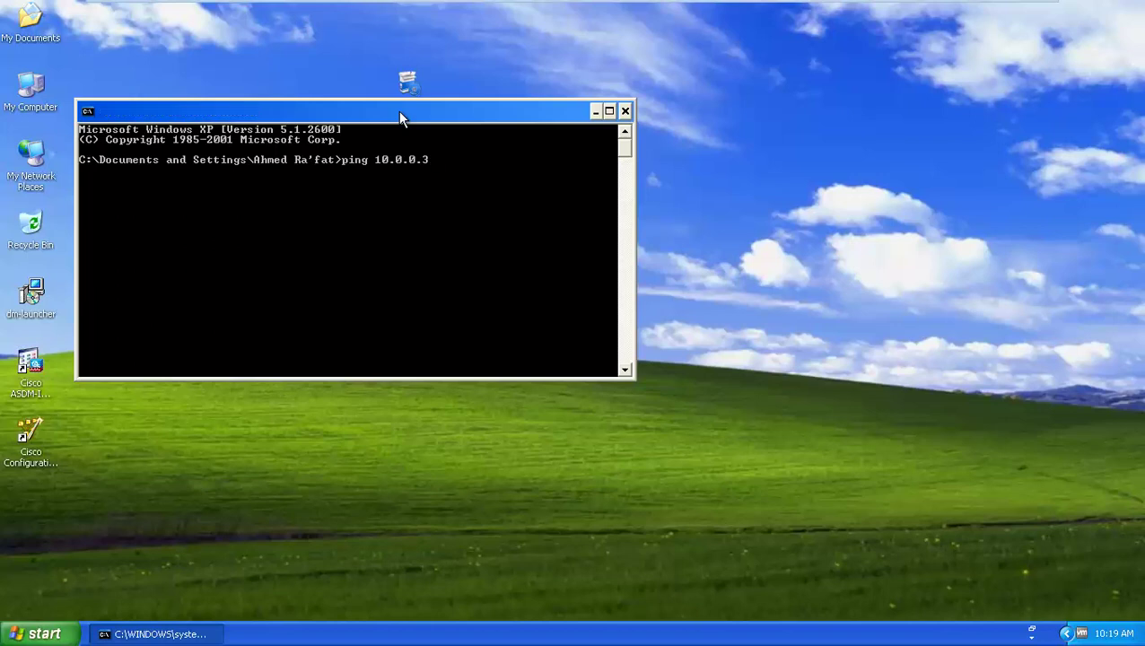
key(Return)
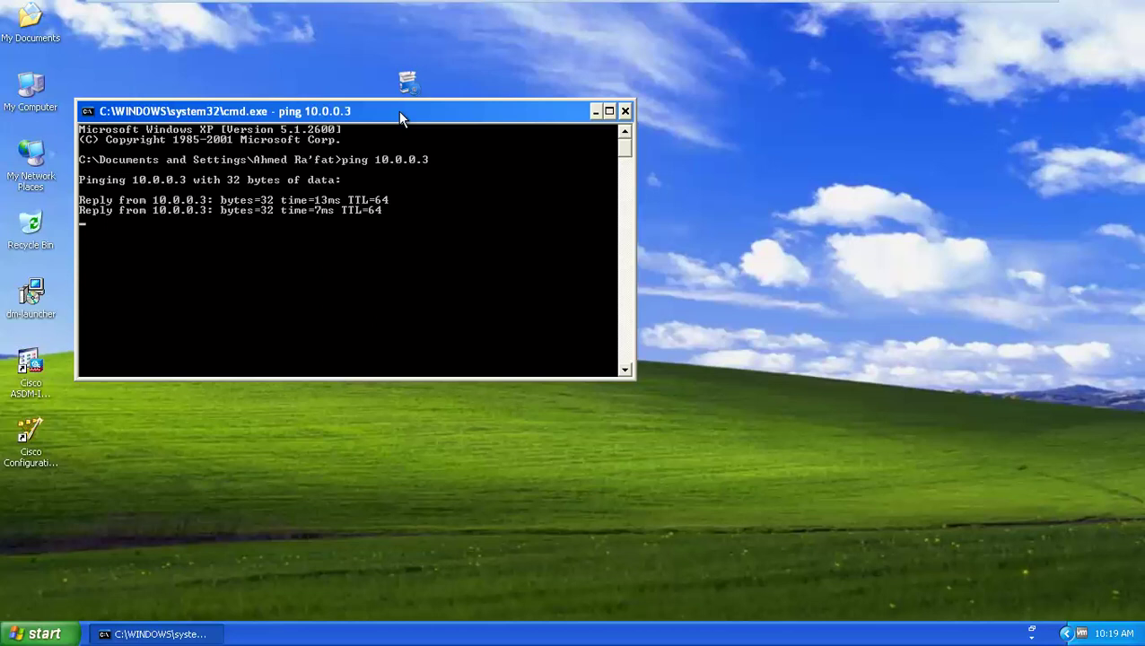
drag(399, 112, 555, 169)
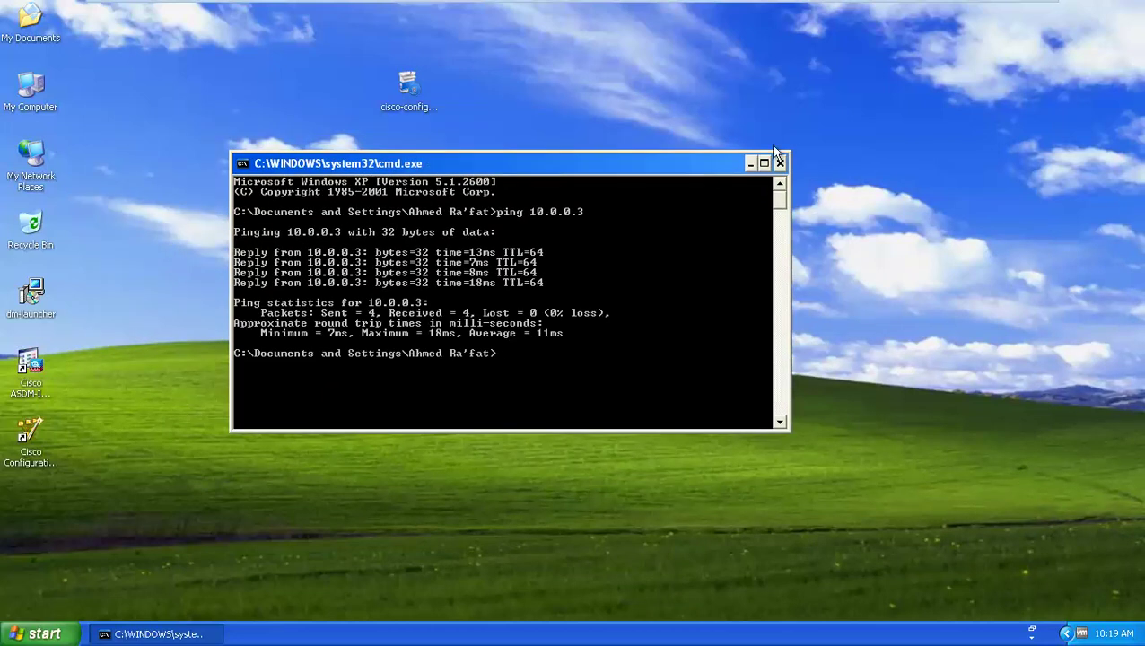
mouse_move(438, 6)
click(301, 13)
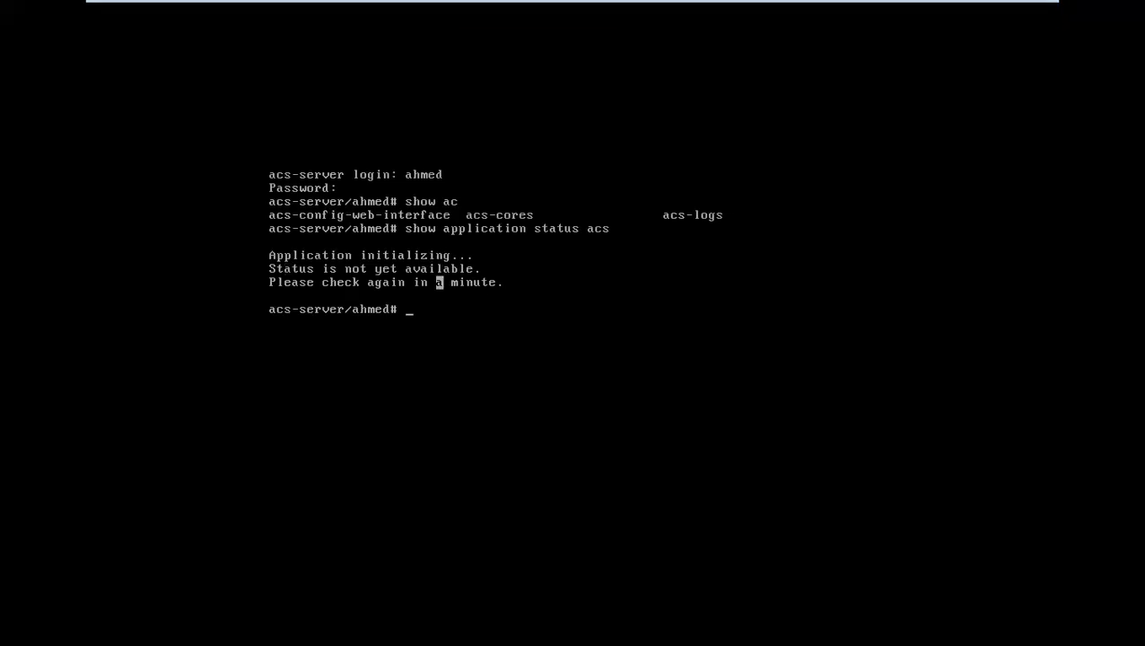
Rerun 'show application status acs' via Up arrow, then return to PC-2's desktop
key(Up)
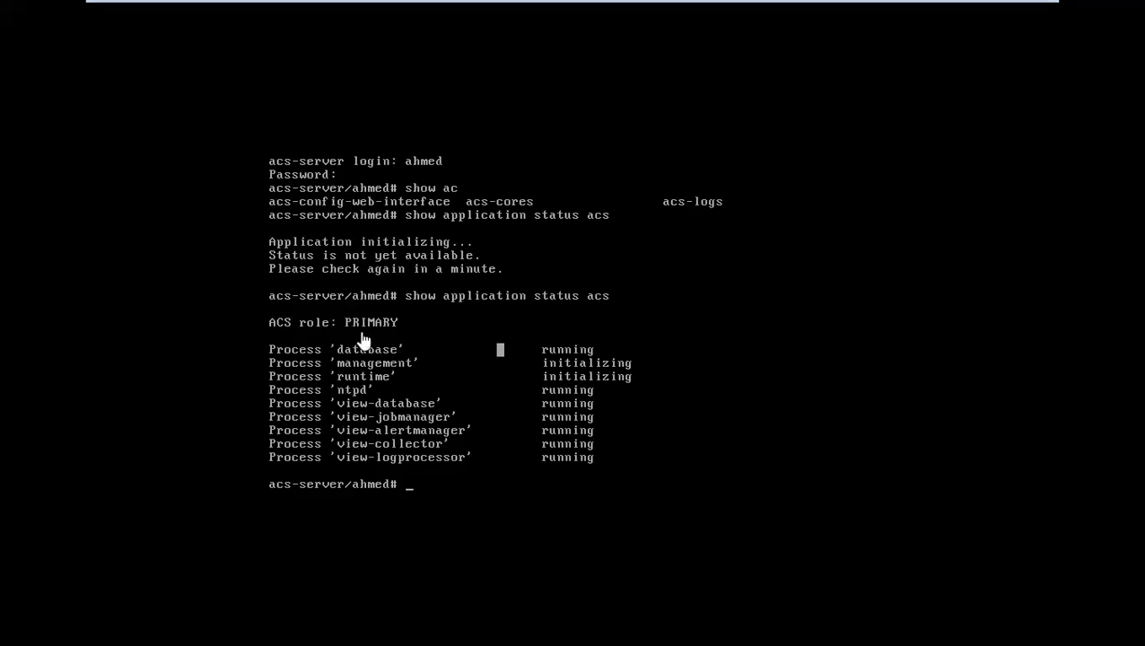
mouse_move(371, 7)
mouse_move(314, 5)
click(223, 15)
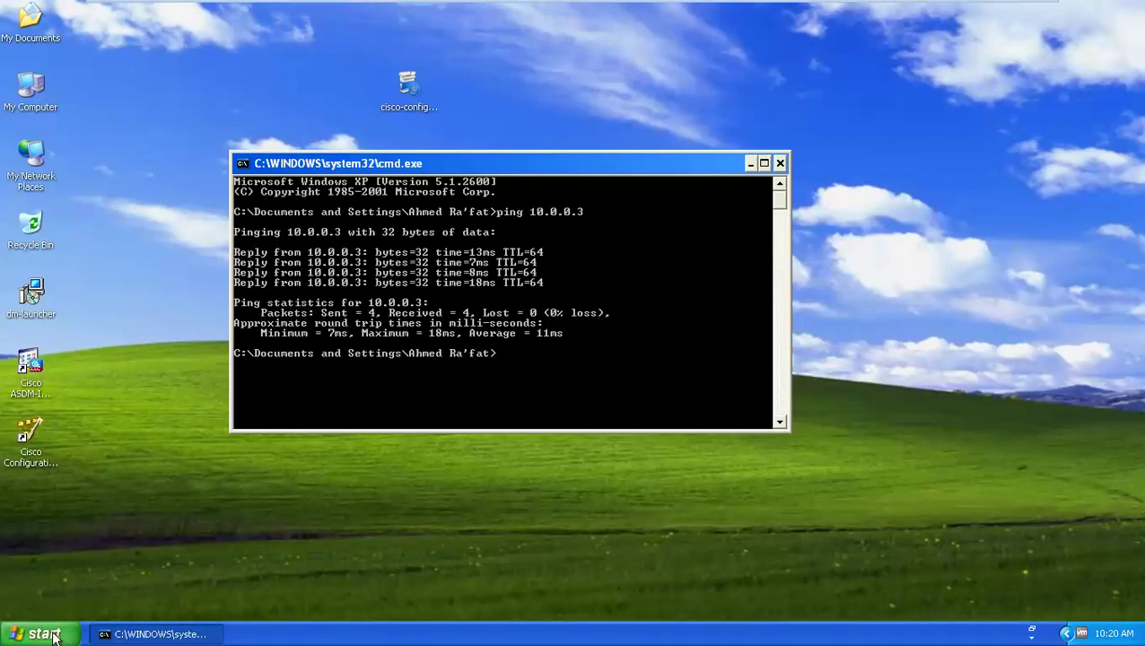
Launch Internet Explorer from the XP Start menu and minimize the command prompt window
click(41, 633)
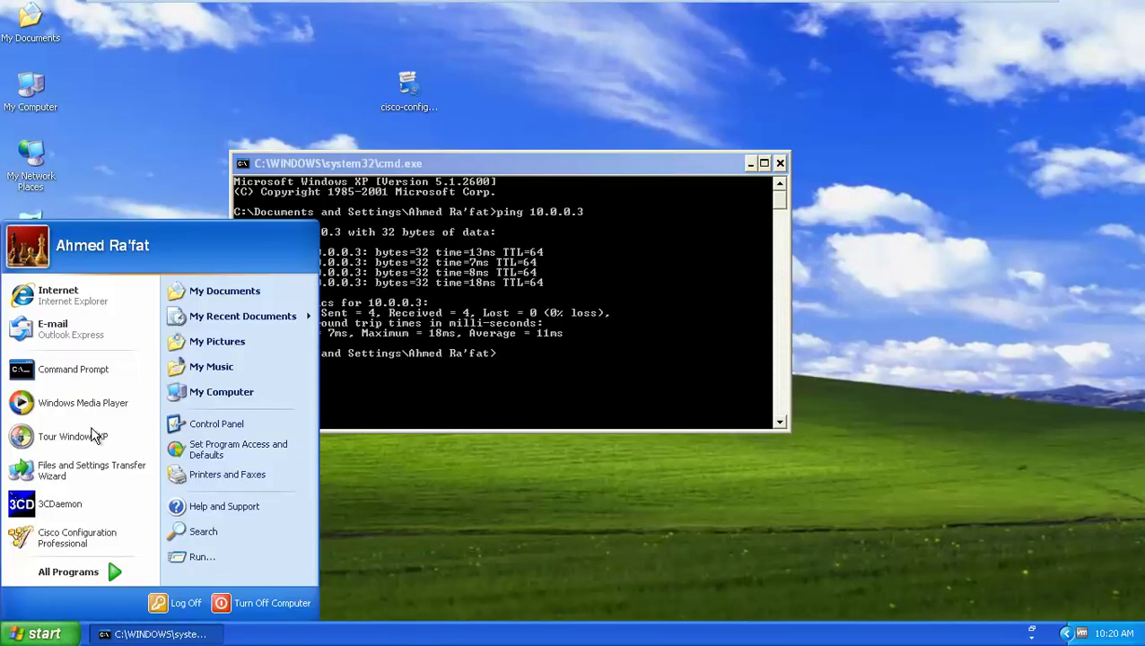
click(81, 298)
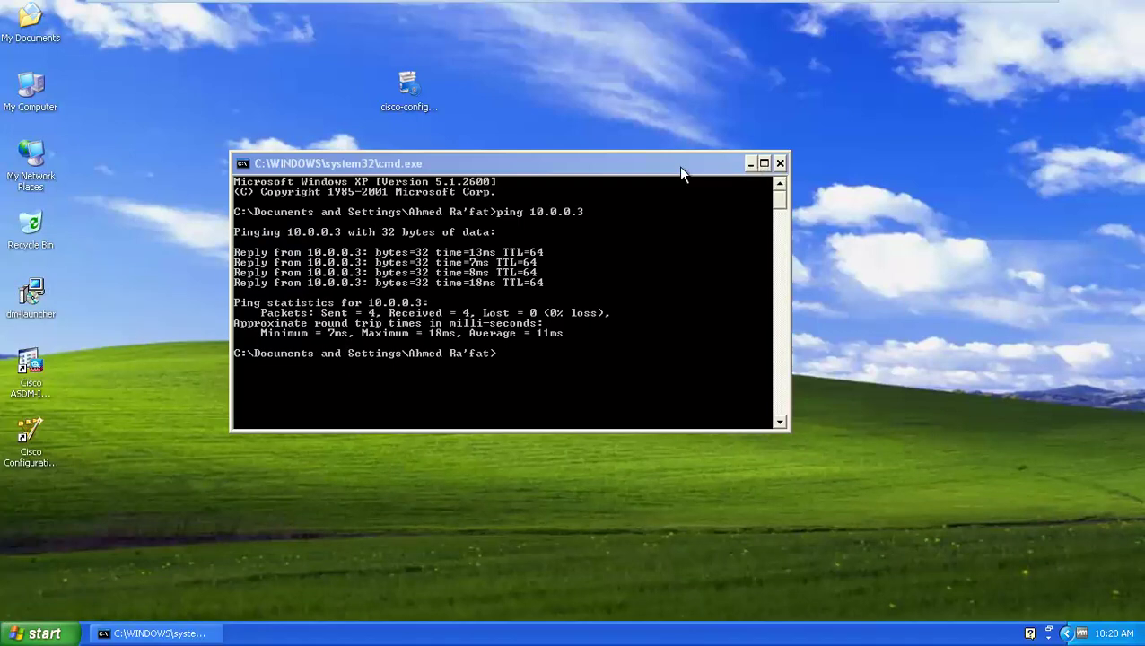
click(751, 163)
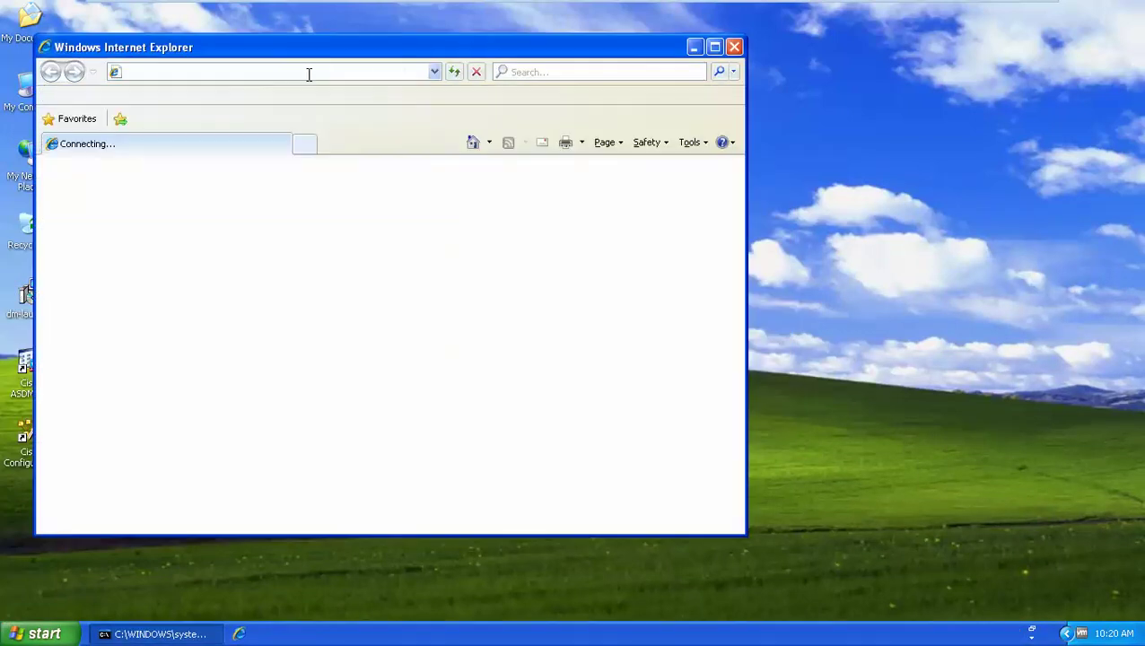
text(htt)
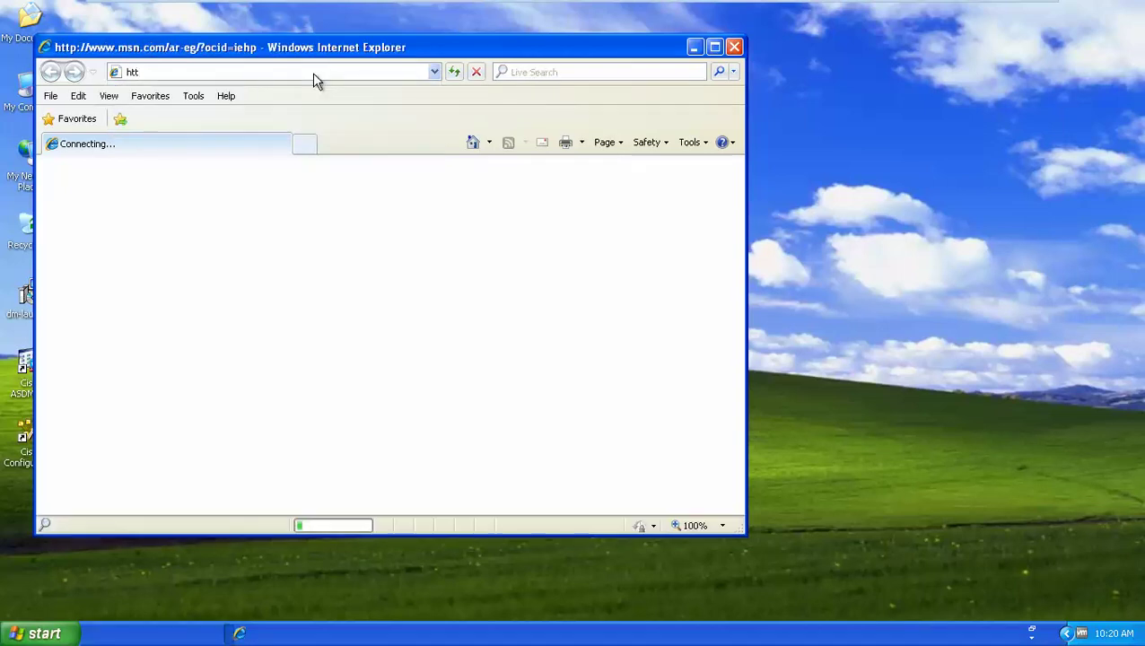
click(304, 146)
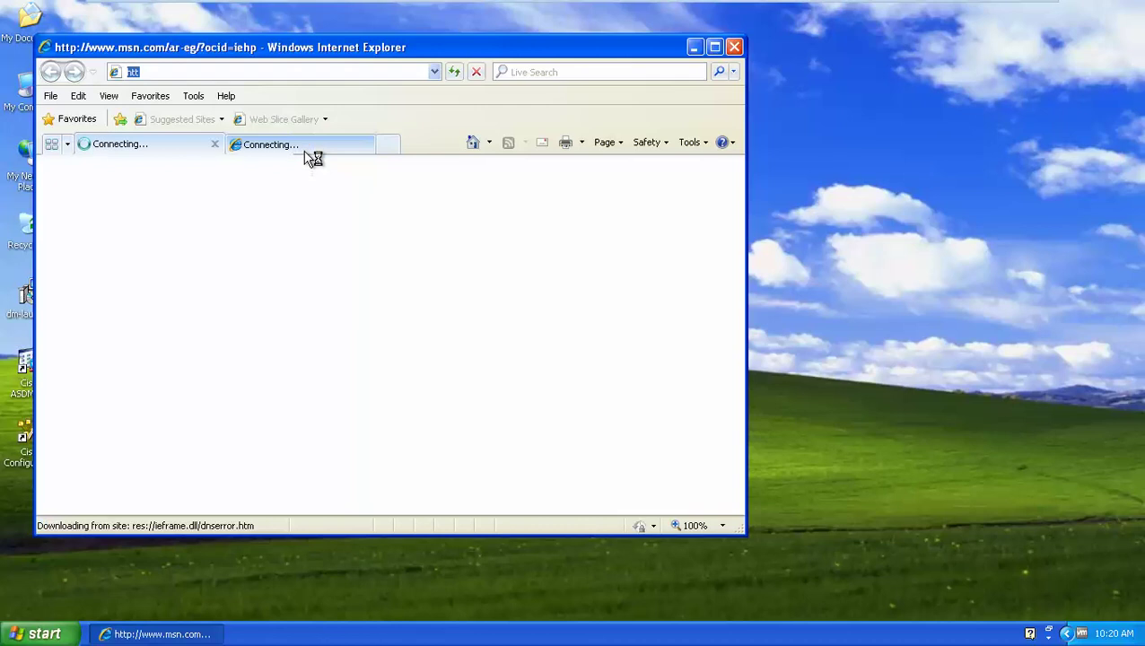
click(255, 73)
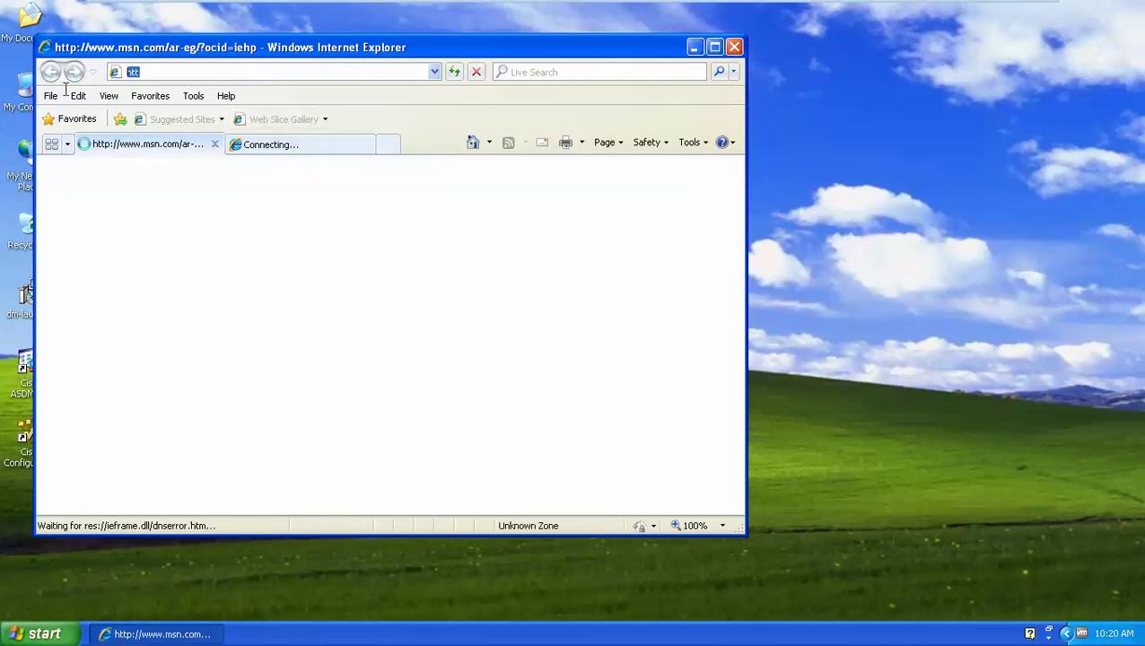
text(https)
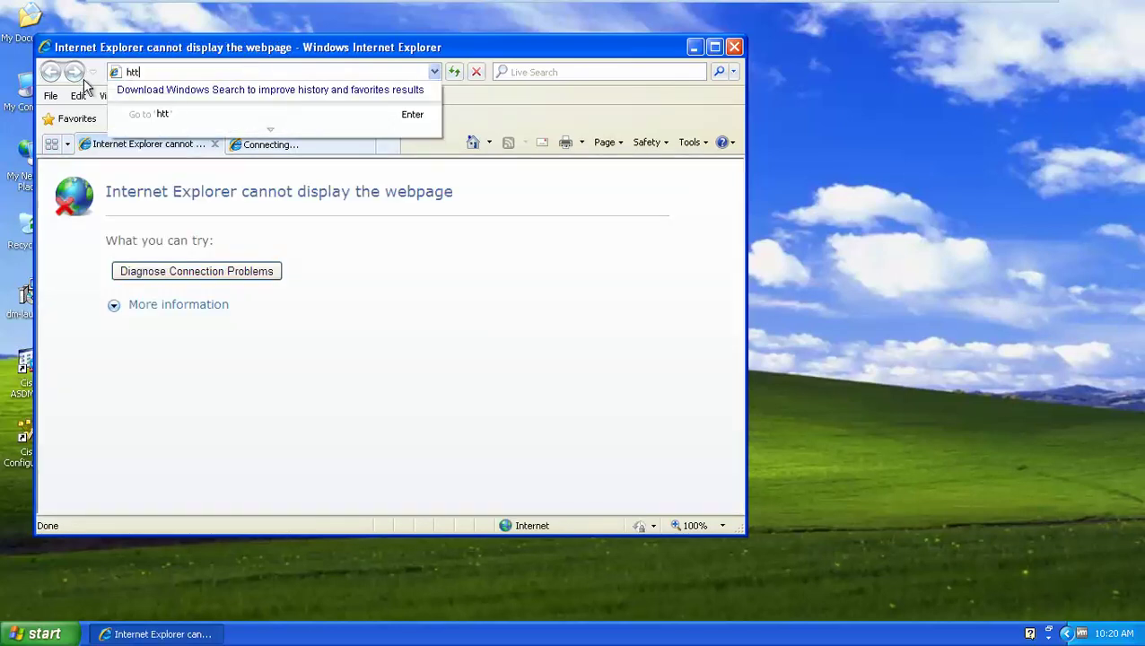
text(:)
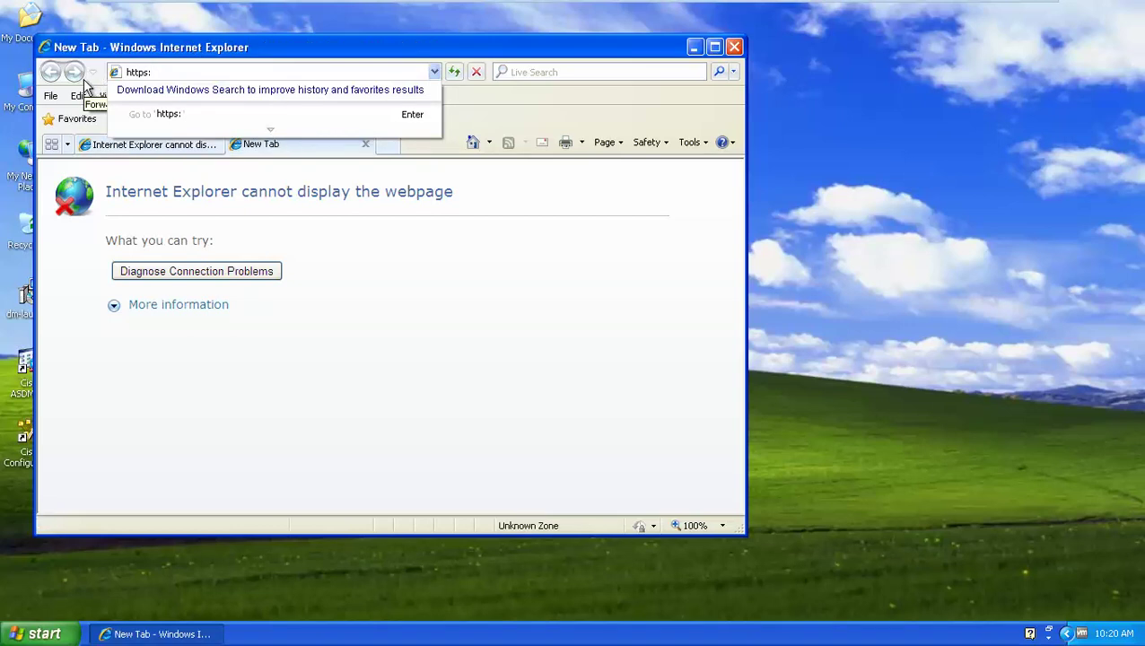
text(//)
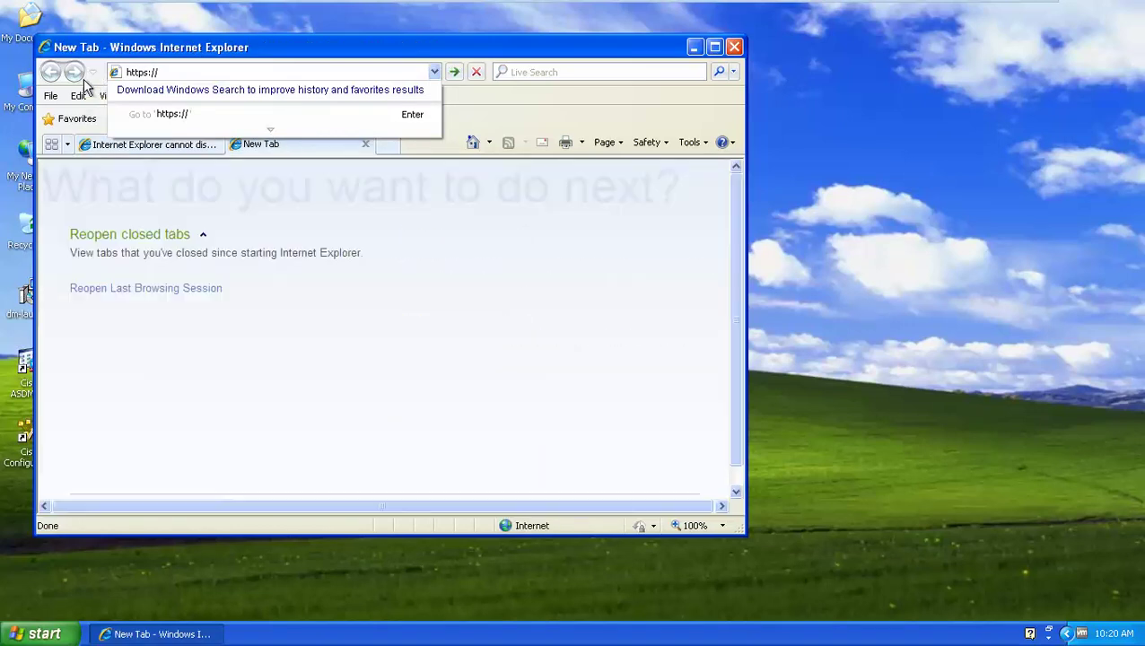
text(10.0.0.3)
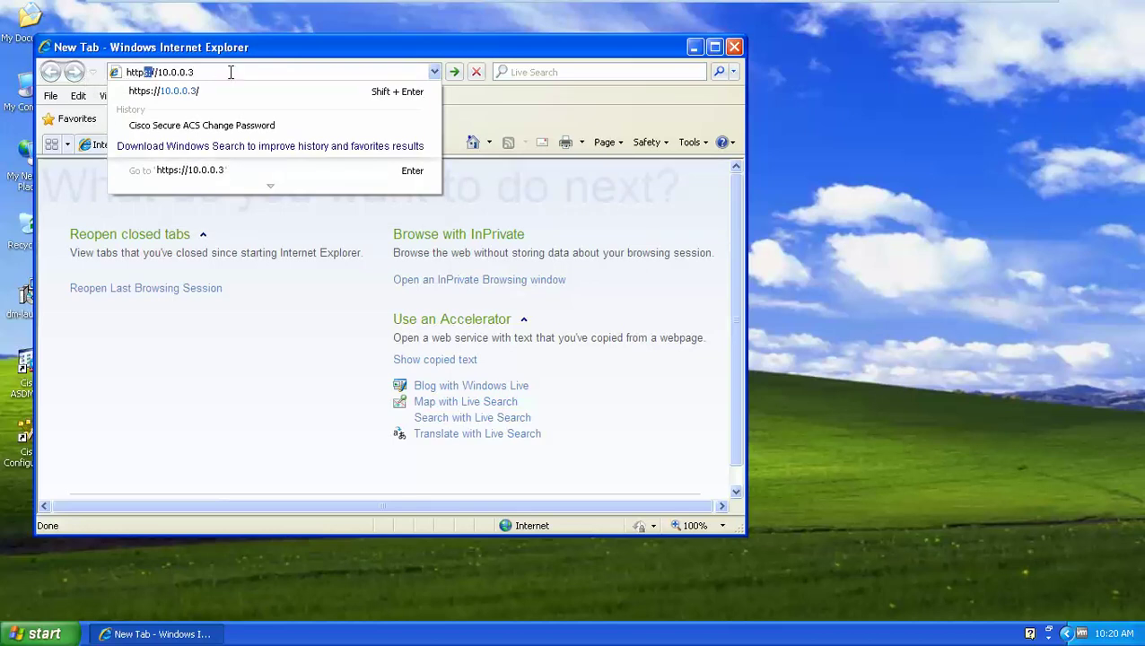
key(Return)
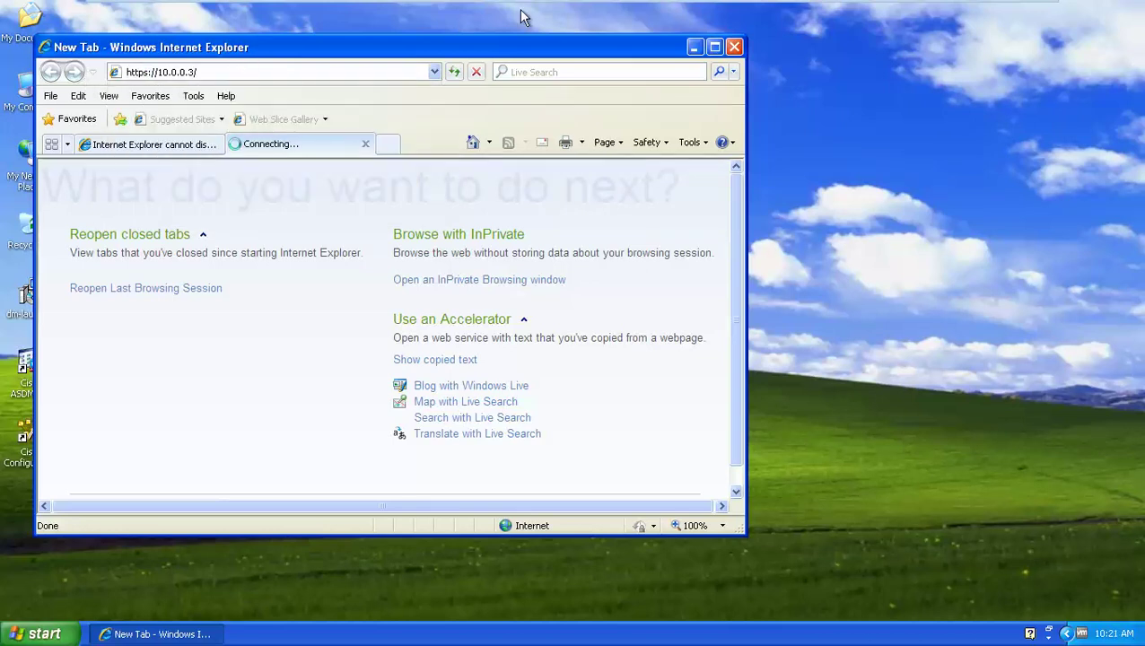
click(715, 46)
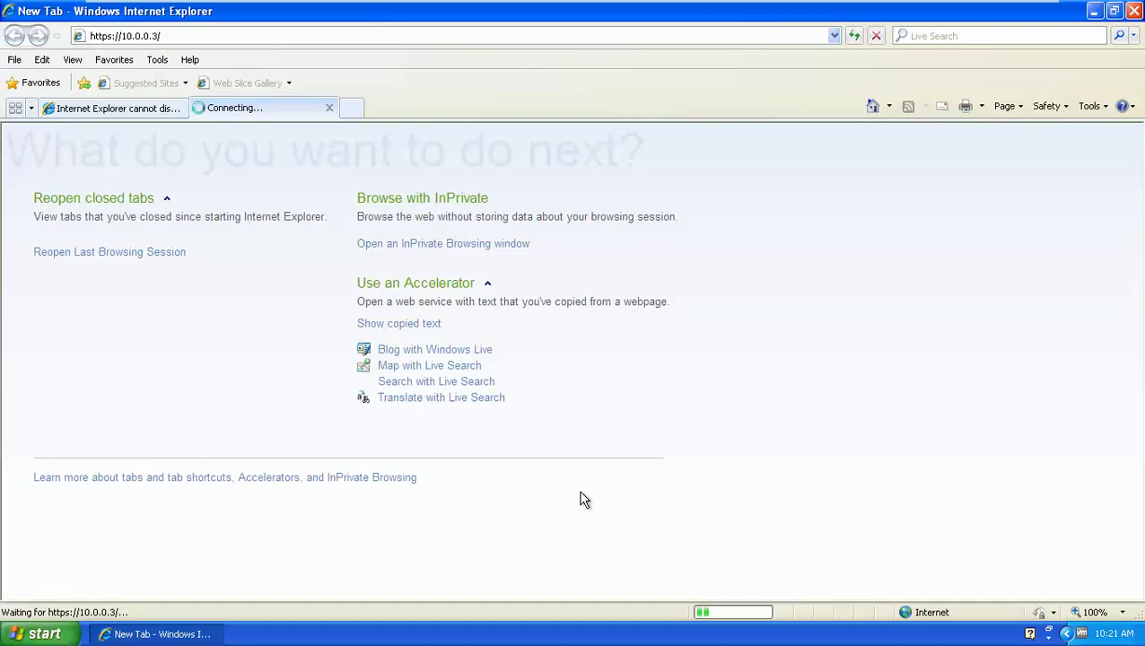
click(130, 106)
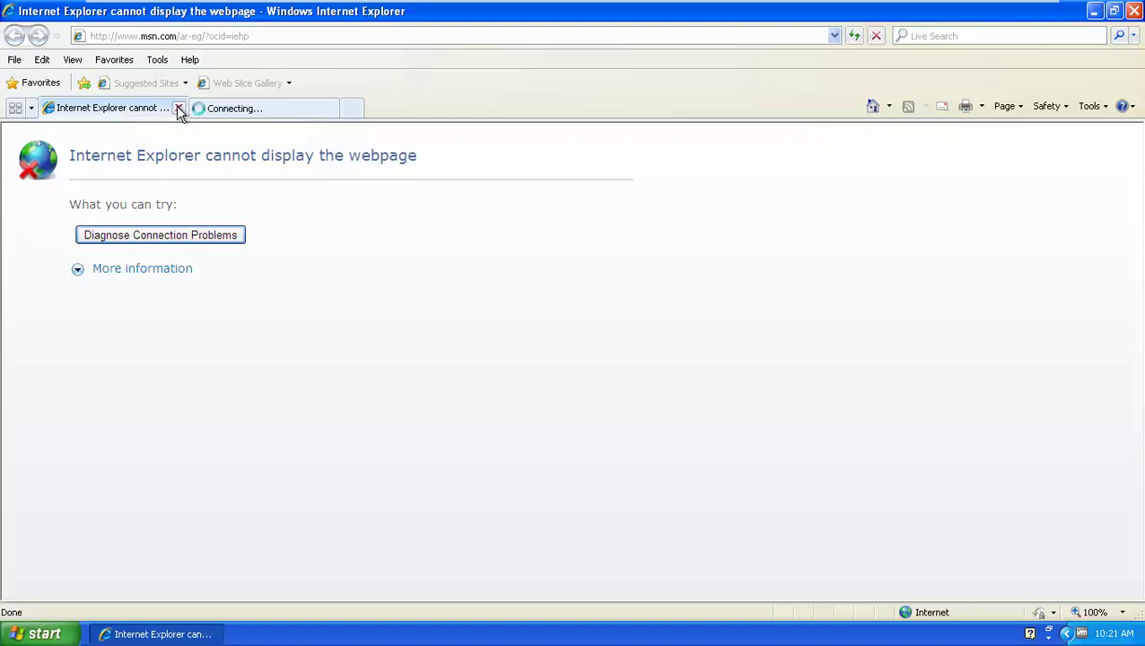
click(180, 109)
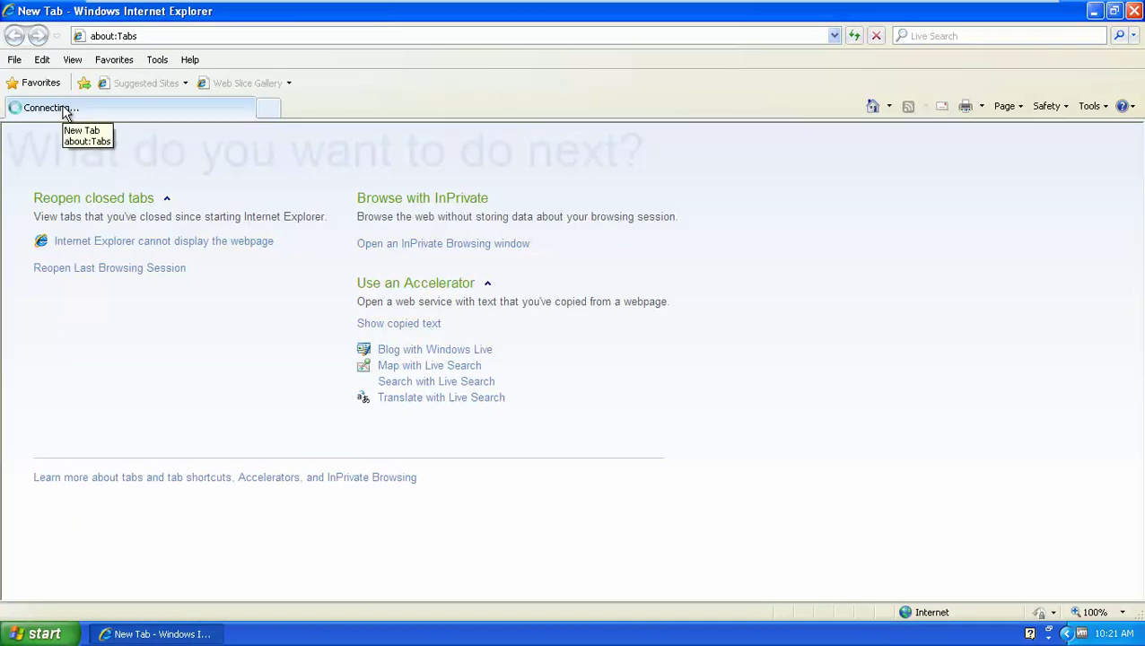
Rerun 'show application status acs' on the ACS-Server console, then return to PC-2
mouse_move(378, 16)
click(315, 15)
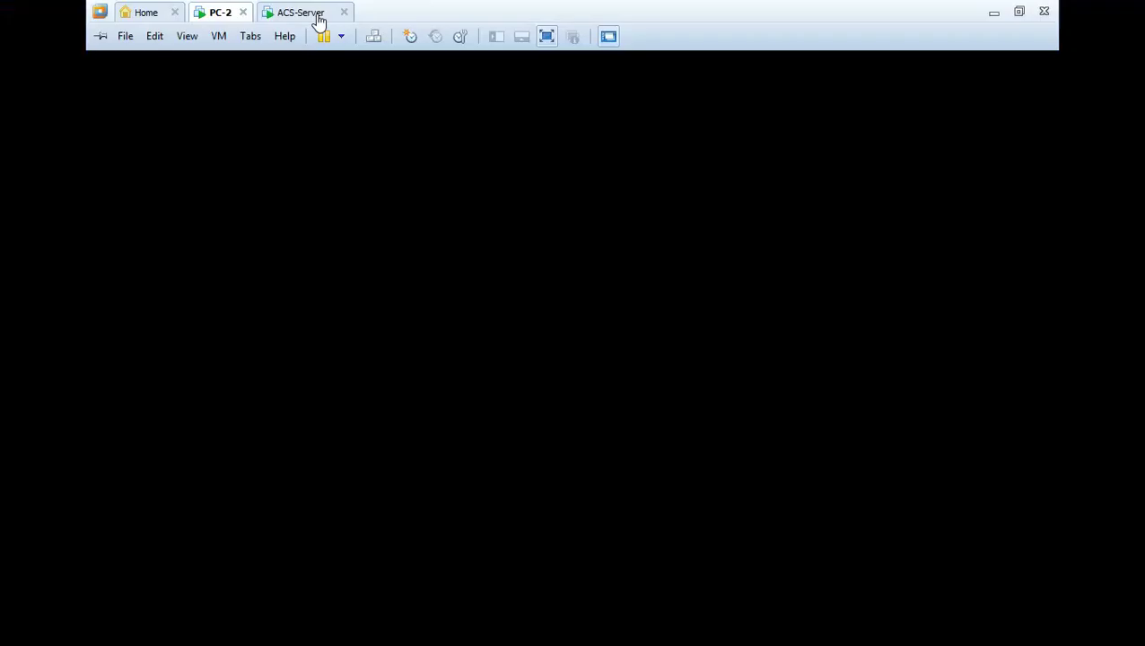
click(534, 449)
key(Up)
key(Return)
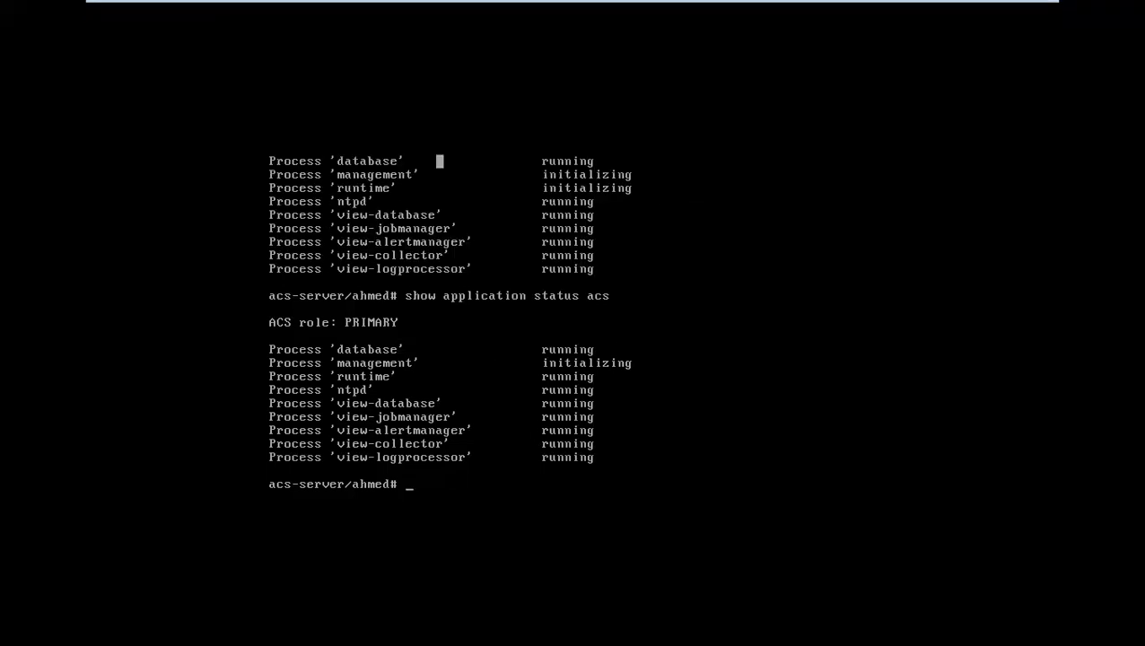
mouse_move(407, 8)
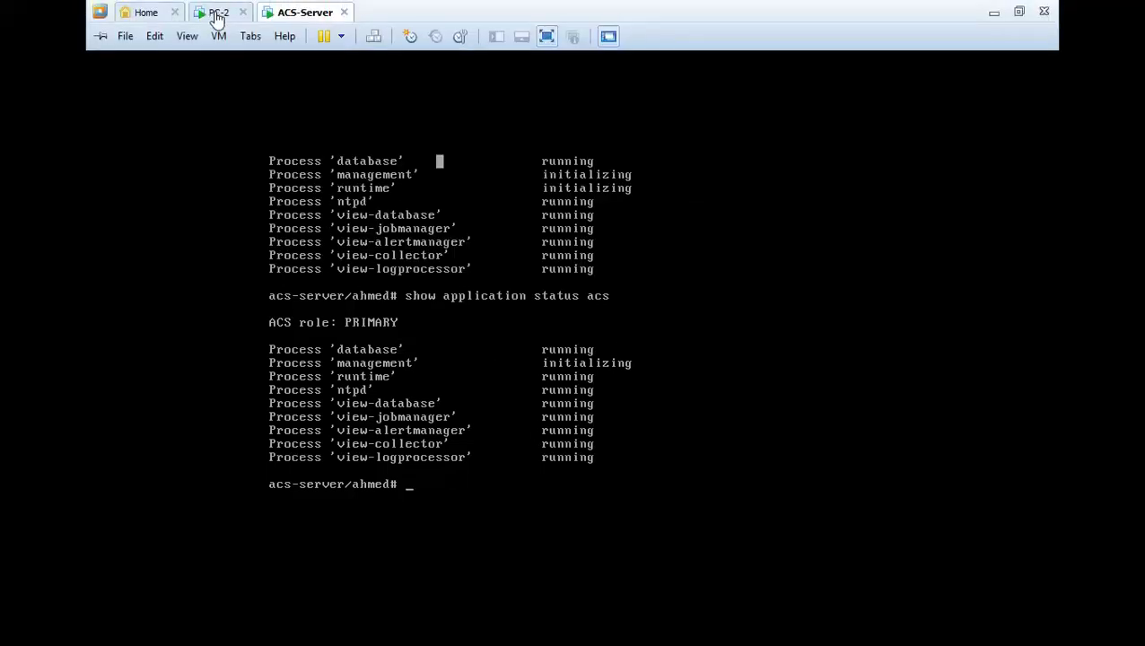
click(217, 15)
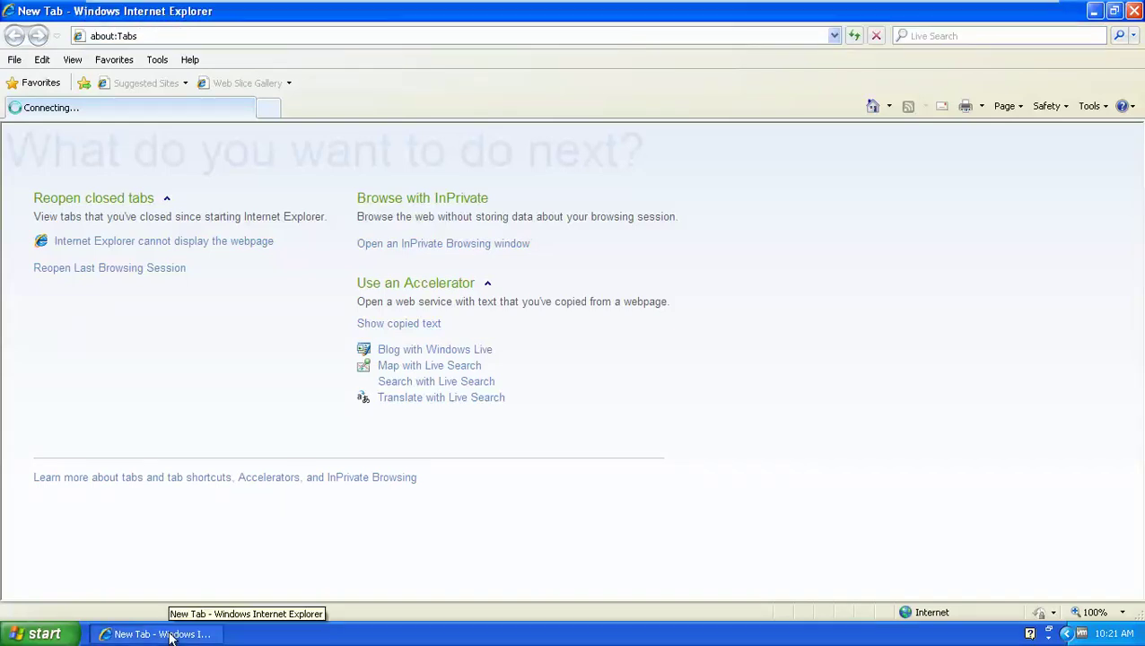
Recheck the ACS status again until management reports running, then go back to PC-2
mouse_move(494, 7)
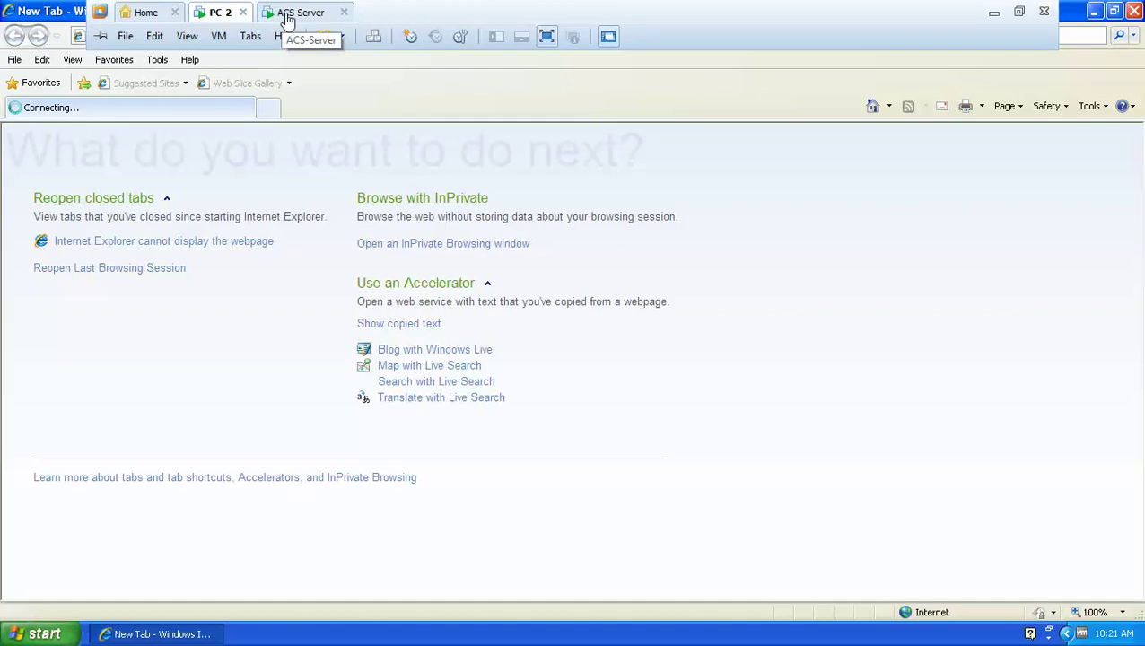
click(310, 13)
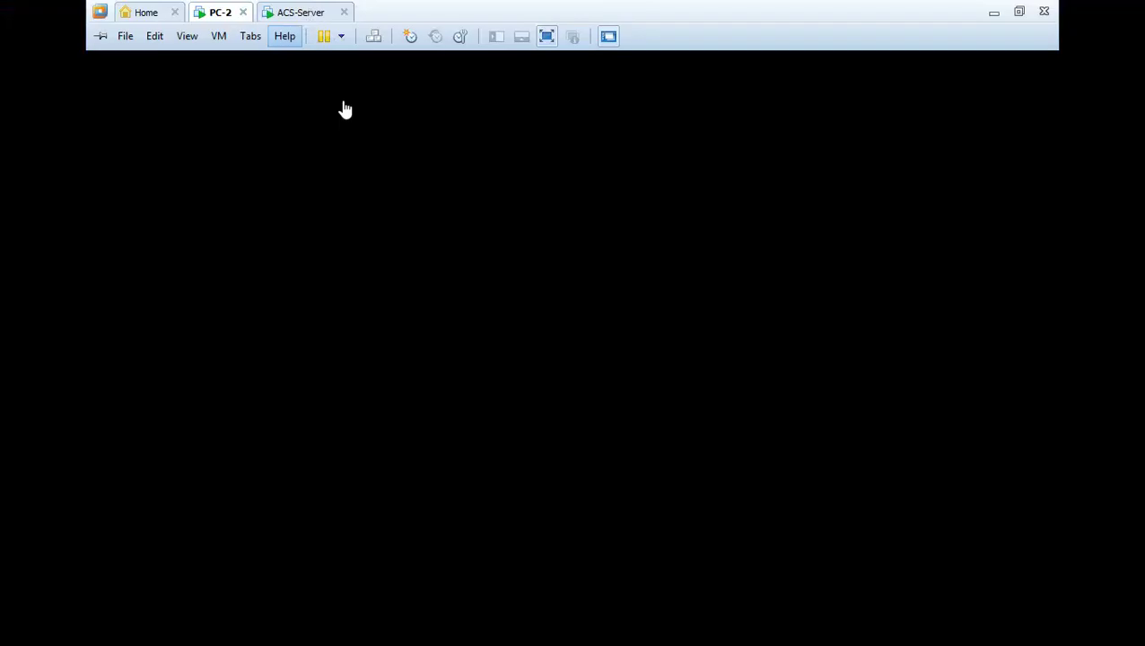
click(549, 455)
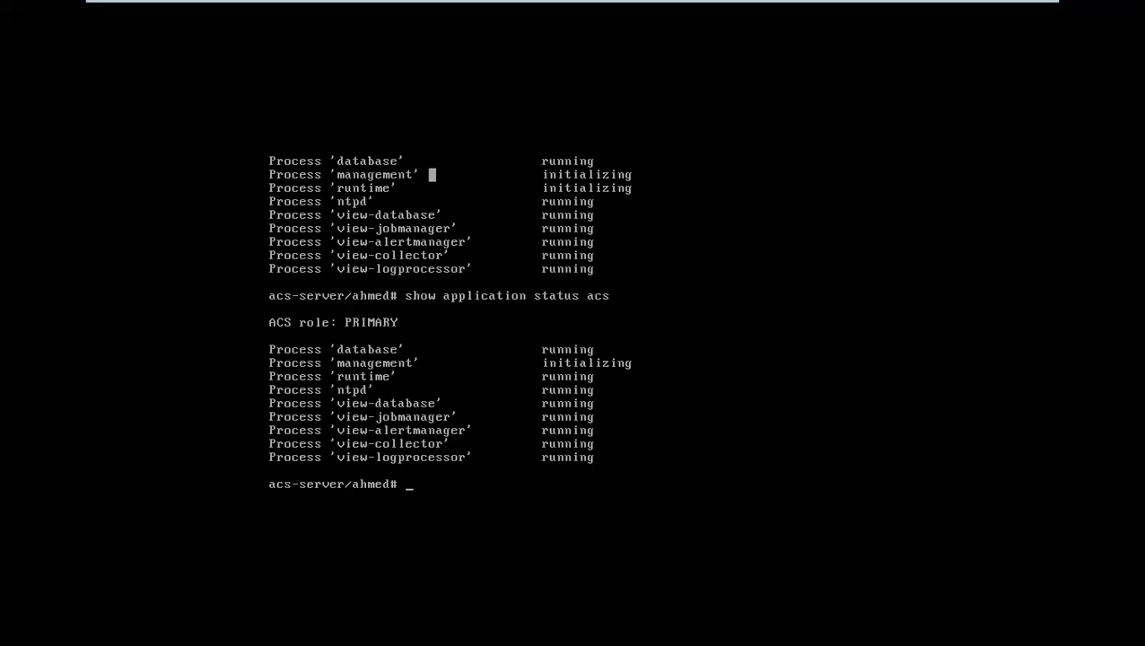
key(Up)
key(Return)
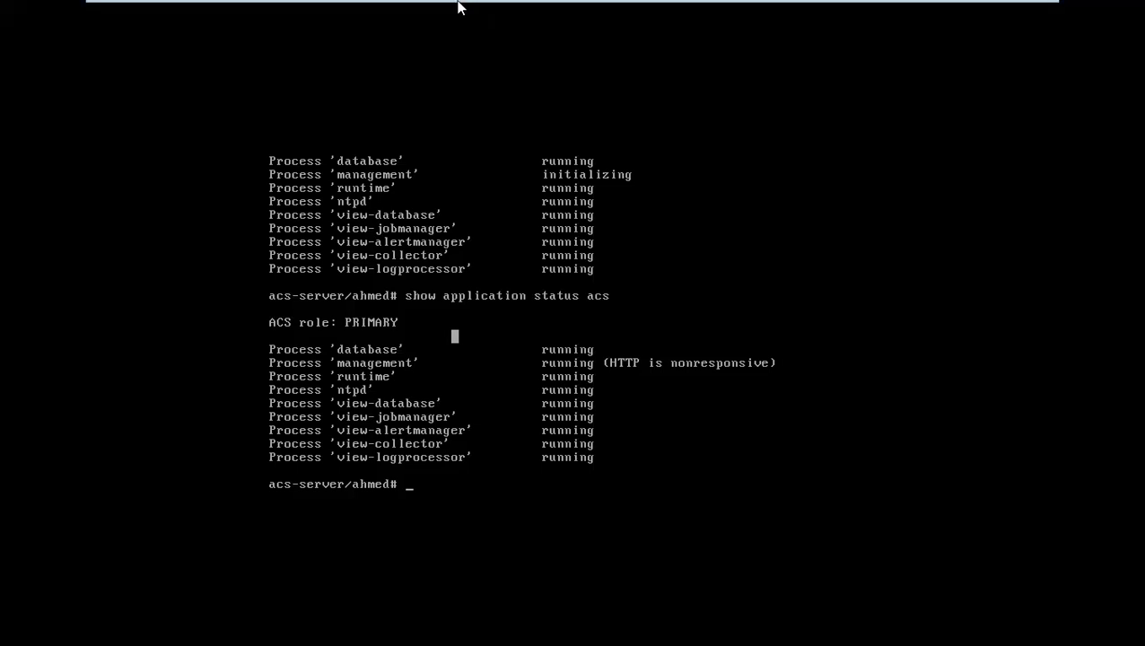
mouse_move(461, 5)
click(210, 12)
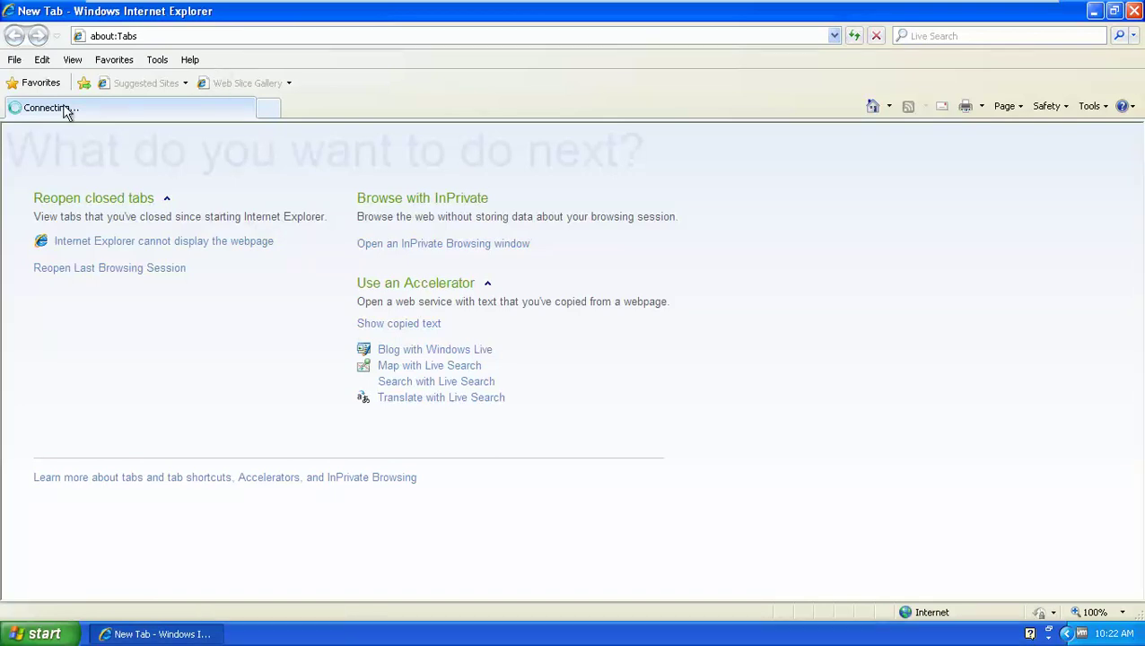
click(138, 36)
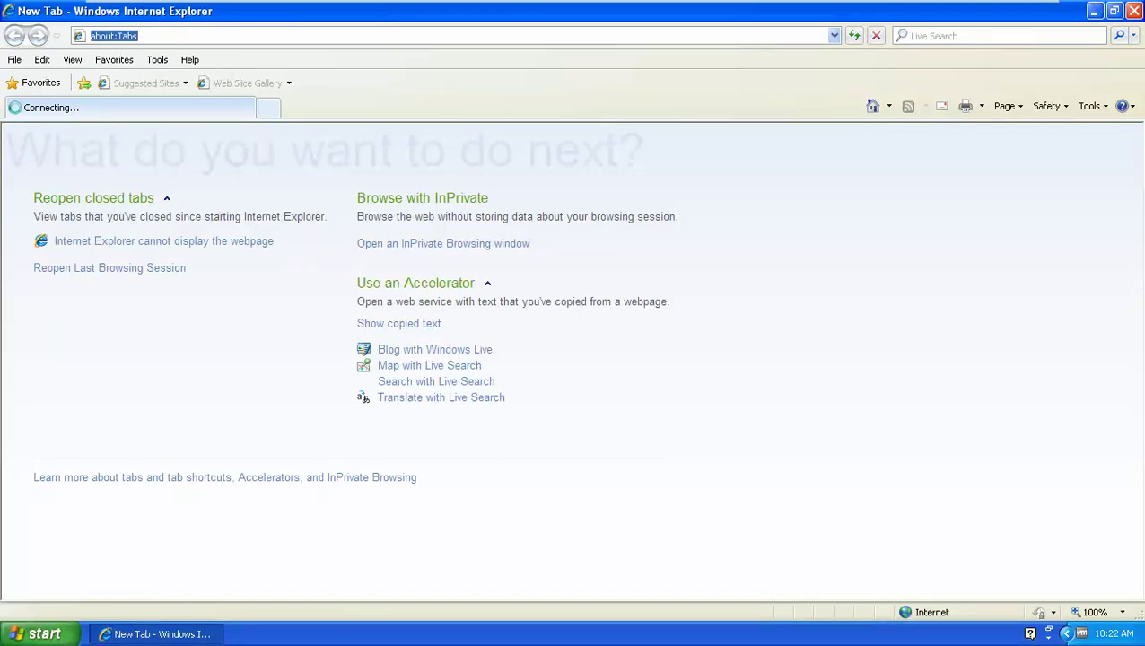
text(htt)
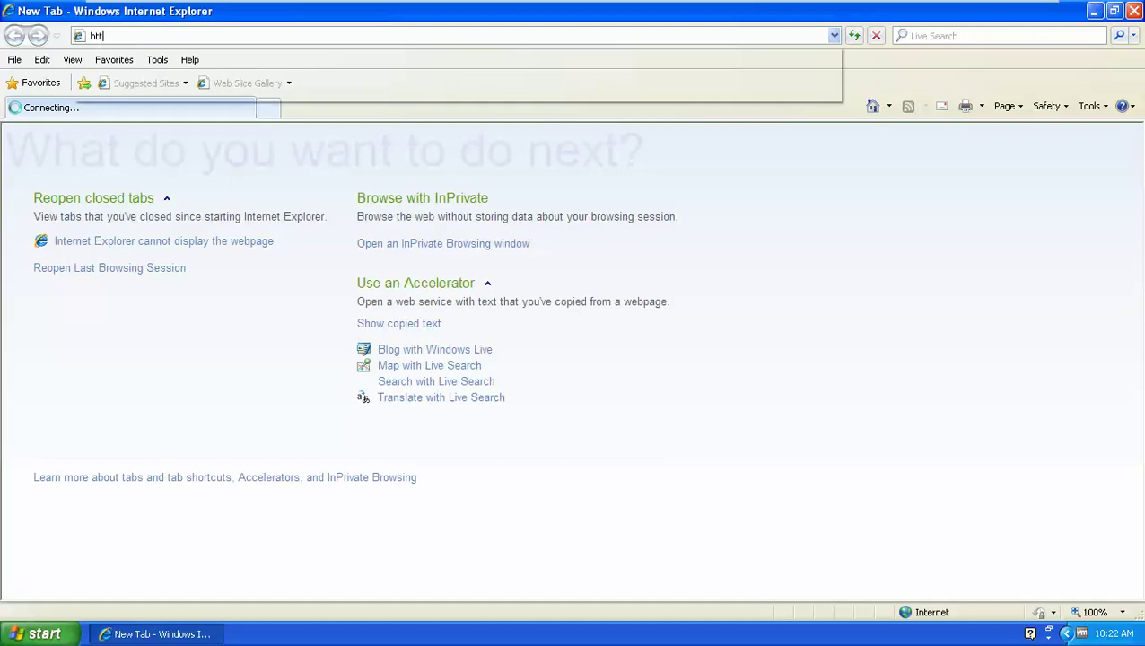
text(p)
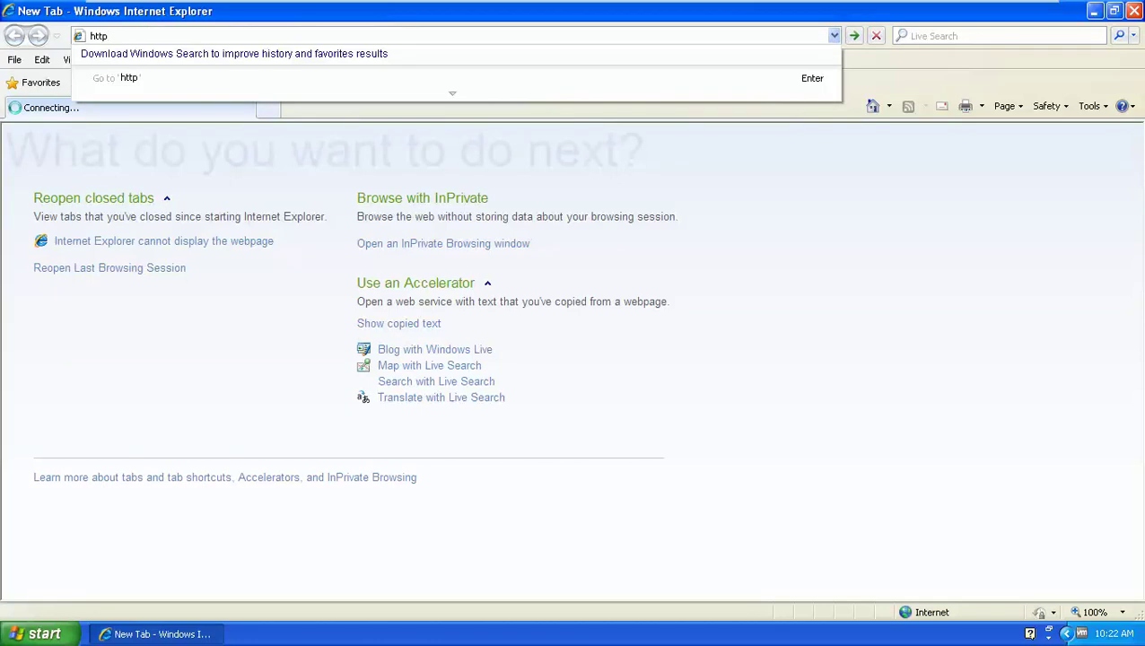
text(s://10)
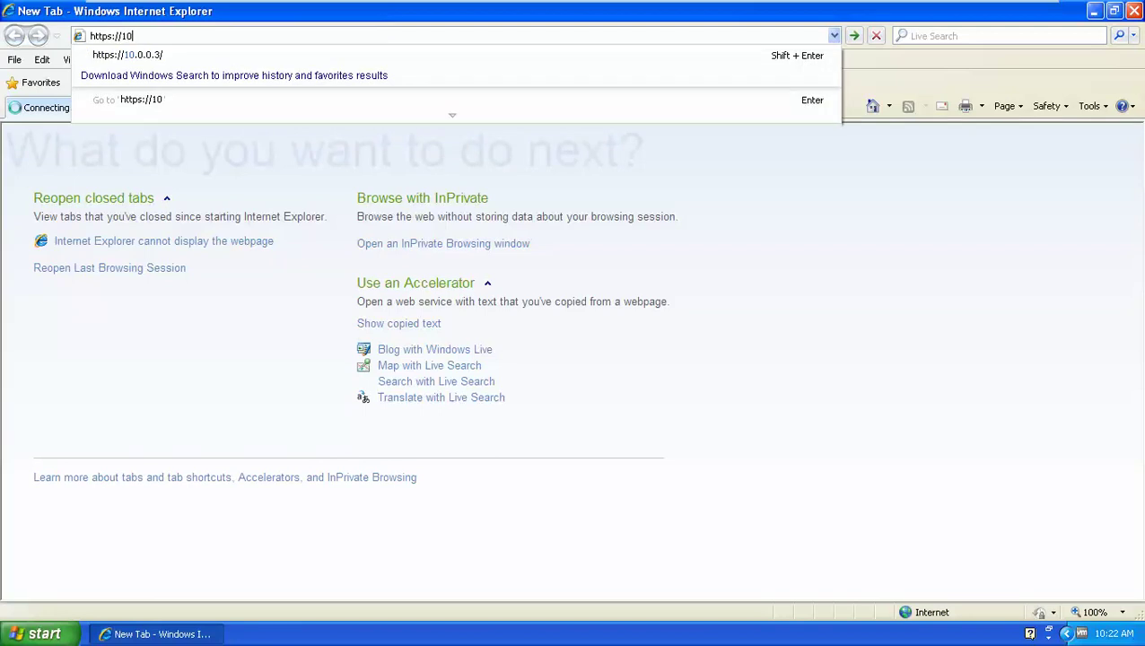
click(154, 63)
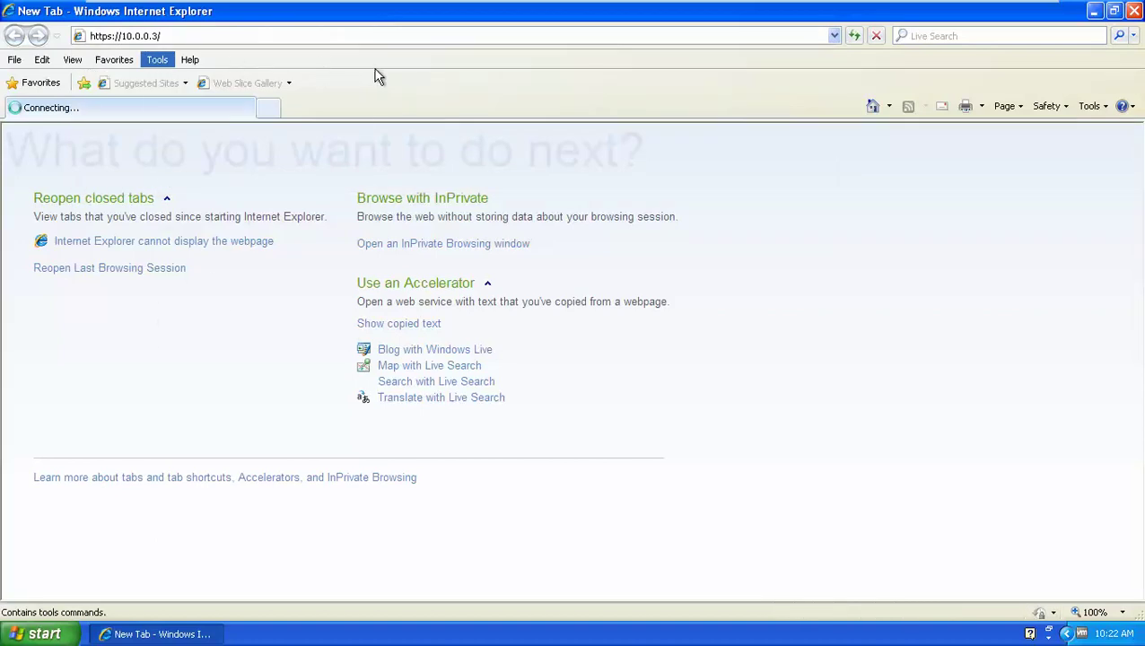
click(438, 72)
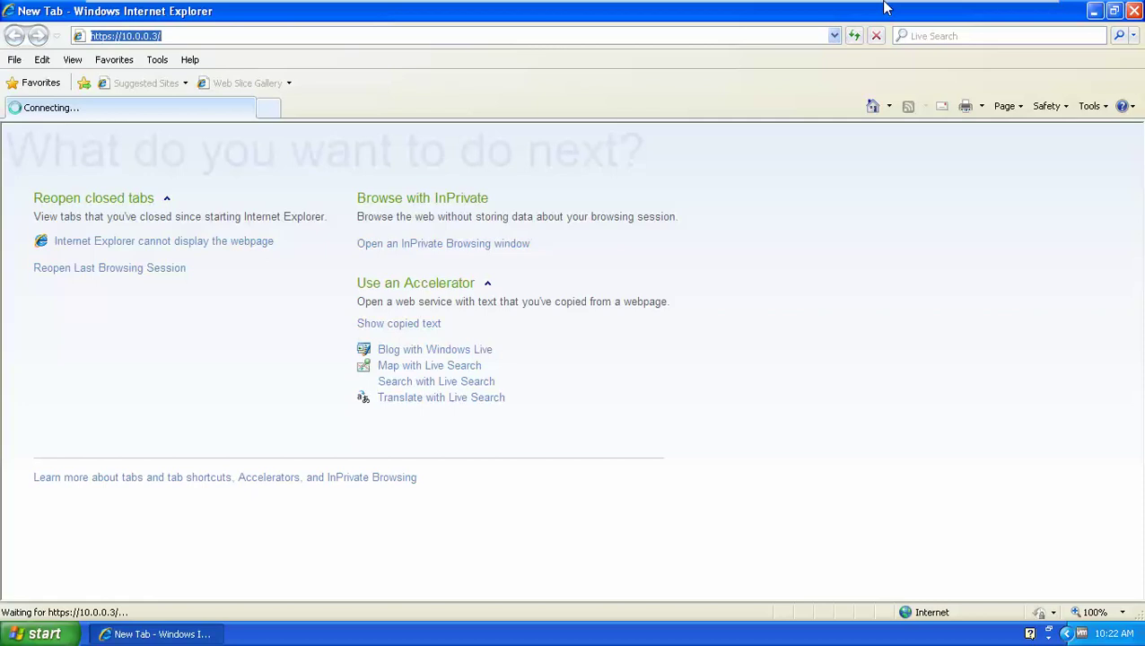
Toggle VMware full screen off and back on, then close Internet Explorer
mouse_move(902, 7)
click(1017, 16)
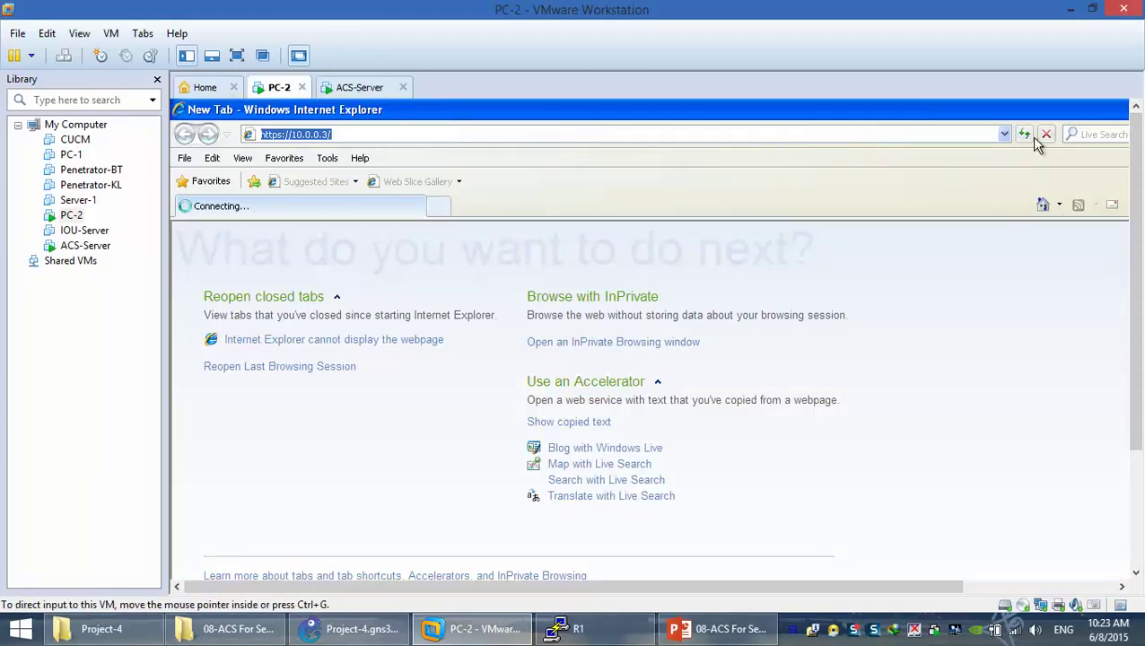
click(238, 55)
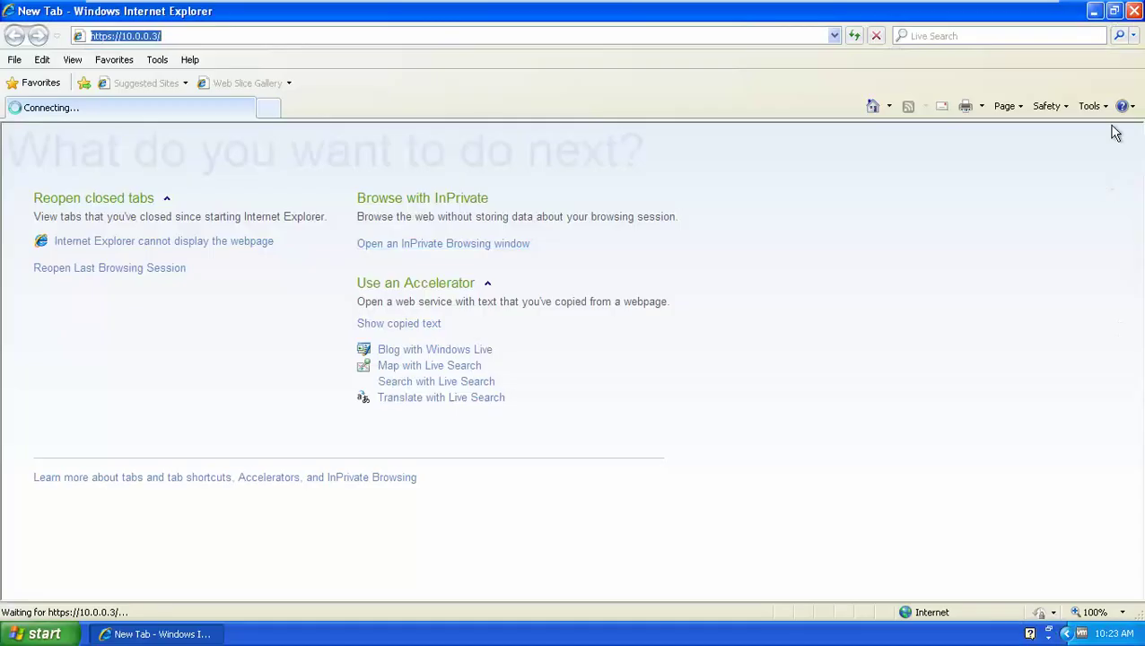
click(1133, 11)
Restart the ACS-Server guest through the tab's Power menu
mouse_move(482, 8)
click(280, 12)
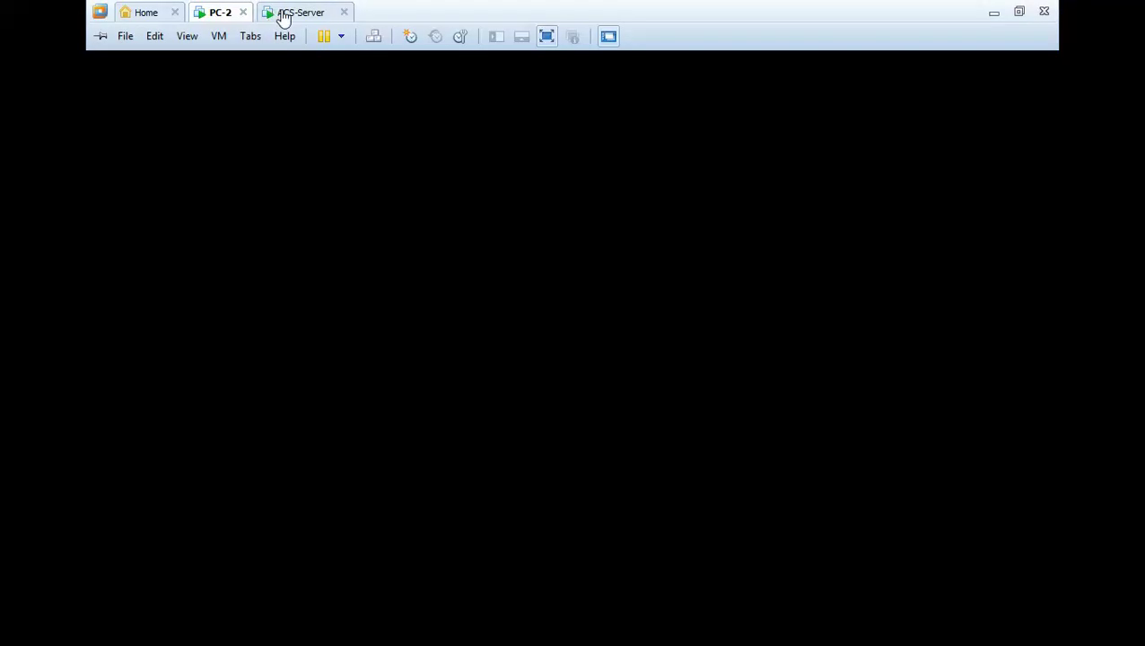
right_click(288, 15)
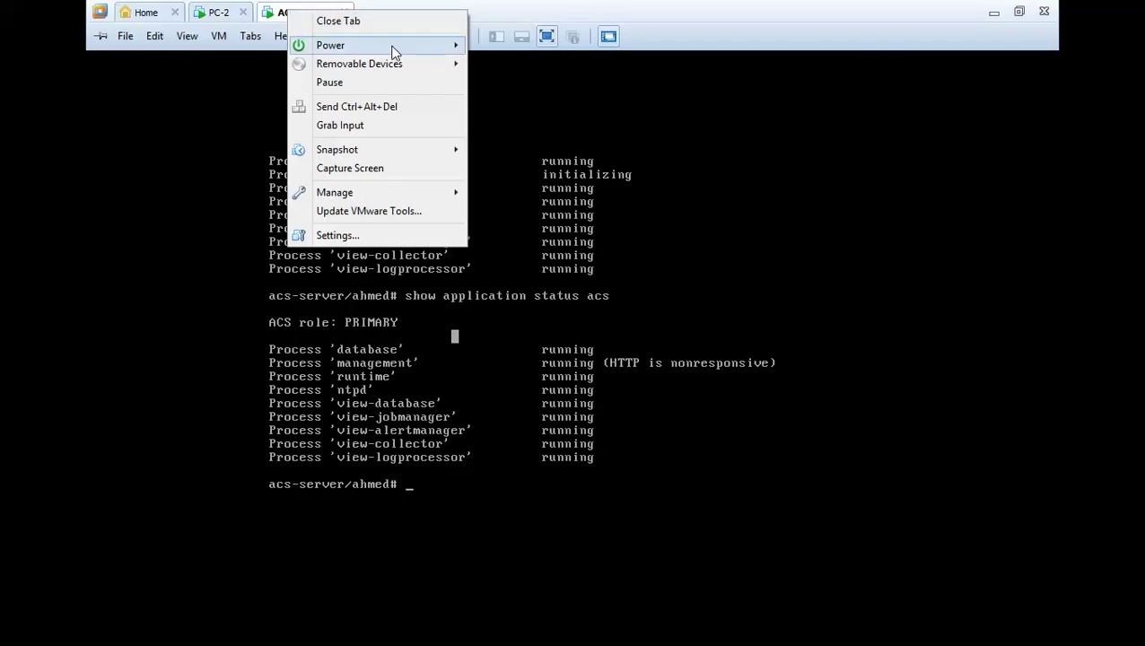
mouse_move(381, 45)
click(545, 106)
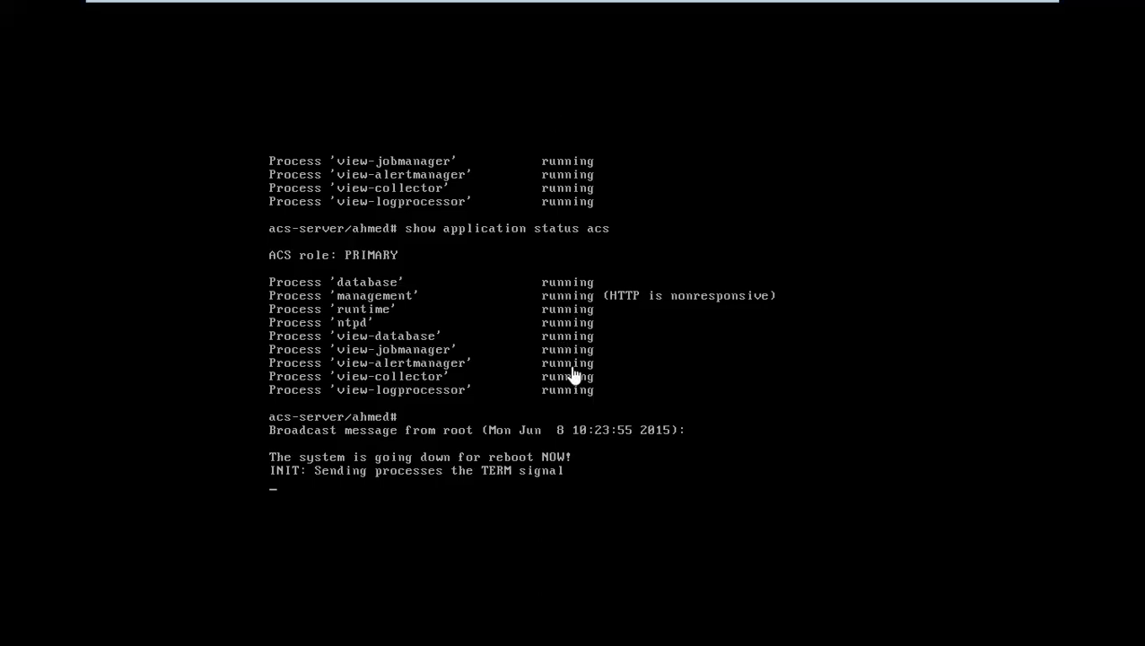
Leave full screen, rerun the ACS status check, and switch to the PC-2 machine
mouse_move(857, 3)
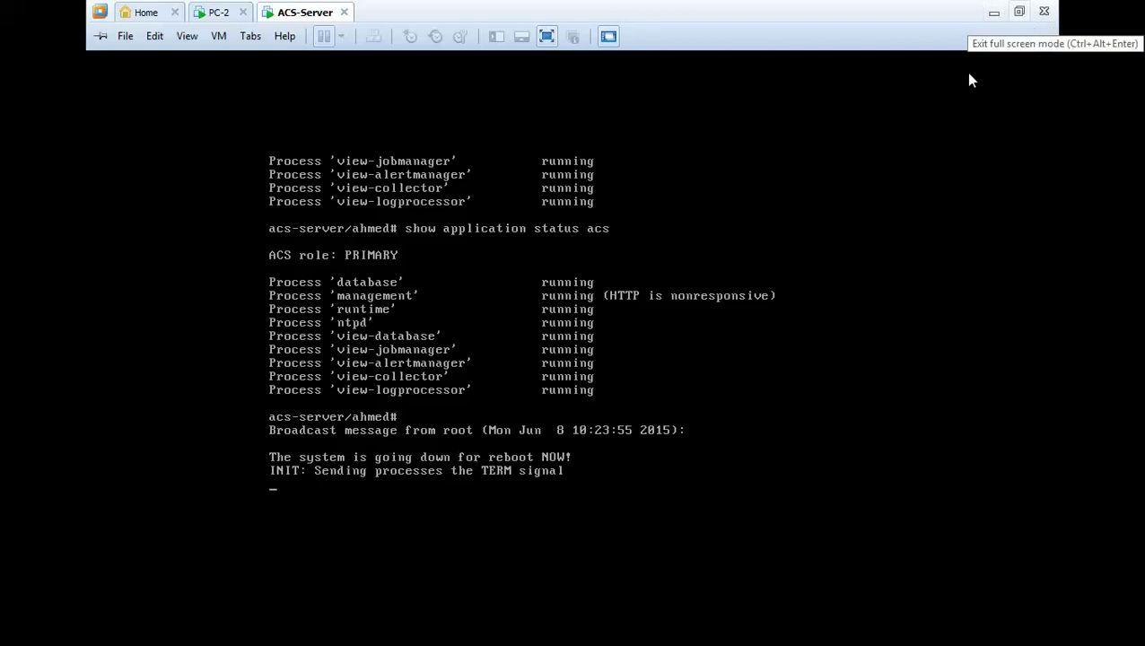
click(1022, 15)
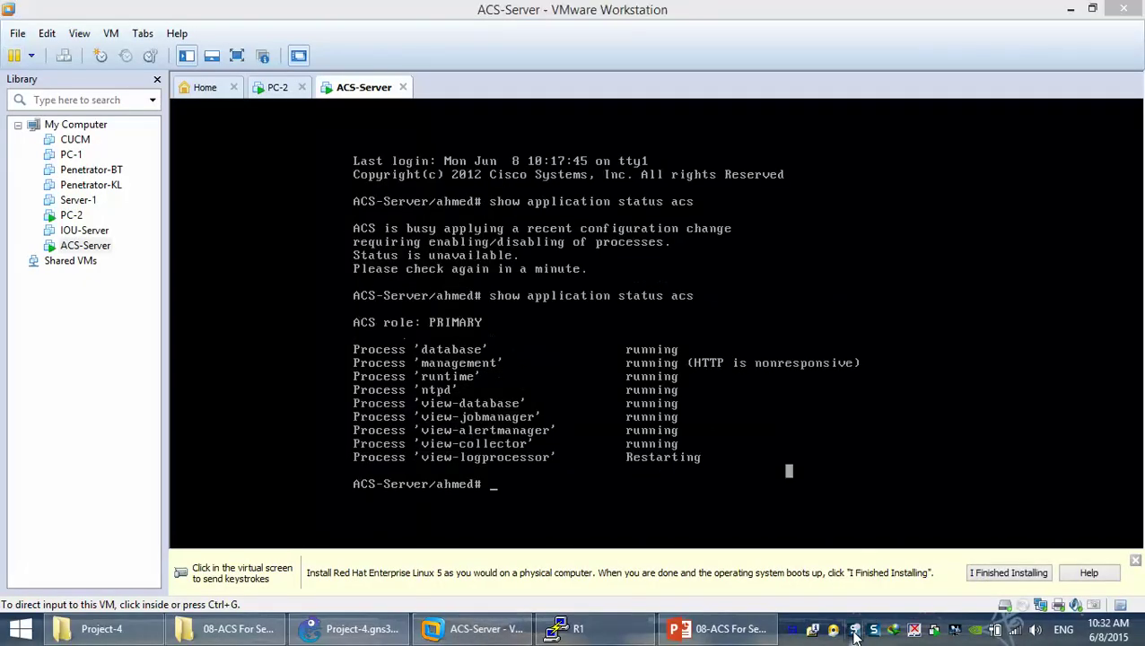
click(592, 491)
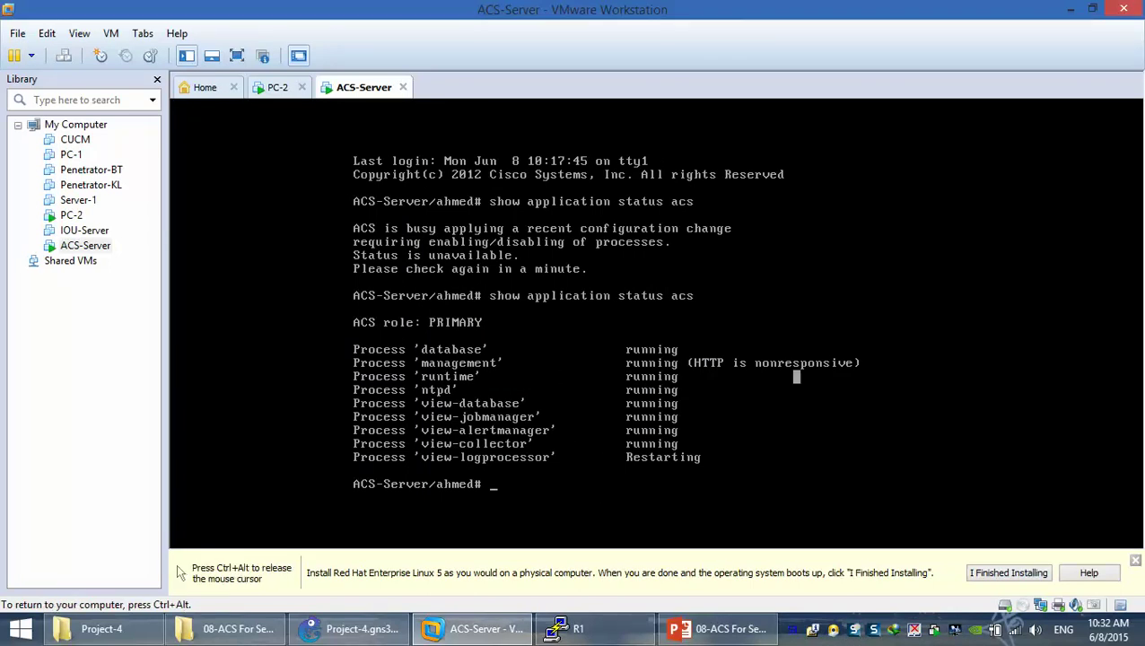
key(Up)
key(Return)
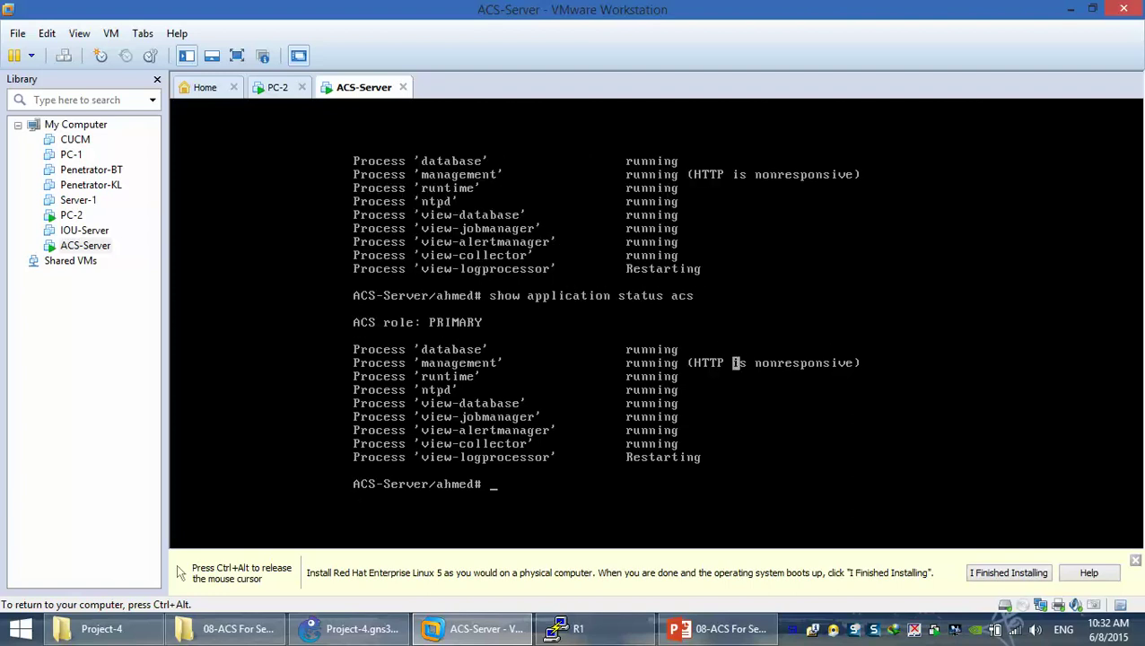
key(ctrl+alt)
click(280, 88)
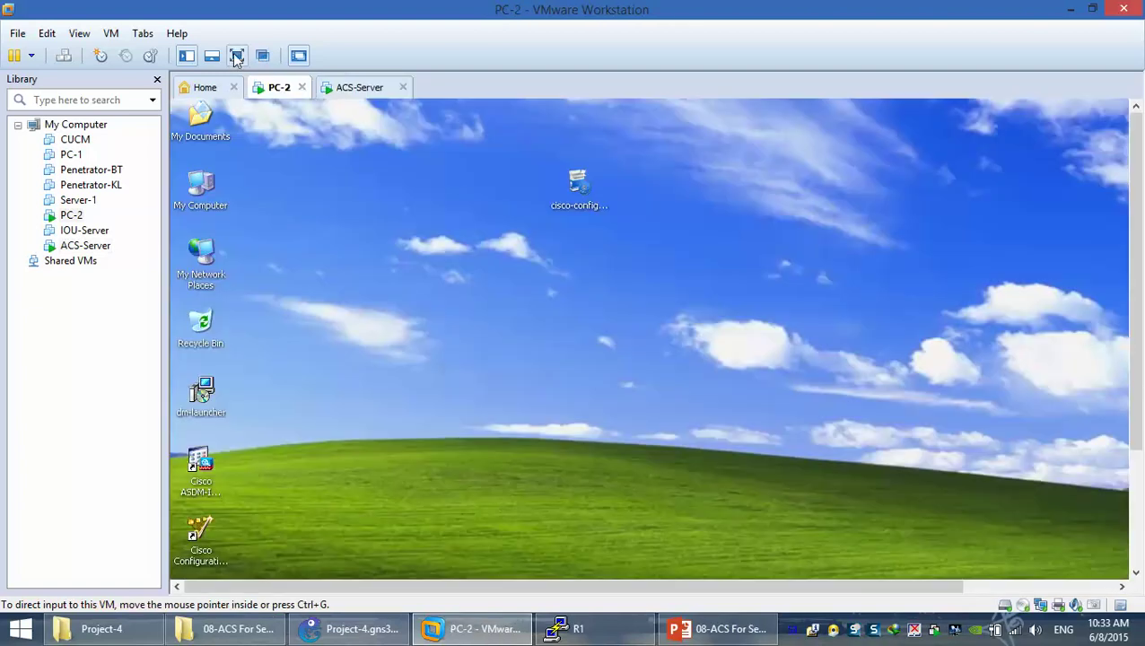
click(237, 55)
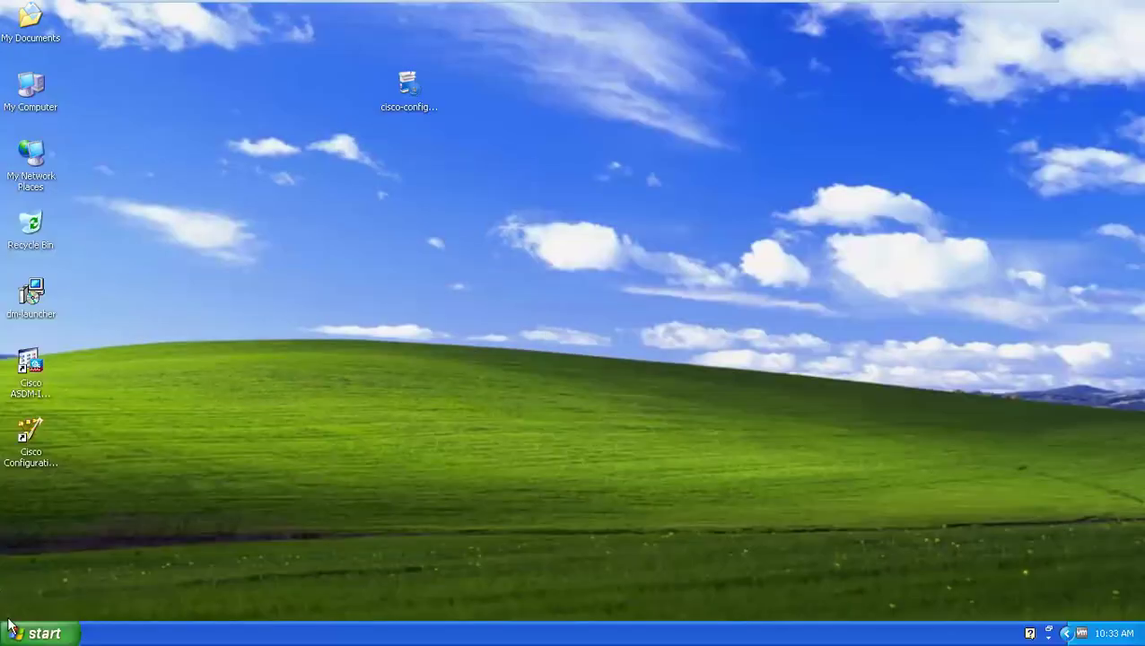
click(30, 633)
click(114, 294)
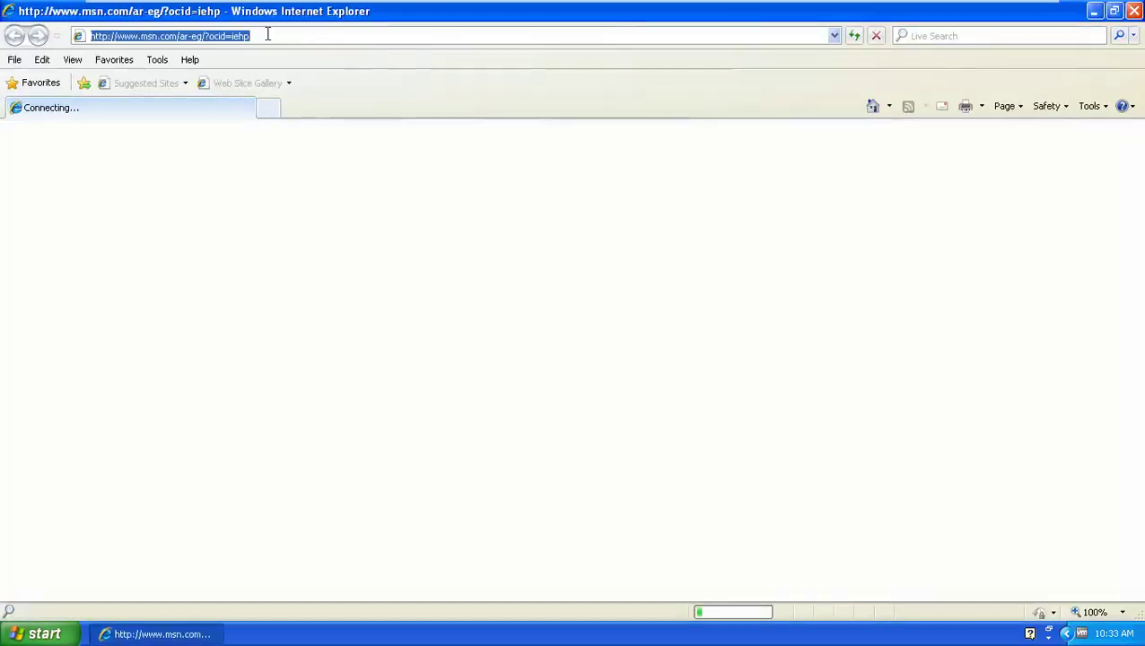
text(https:)
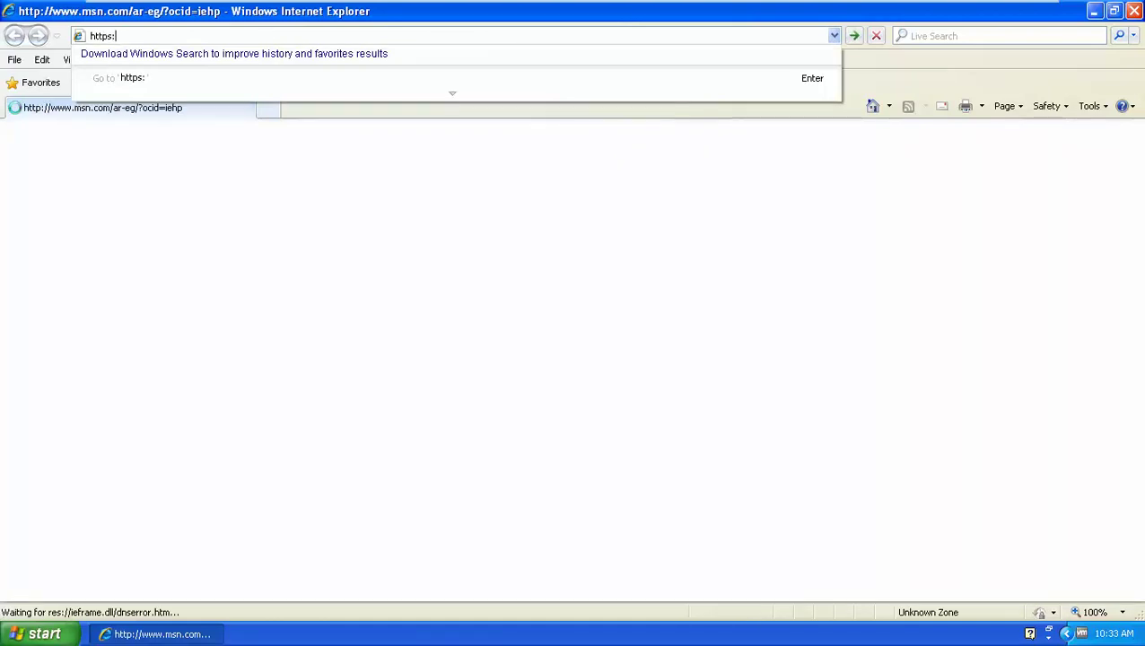
text(//10.0.0.3)
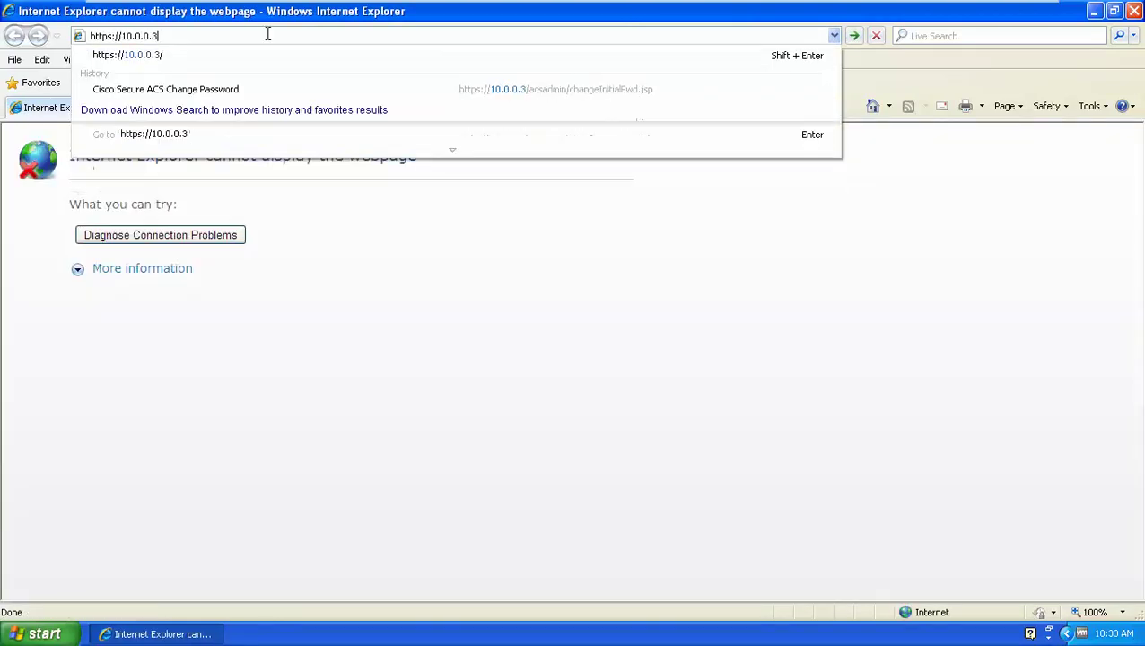
key(Return)
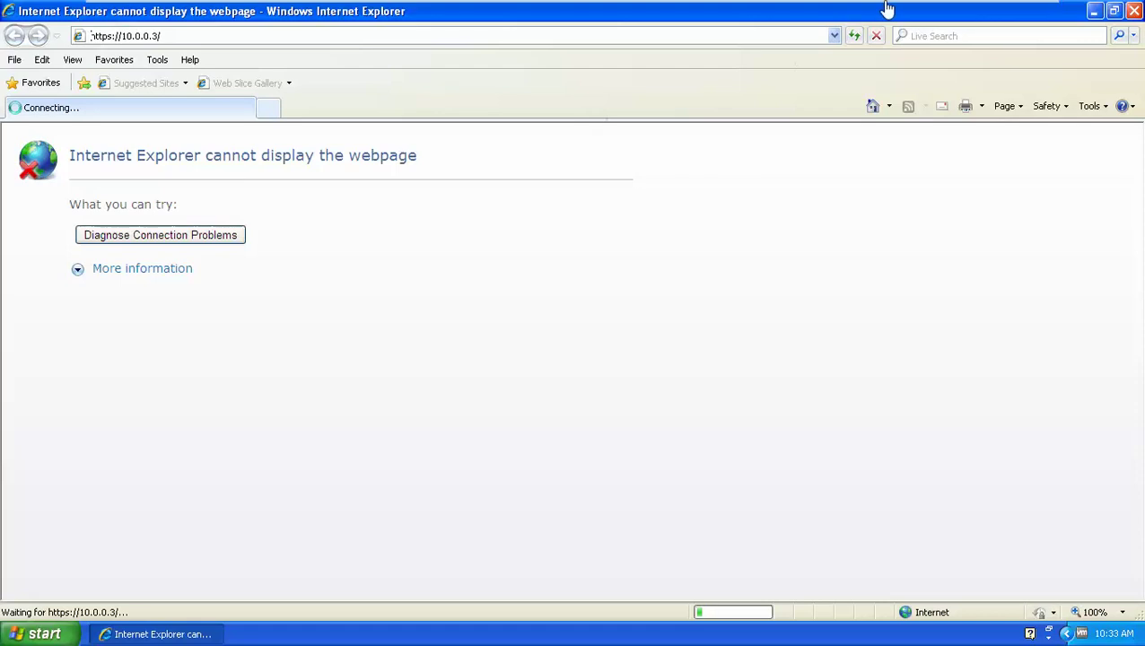
Continue past the certificate warning and launch the ACS 5.4 web interface
mouse_move(884, 7)
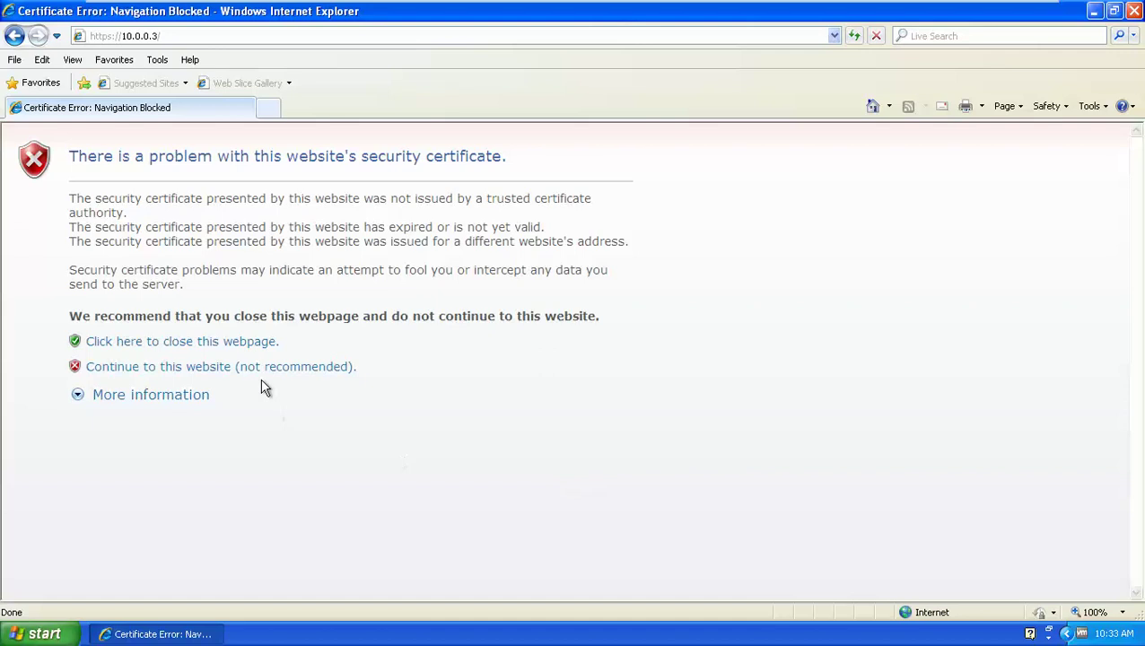
click(266, 368)
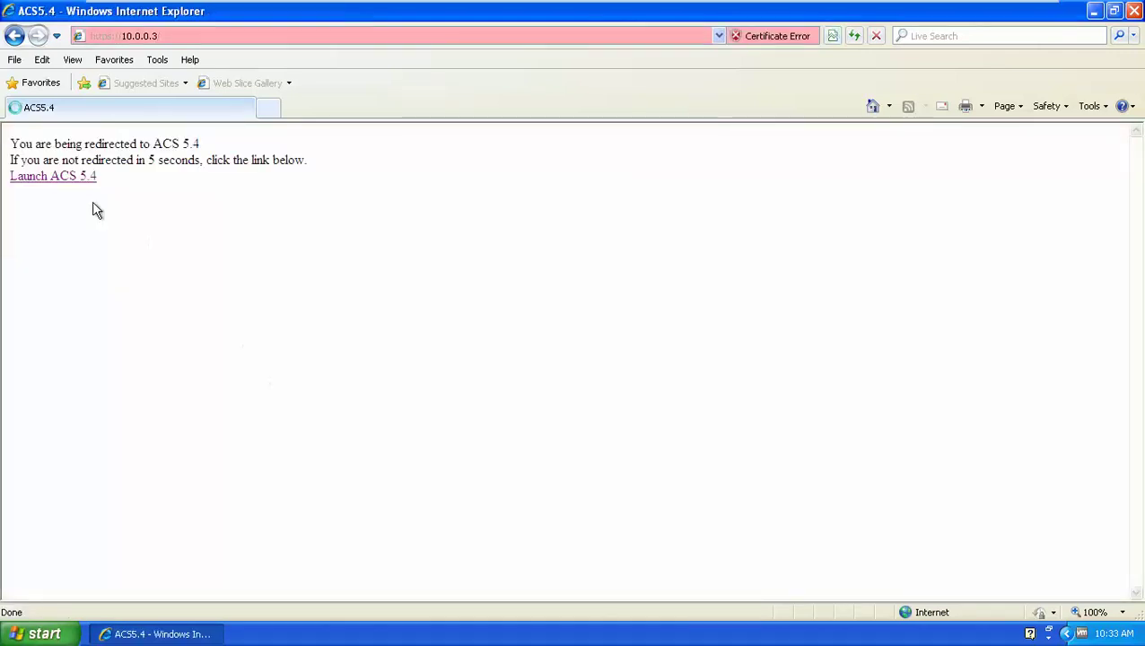
click(68, 178)
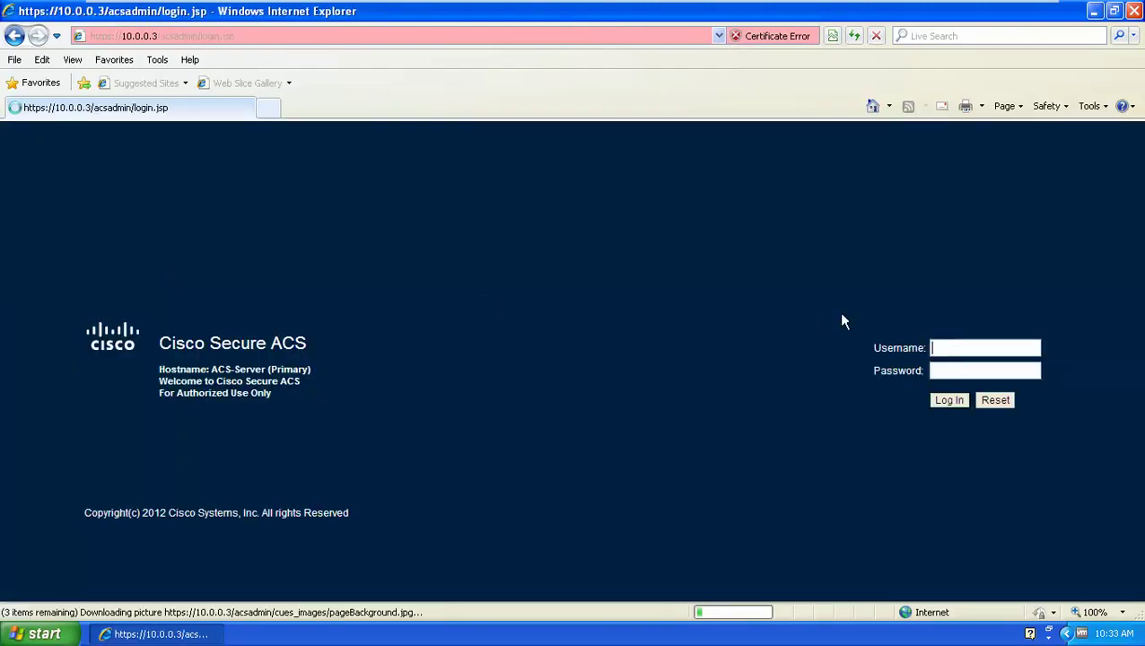
Log in to Cisco Secure ACS with the default administrator username and password
click(961, 348)
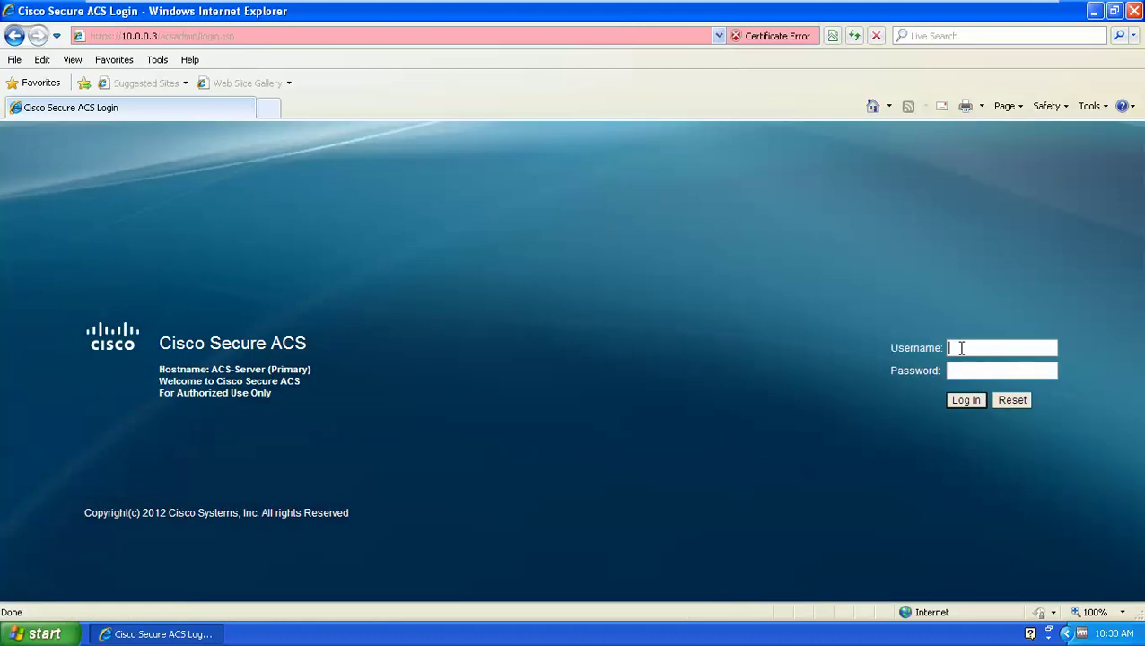
text(ACSadmin)
text((default)
key(BackSpace)
key(BackSpace)
key(BackSpace)
key(BackSpace)
key(BackSpace)
key(BackSpace)
key(BackSpace)
key(BackSpace)
key(BackSpace)
key(Tab)
text(default)
click(965, 398)
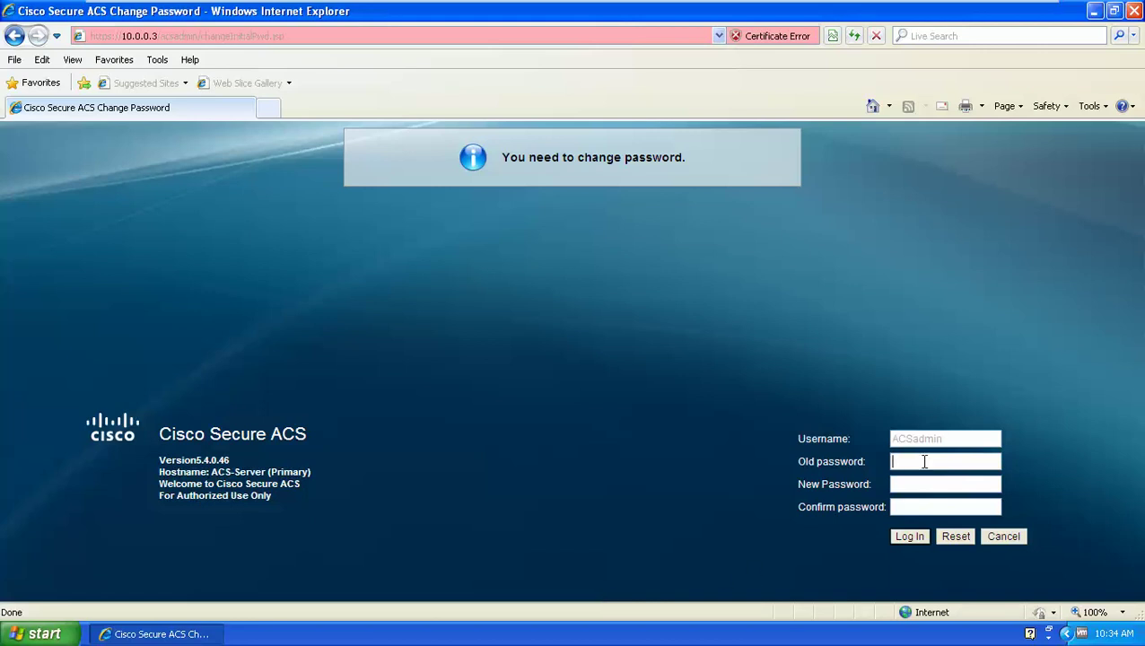
Enter the old password, then type and confirm a new admin password and submit
text(default)
key(Tab)
text(*******)
key(Tab)
text(******)
click(909, 539)
click(909, 537)
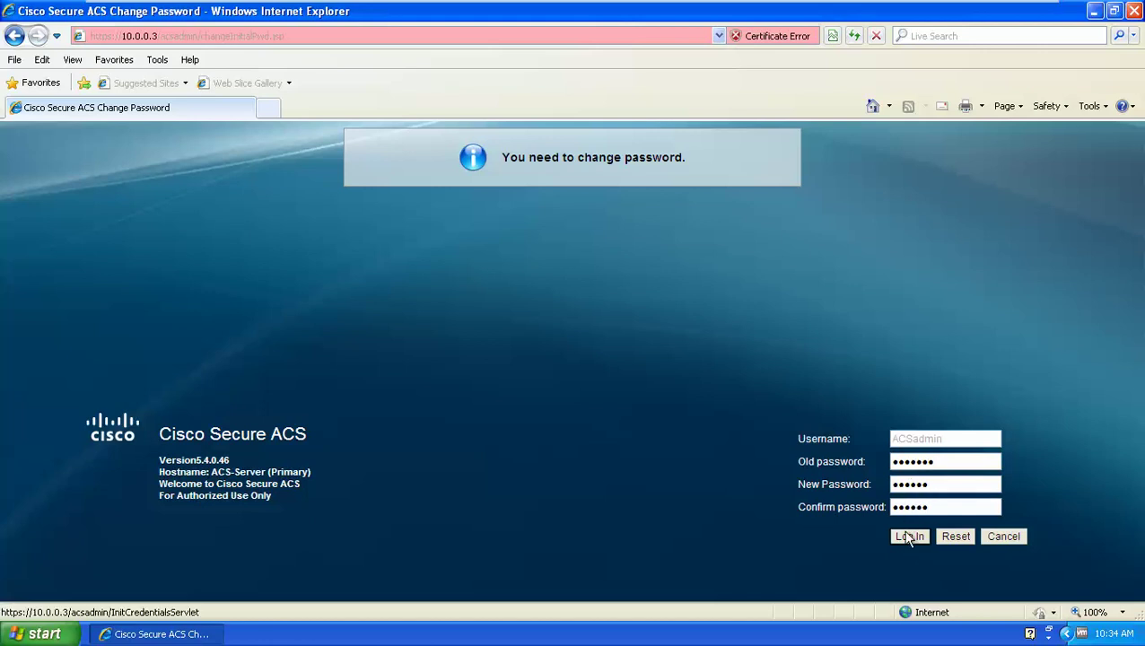
click(905, 538)
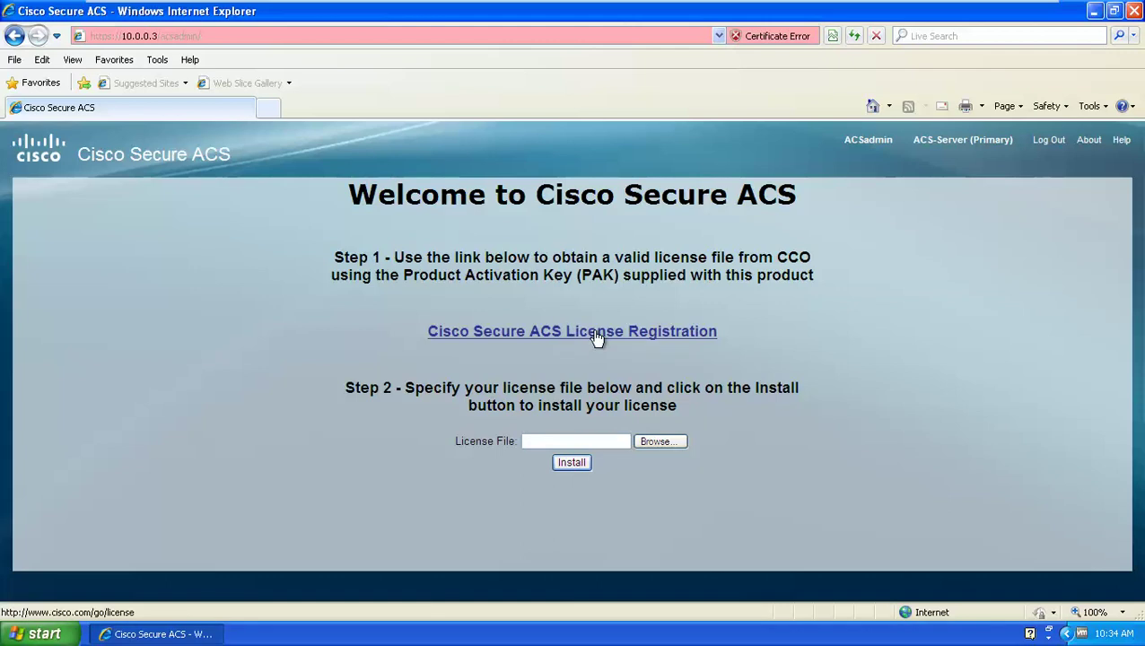
Bring up and dismiss the context menu on the Cisco Secure ACS License Registration link
right_click(595, 336)
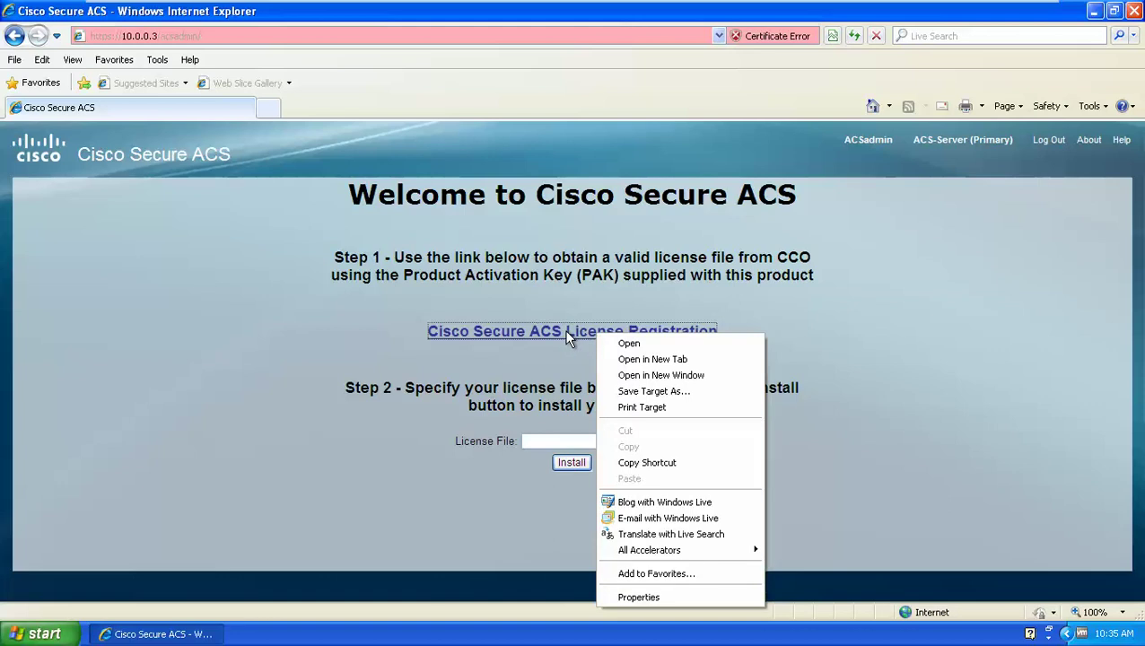
key(Escape)
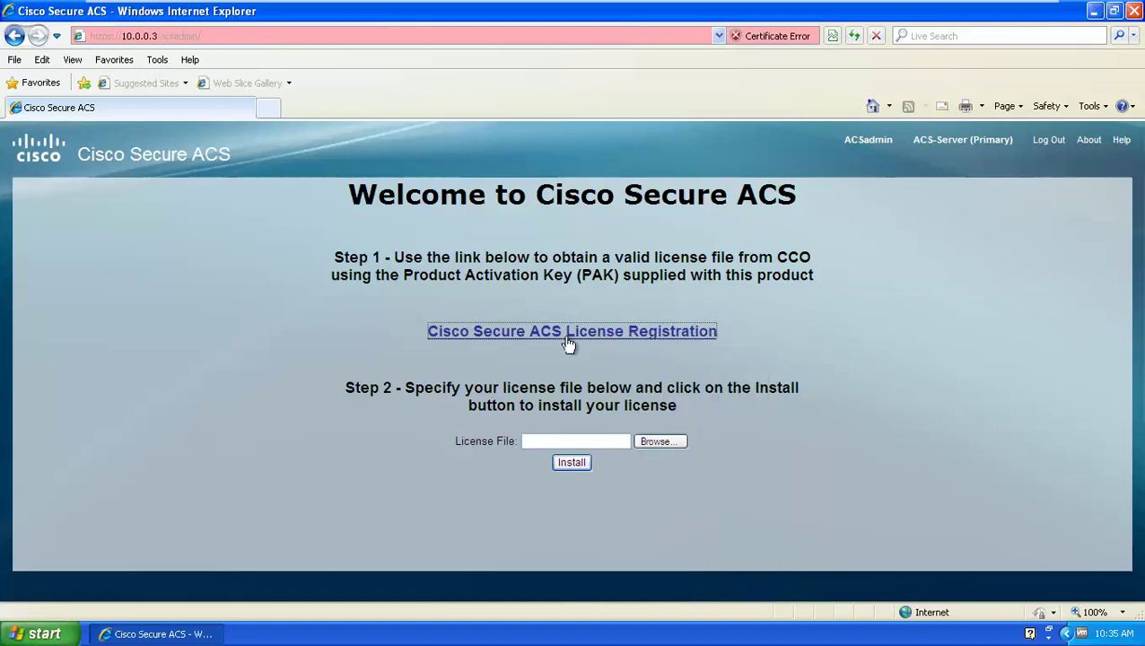
Copy the cisco.com/go/license address from the registration window, close it, and minimize VMware
click(567, 334)
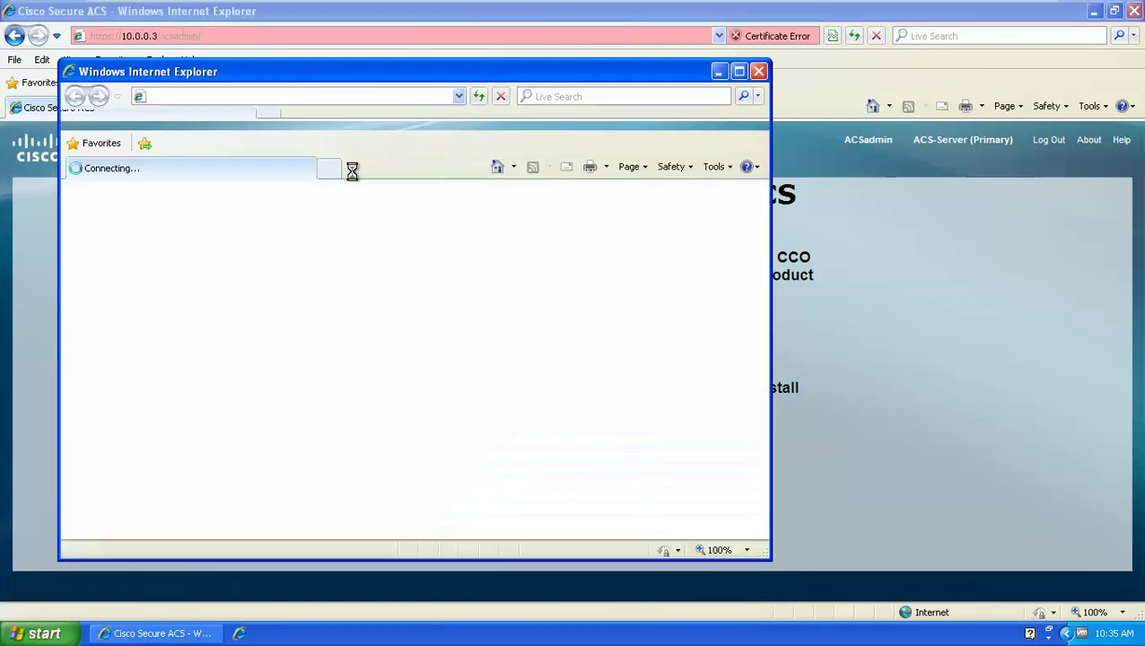
right_click(244, 96)
click(260, 140)
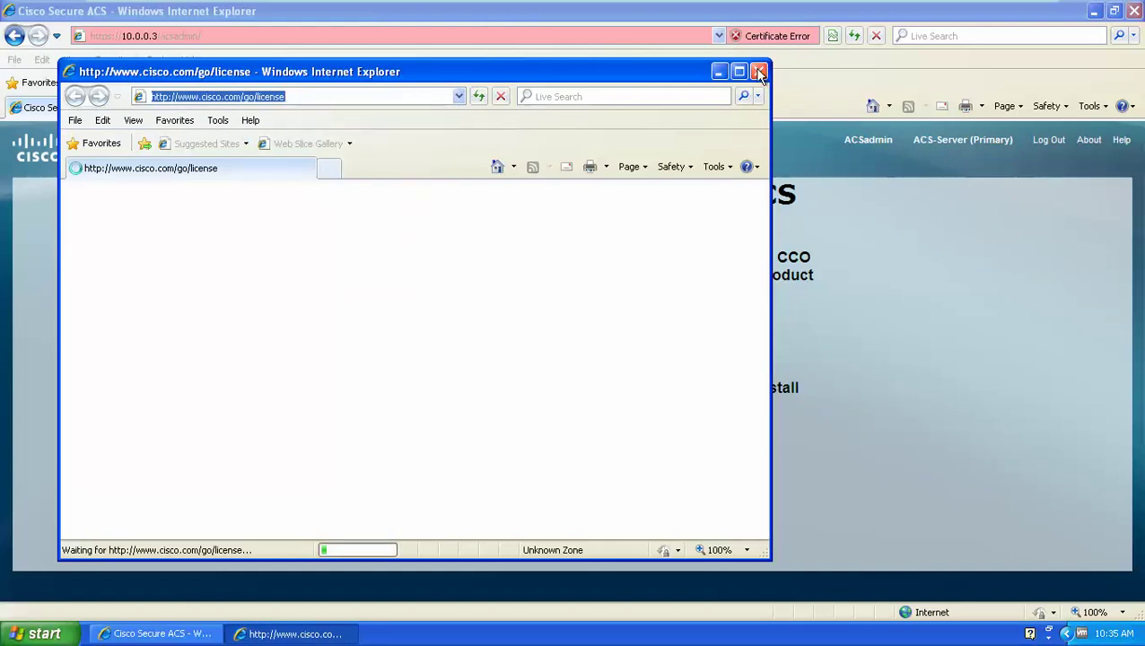
click(759, 71)
click(992, 11)
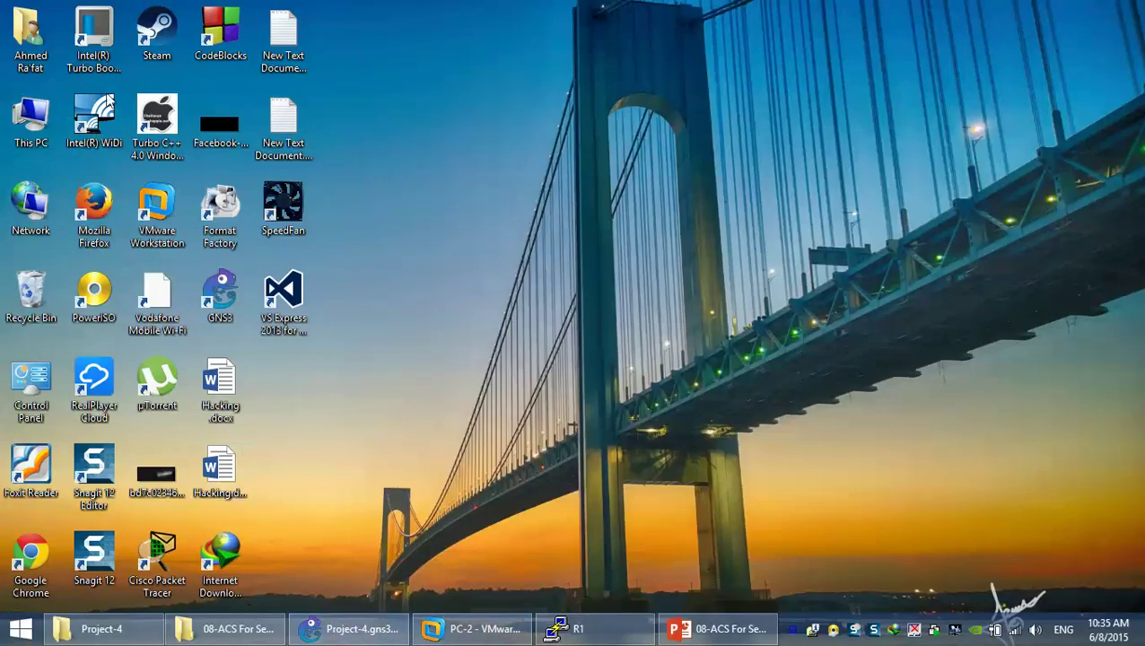
Launch Firefox, paste-and-go to cisco.com/go/license, and sign in to the Cisco account
double_click(123, 209)
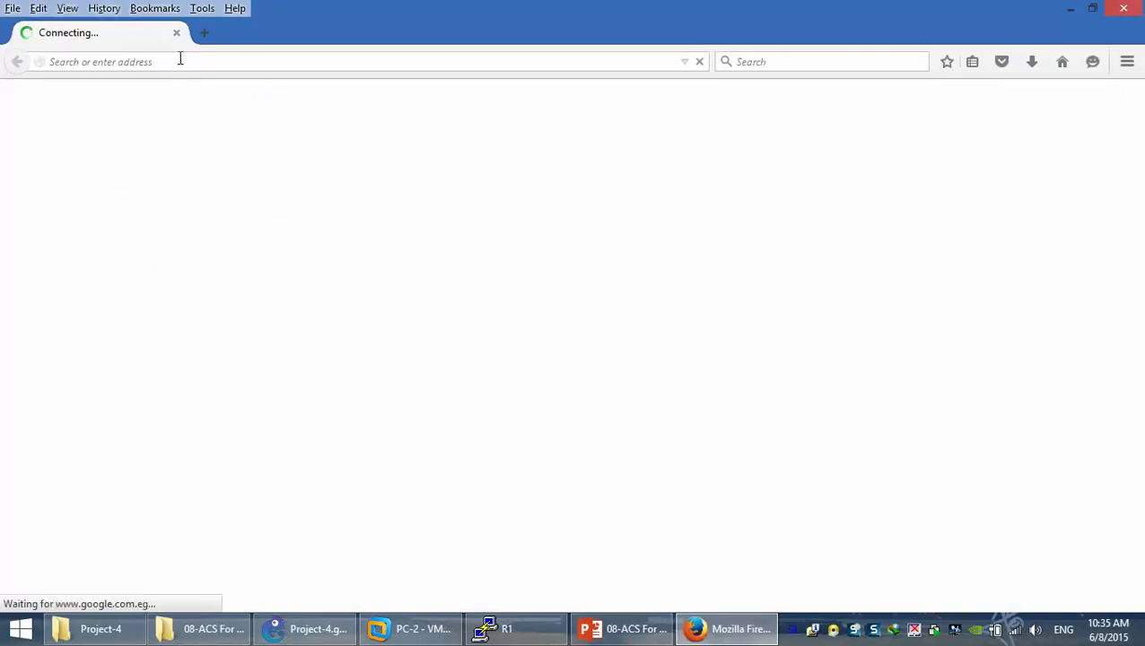
drag(437, 63, 3, 79)
key(BackSpace)
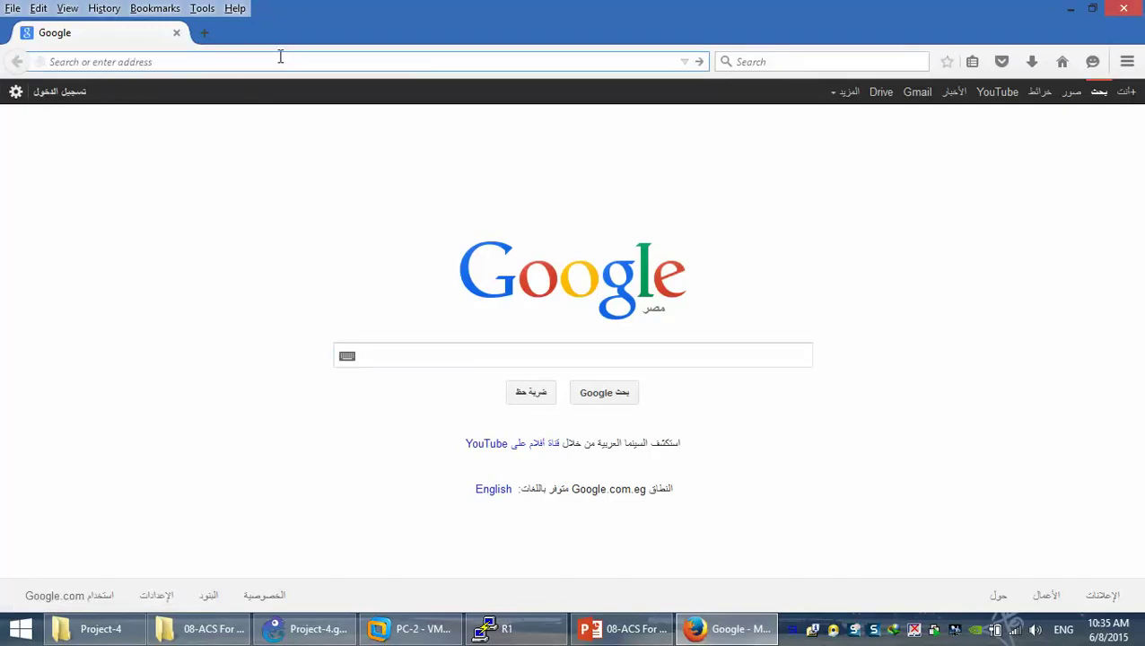
right_click(279, 60)
click(322, 153)
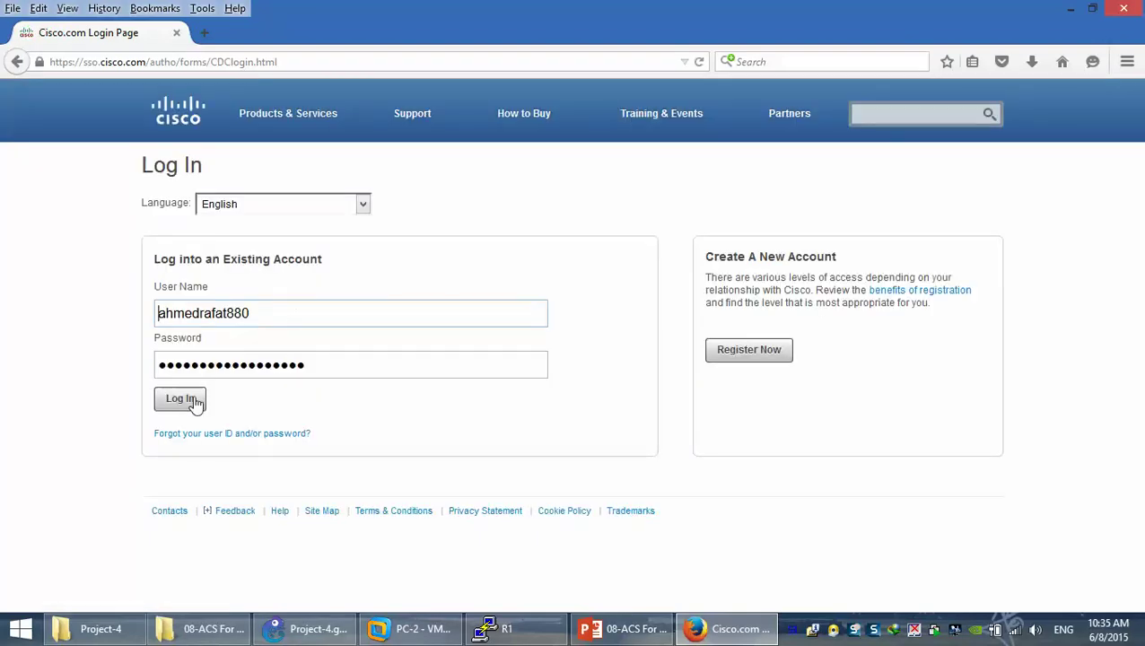
click(195, 406)
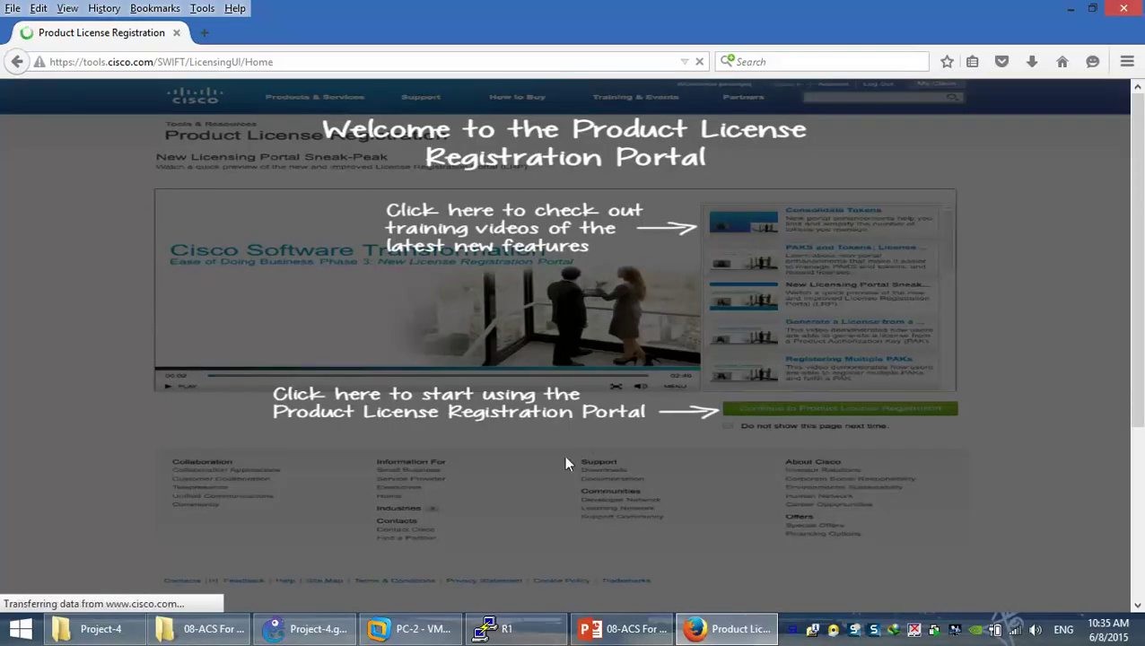
Dismiss the welcome overlay, continue to Product License Registration, and choose Demo and Evaluation licenses
click(620, 256)
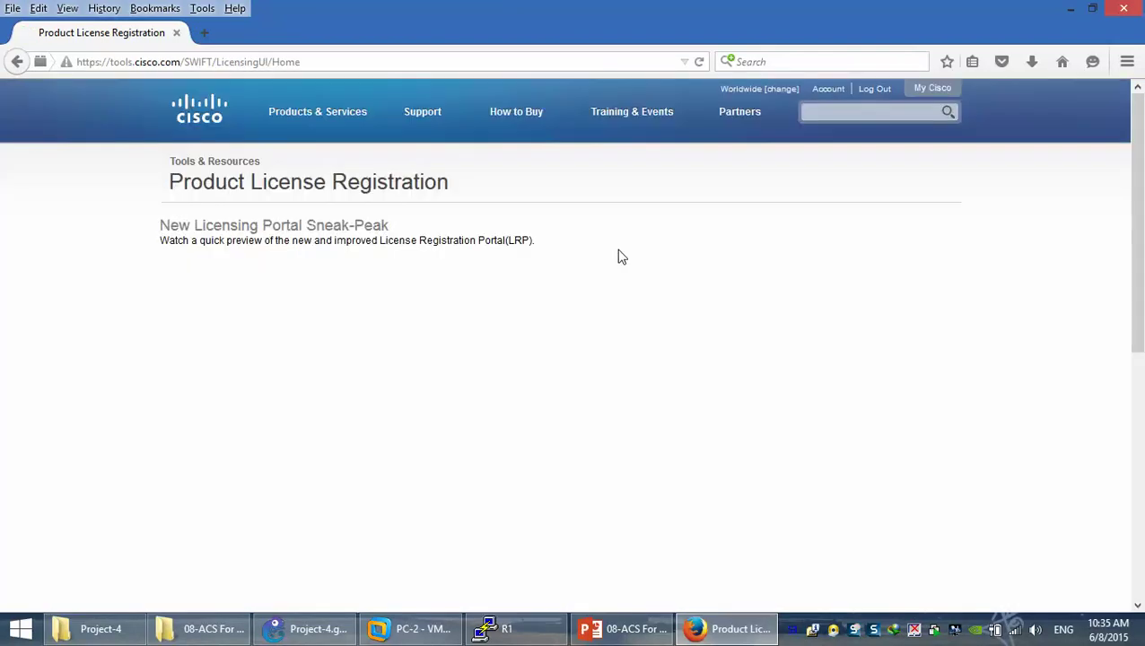
scroll(451, 287, down, 5)
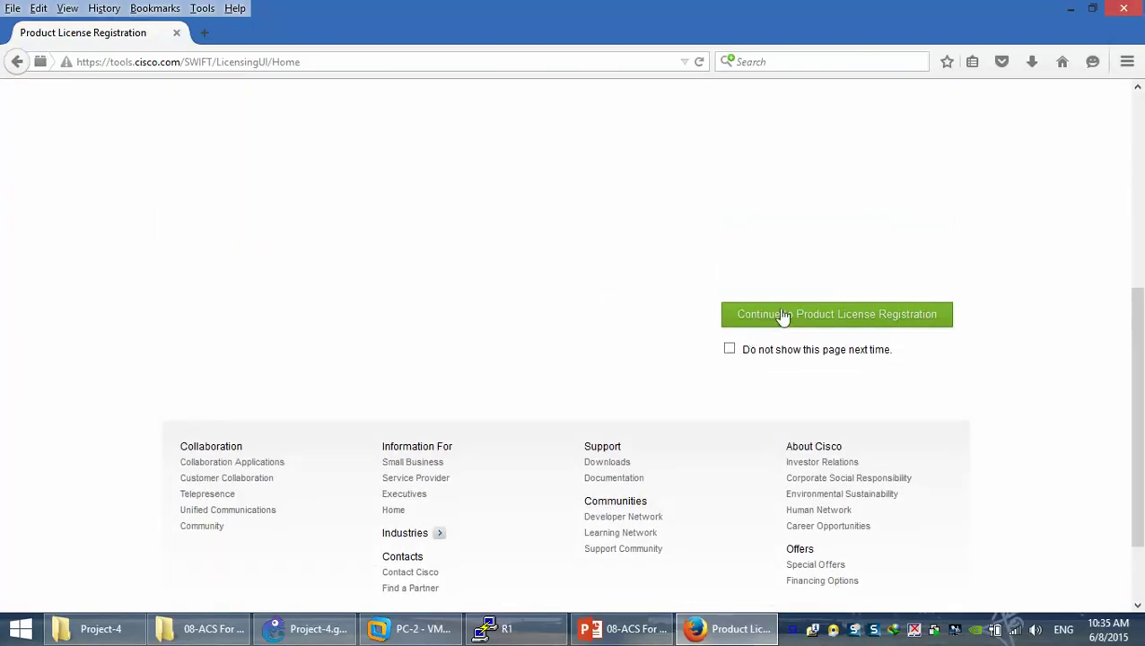
click(782, 321)
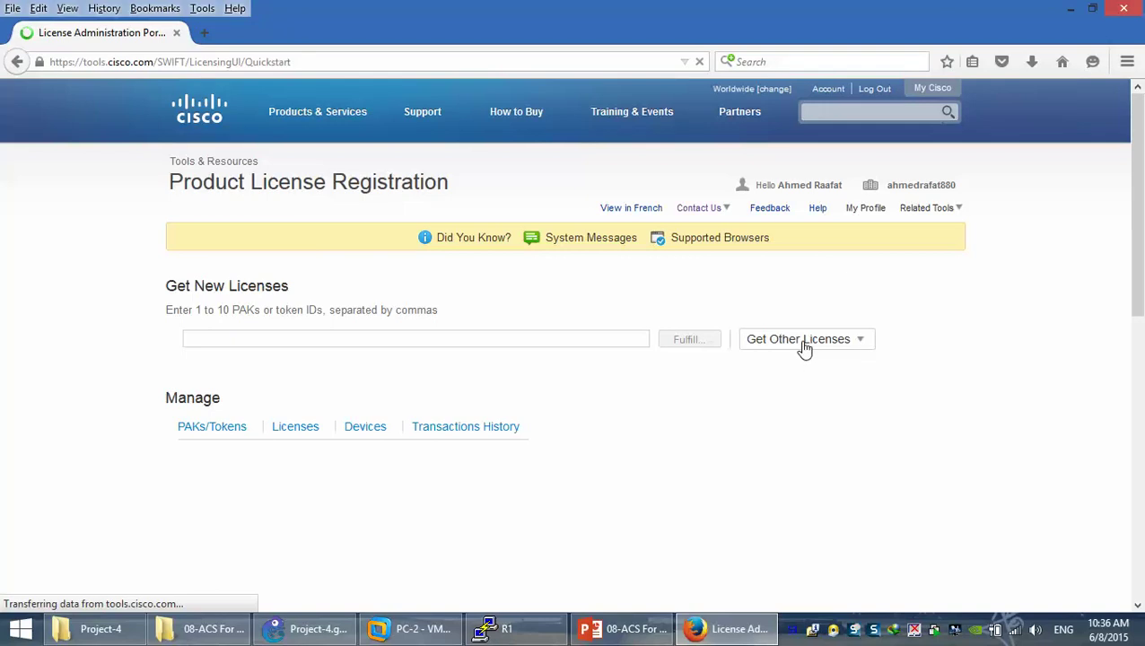
click(805, 346)
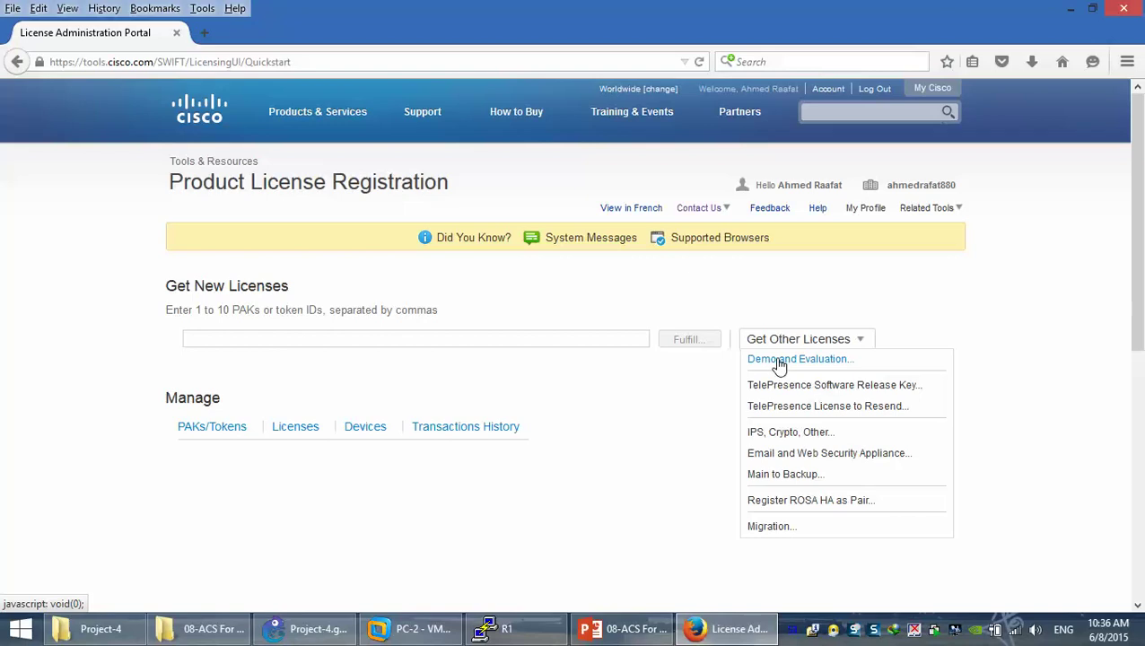
click(780, 362)
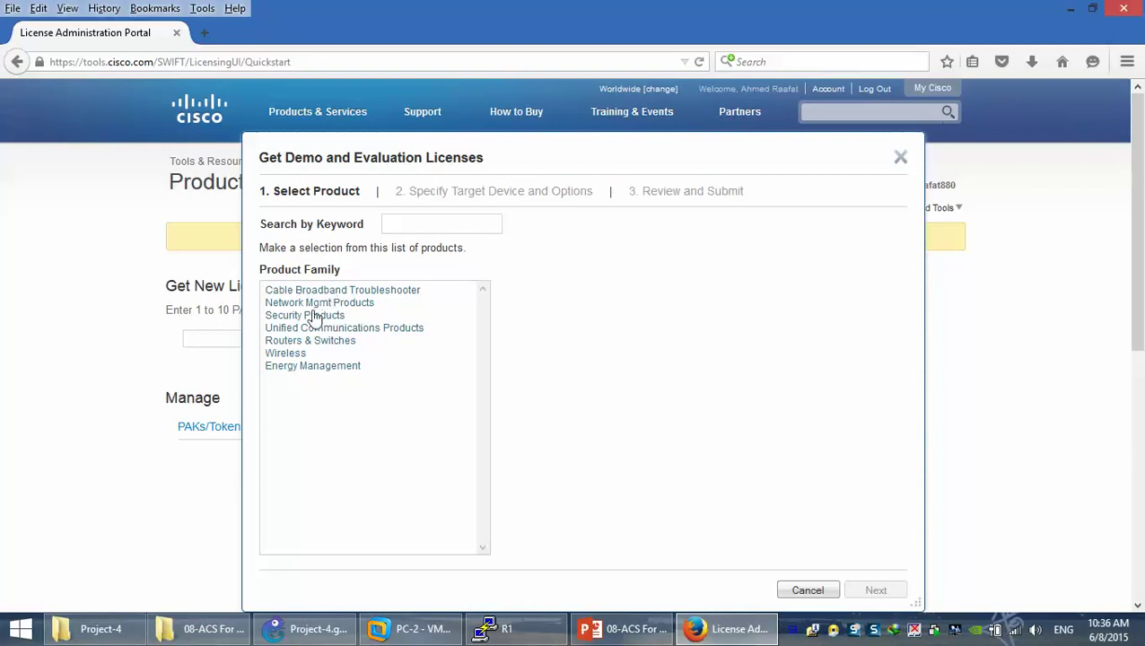
Choose Cisco Secure Access Control System Evaluation under Network Mgmt Products and advance to Review and Submit
click(309, 304)
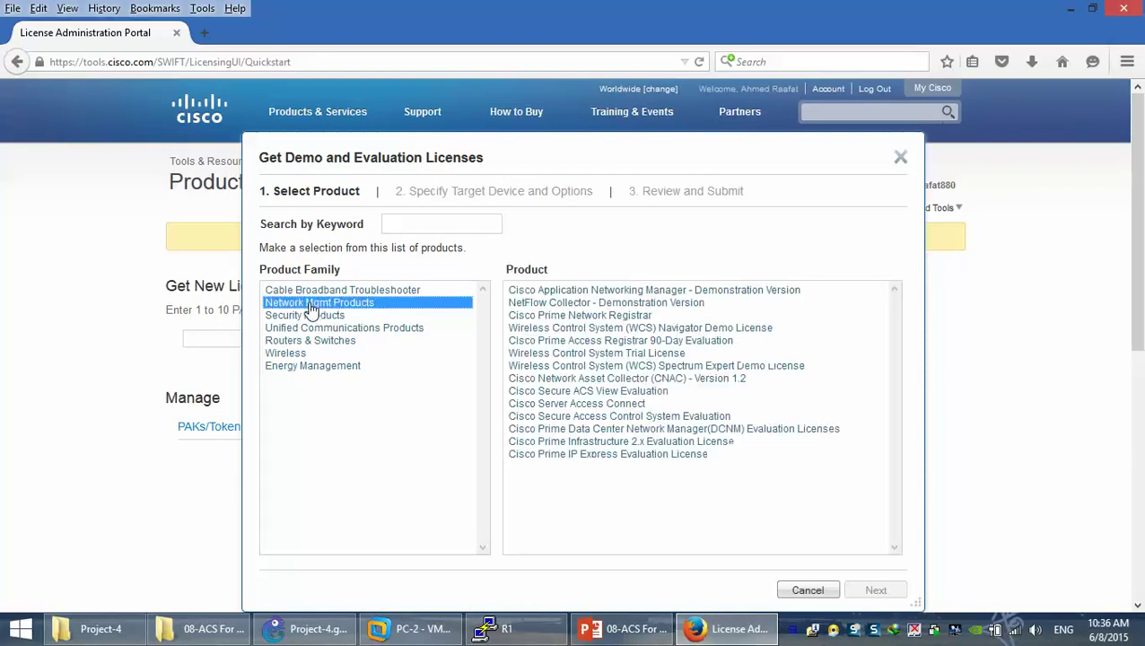
click(633, 417)
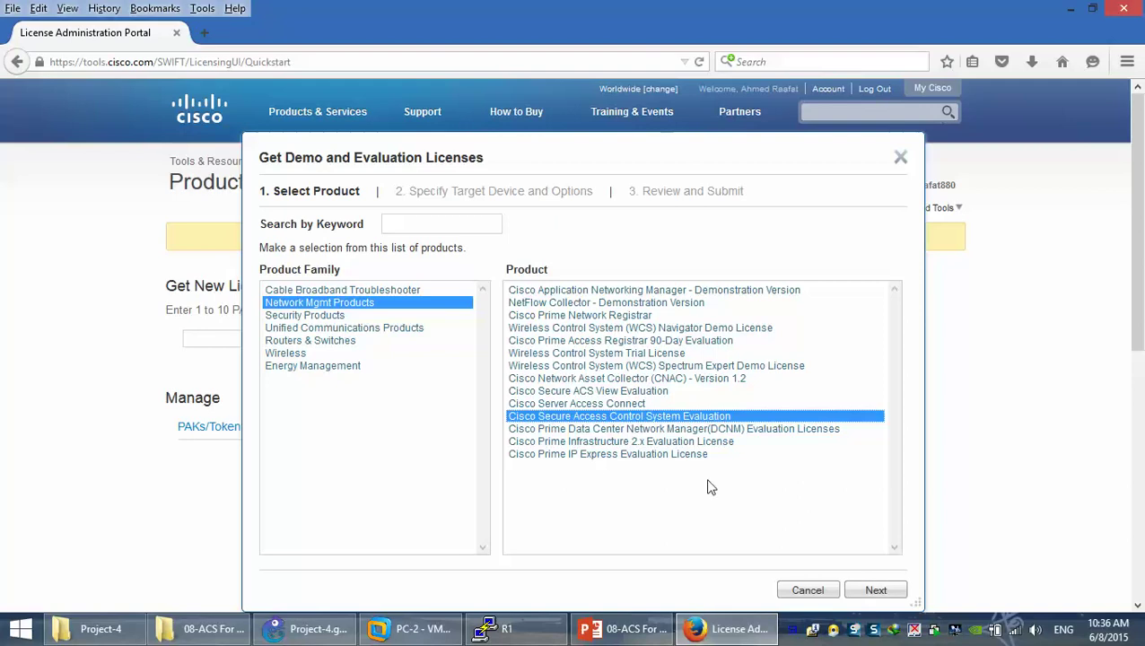
click(860, 591)
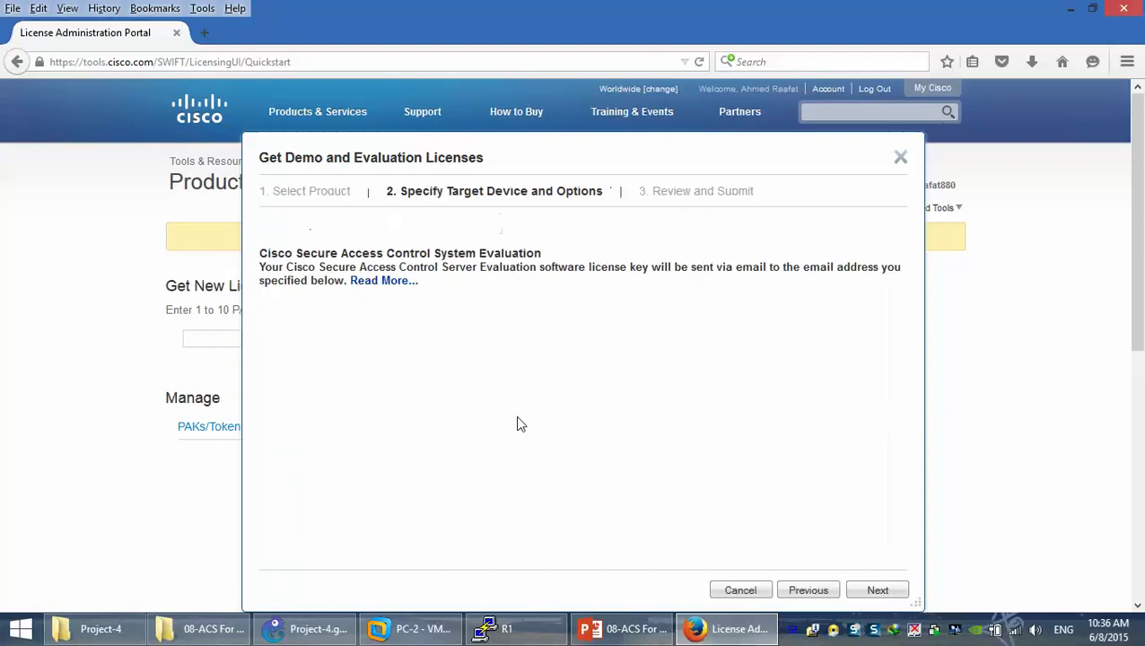
click(879, 592)
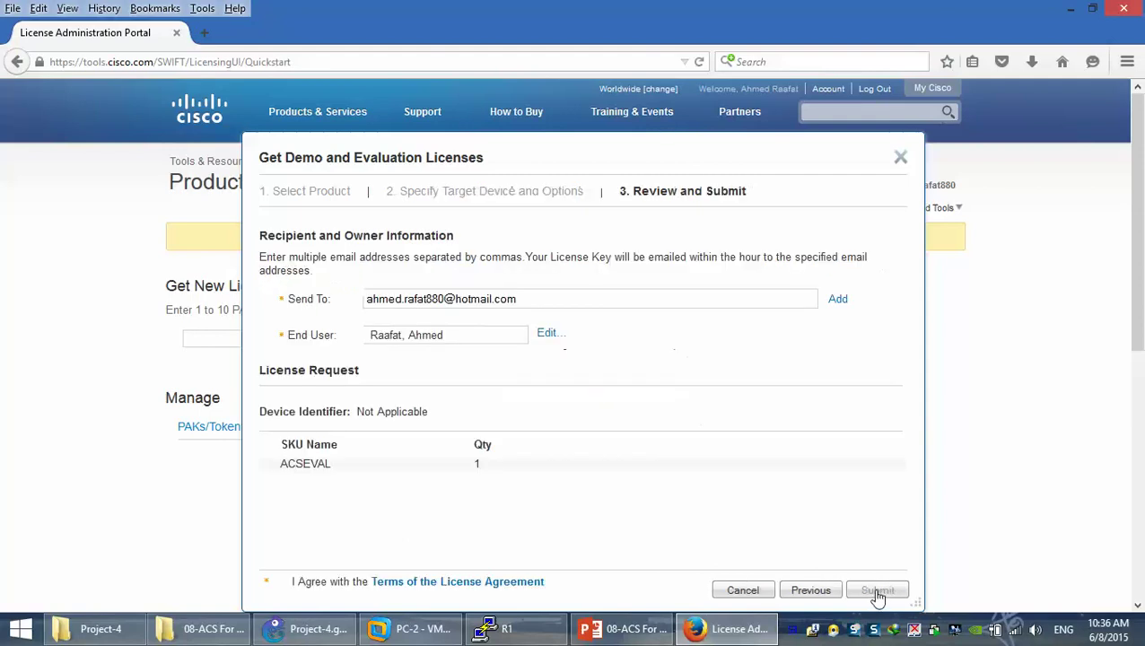
Accept the license agreement terms and submit the ACSEVAL evaluation license request
drag(528, 299, 325, 299)
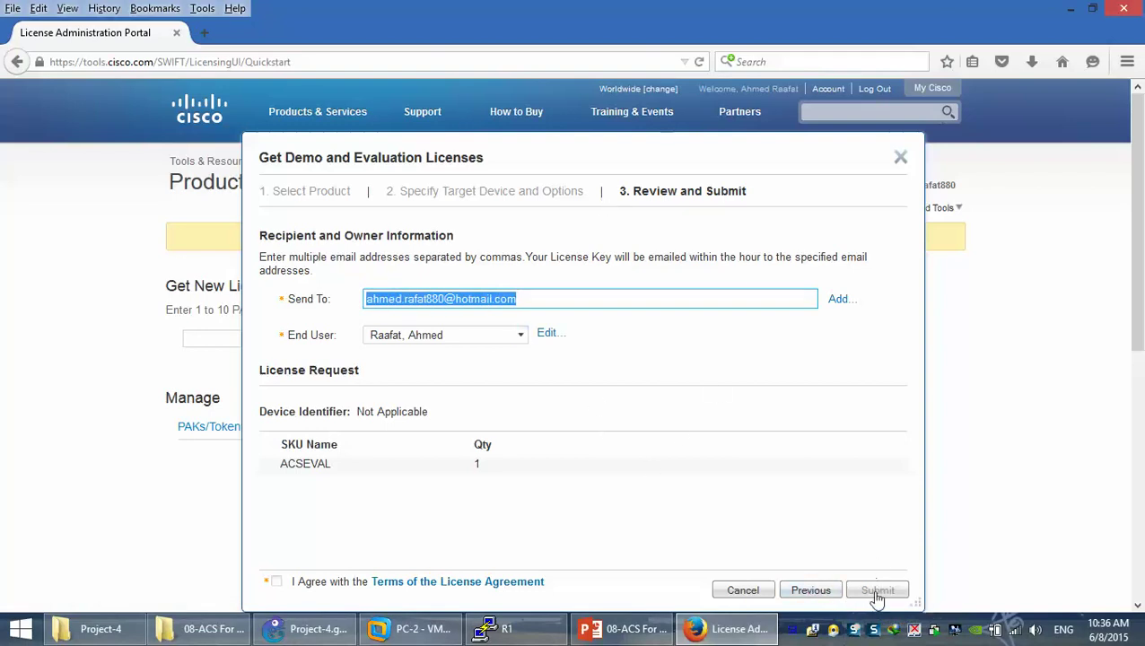
click(590, 298)
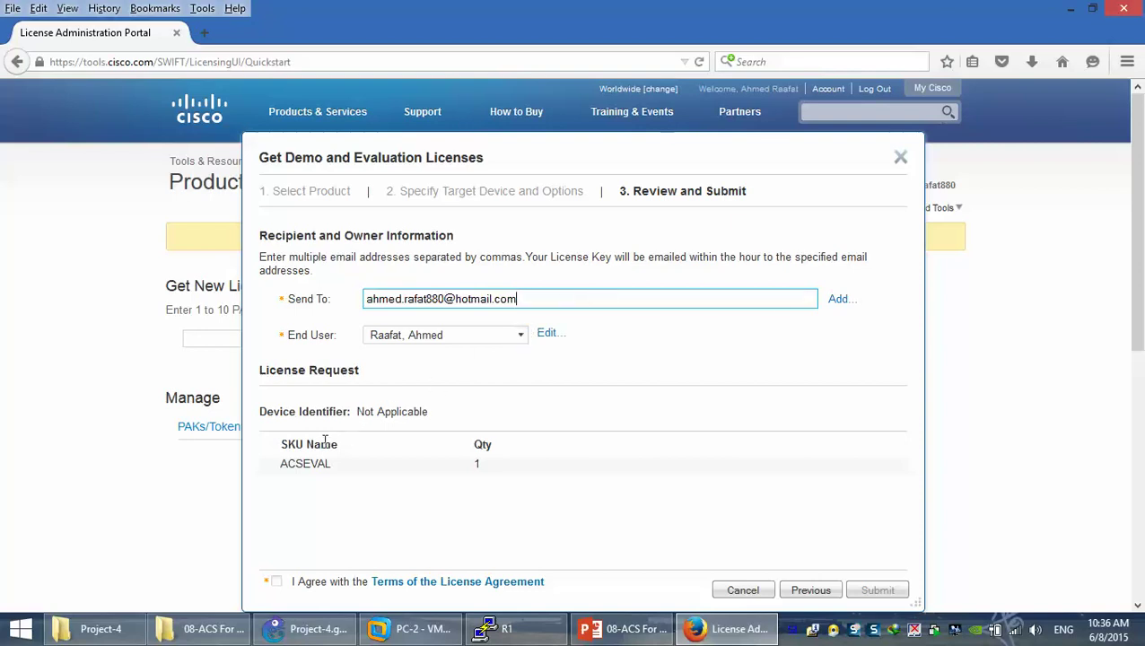
click(276, 582)
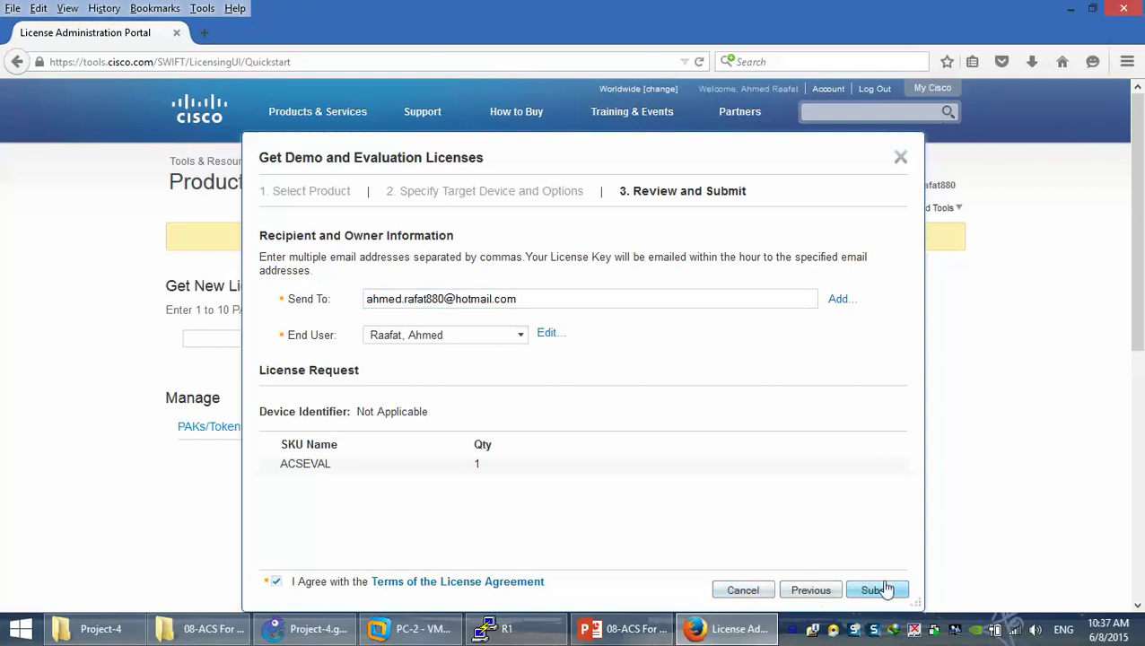
click(884, 590)
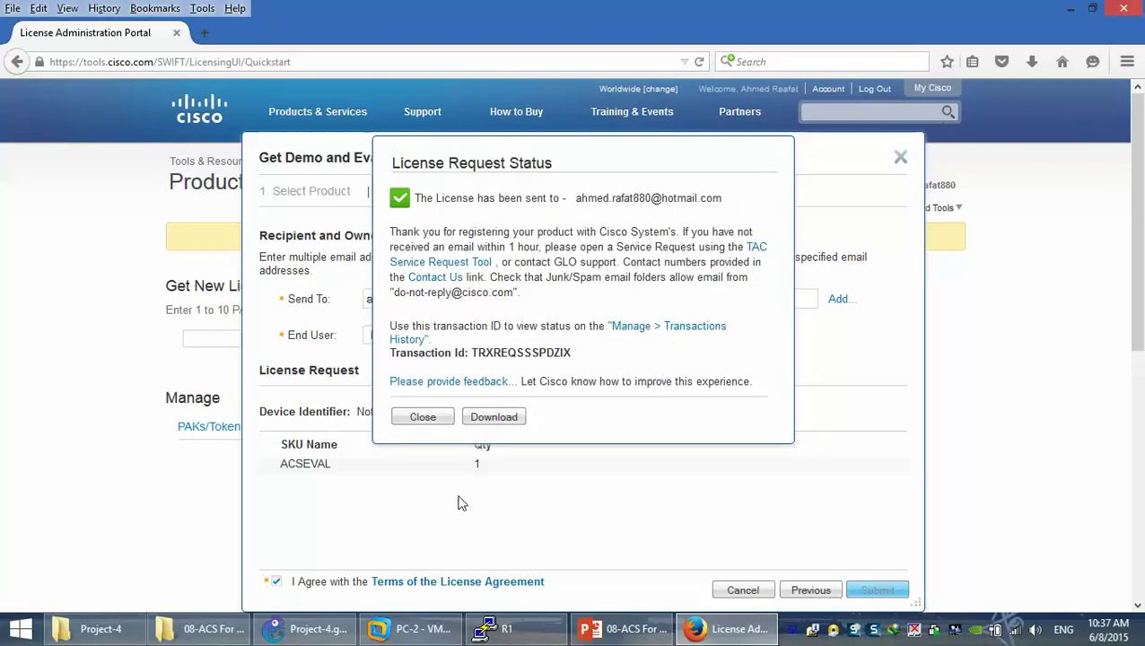
Download the issued license zip in IDM, setting the Desktop as the save folder
click(504, 428)
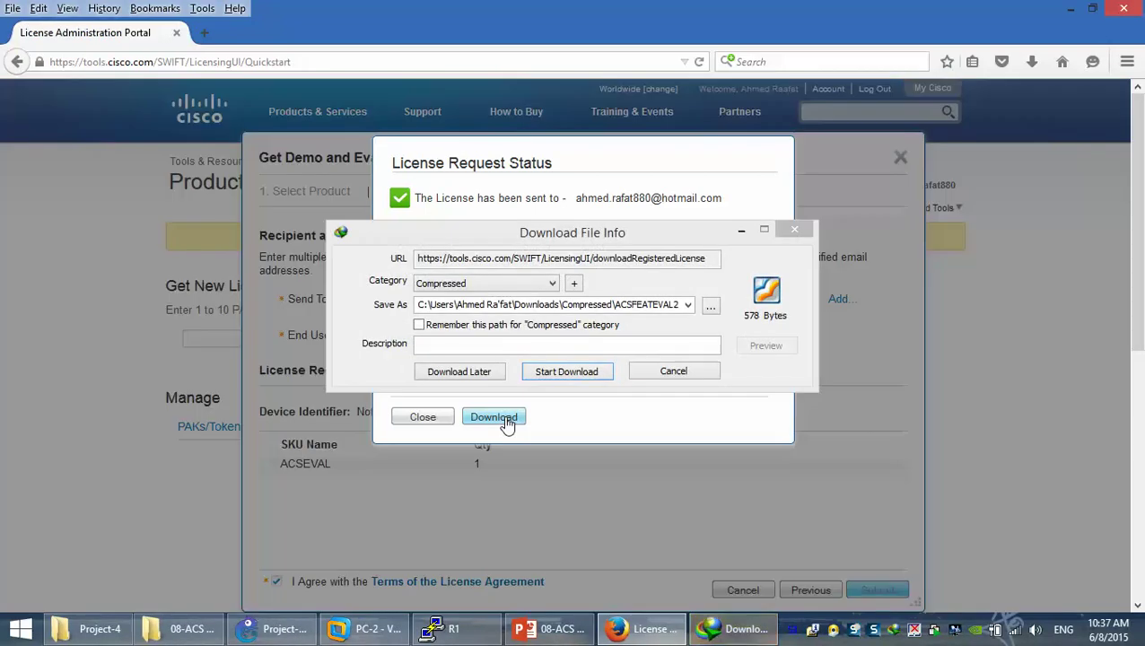
click(639, 304)
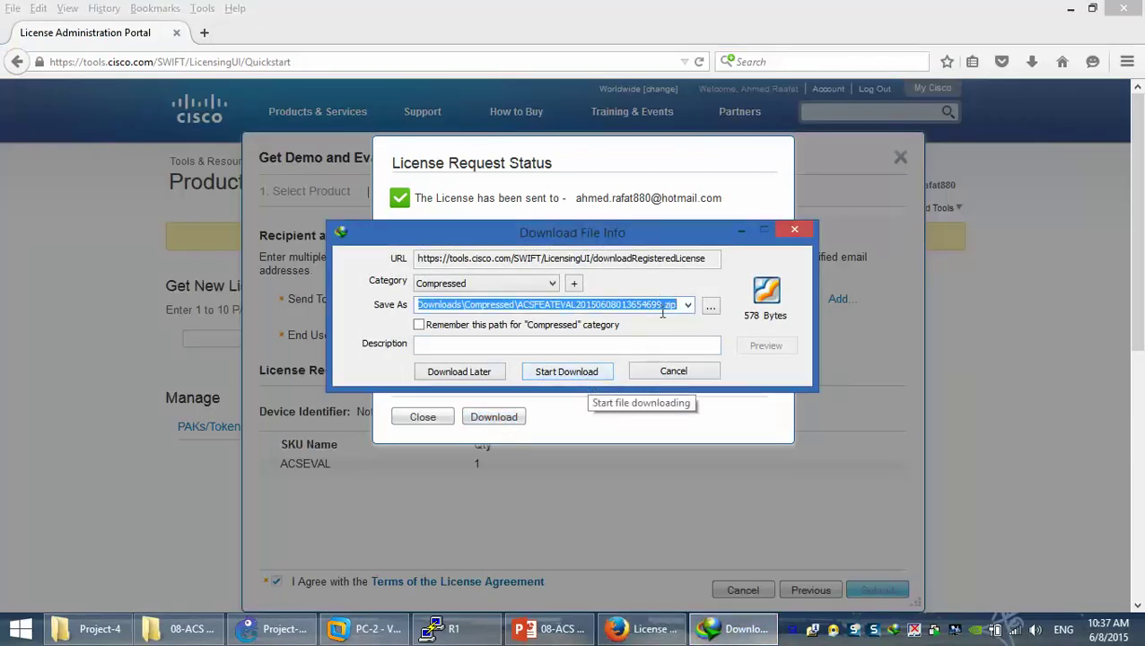
drag(714, 236, 885, 199)
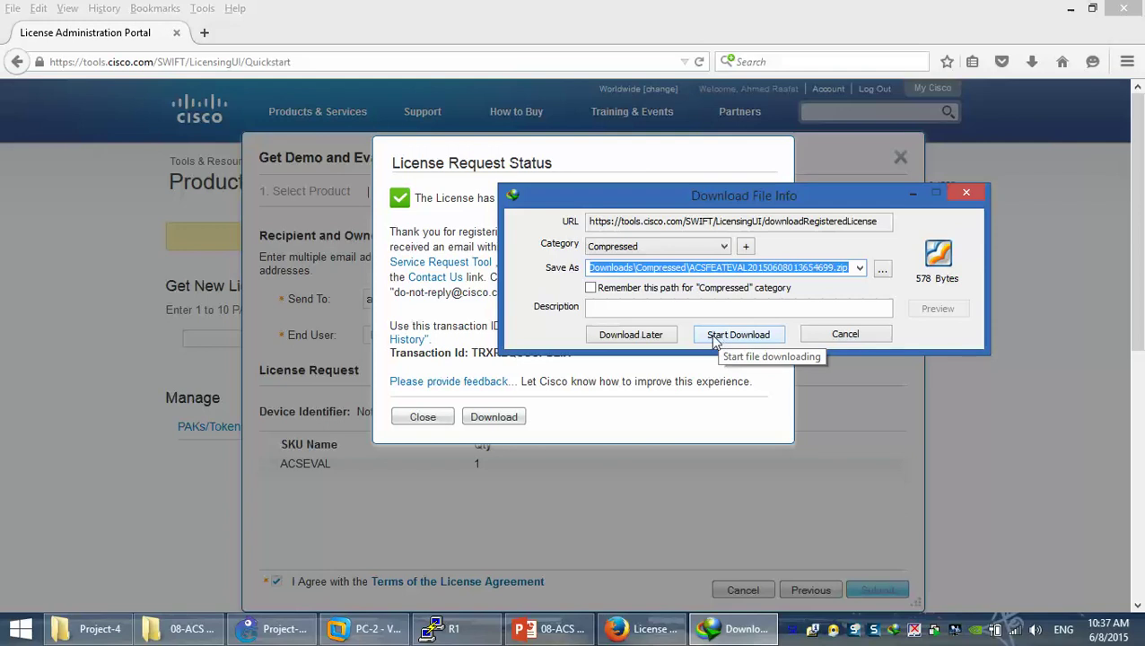
click(882, 272)
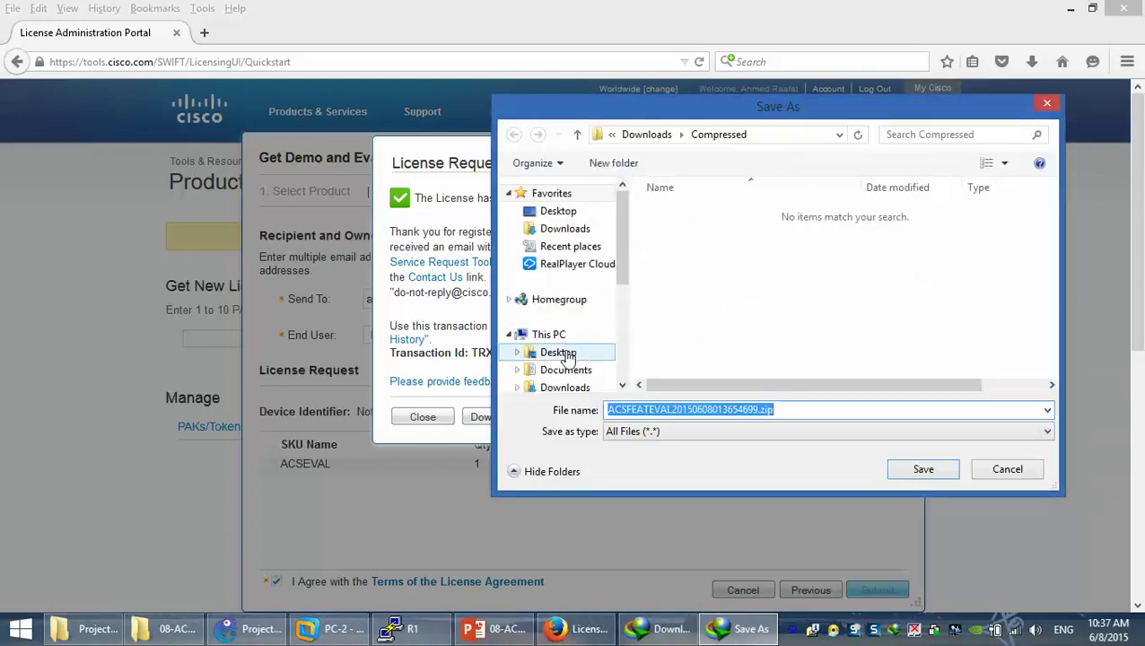
click(560, 353)
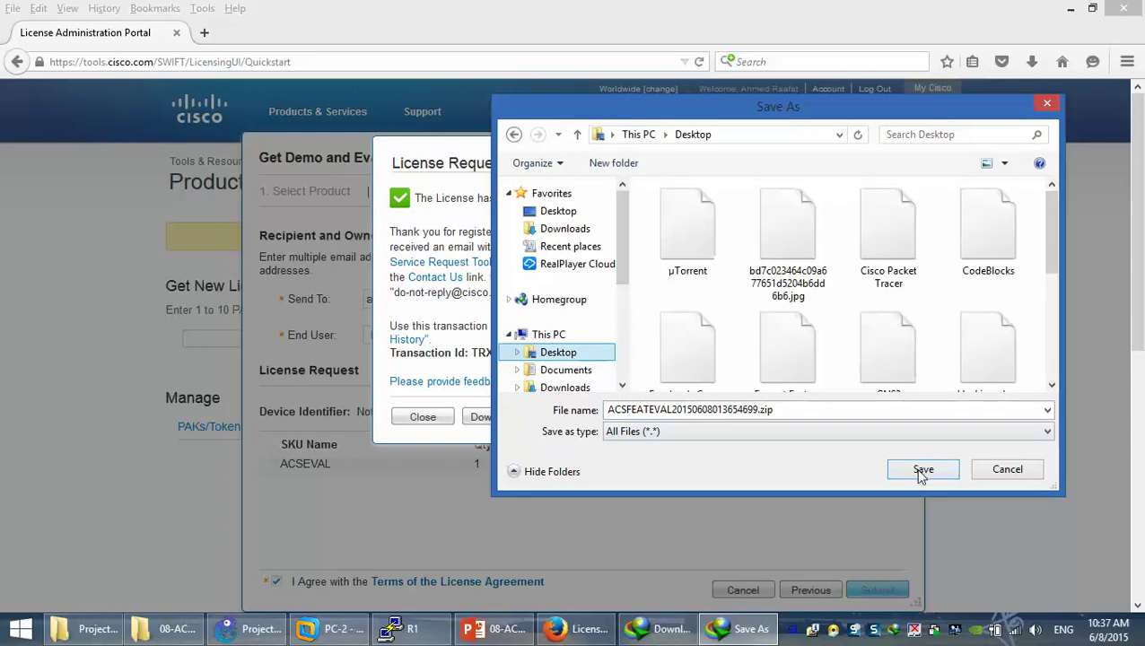
click(923, 468)
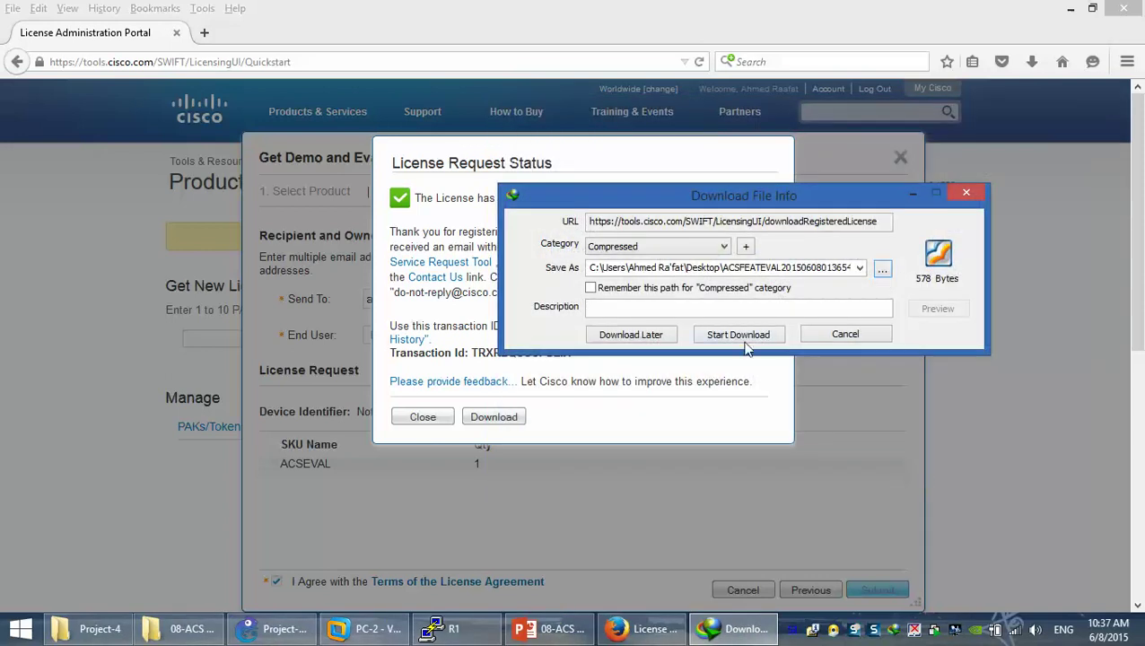
Start downloading ACSFEATEVAL20150608013654699.zip and open the Desktop folder holding it
click(741, 339)
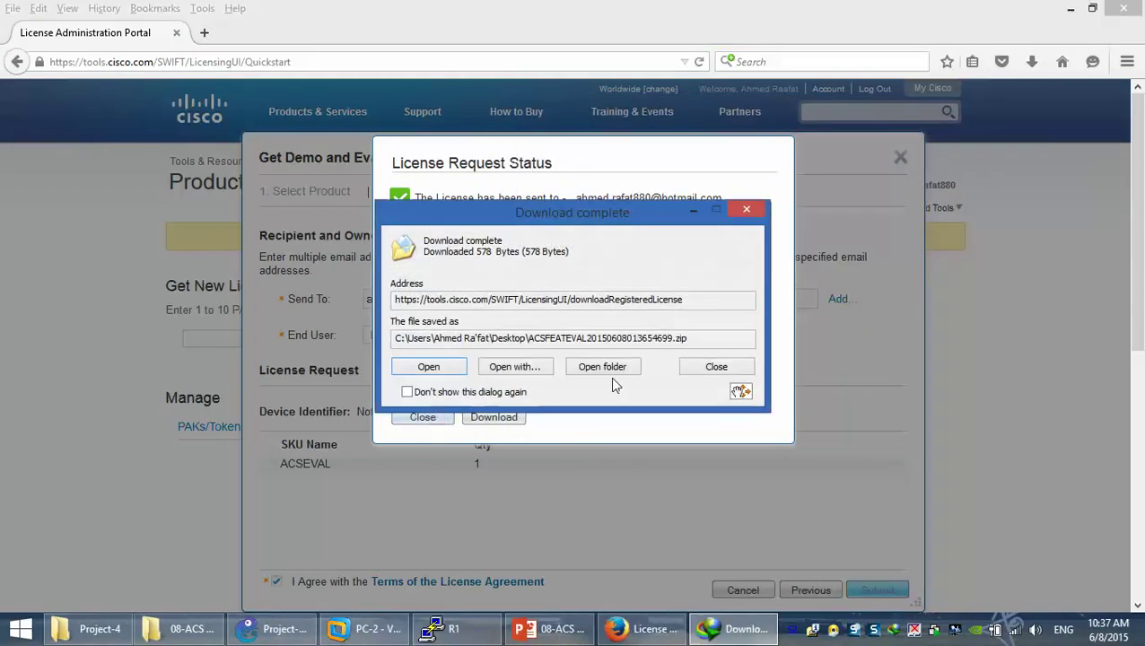
click(603, 370)
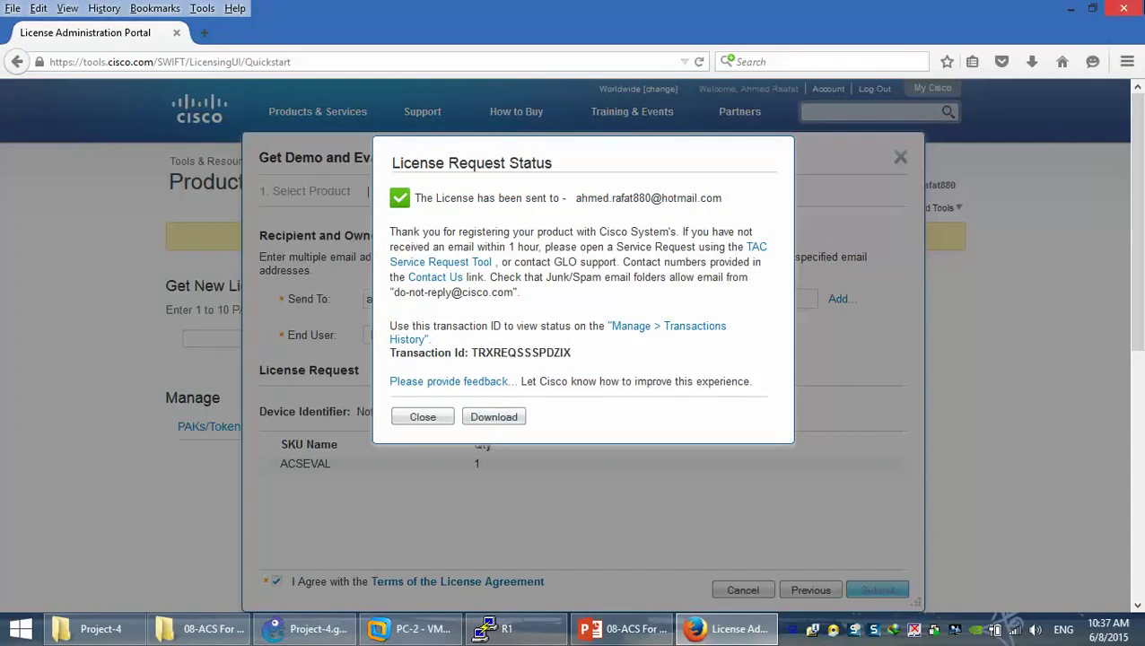
click(1071, 8)
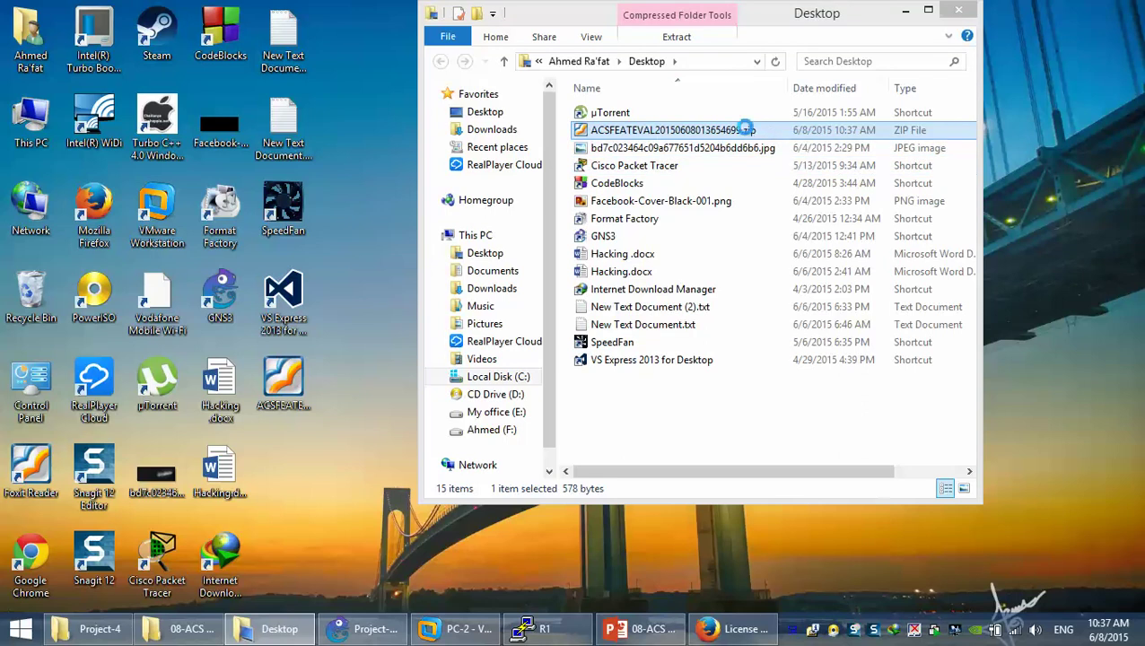
Extract the license zip onto the Desktop, close the folder window, and copy the .lic file
right_click(745, 129)
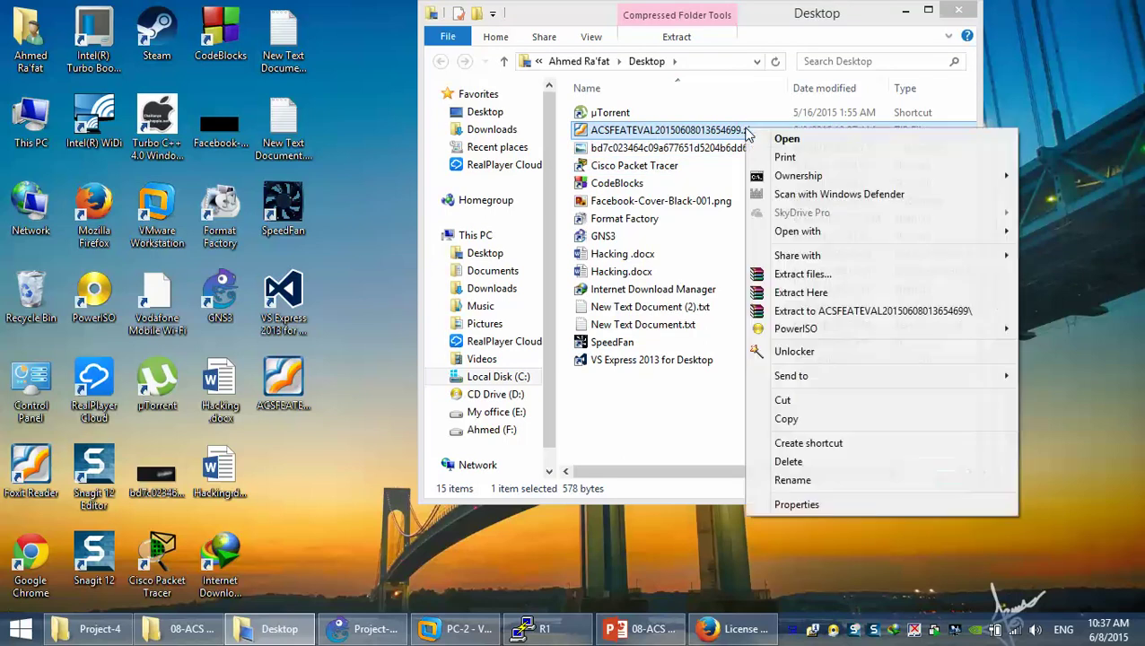
click(796, 293)
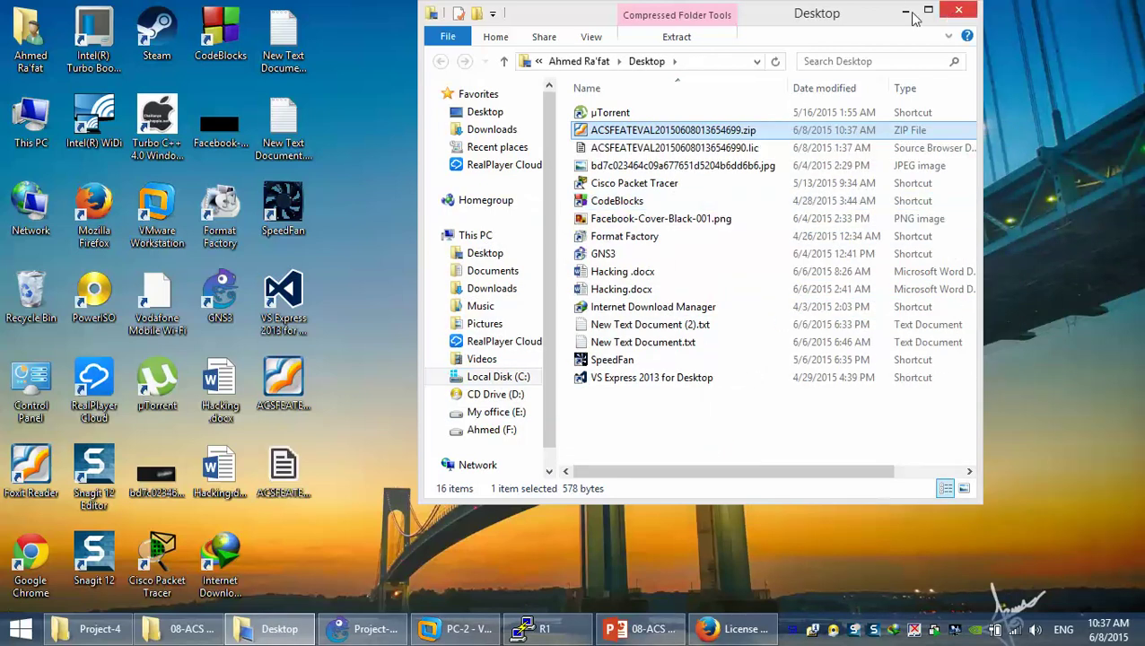
click(960, 11)
right_click(290, 480)
click(335, 375)
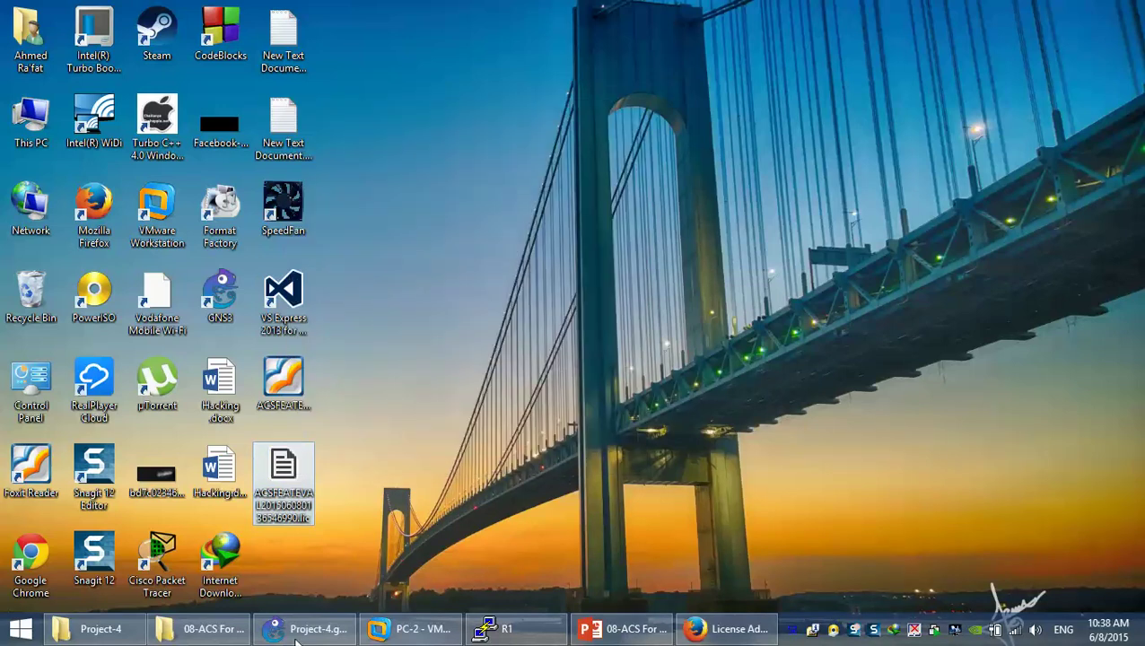
Paste the .lic license file onto the ACS-Server VM's desktop
mouse_move(305, 629)
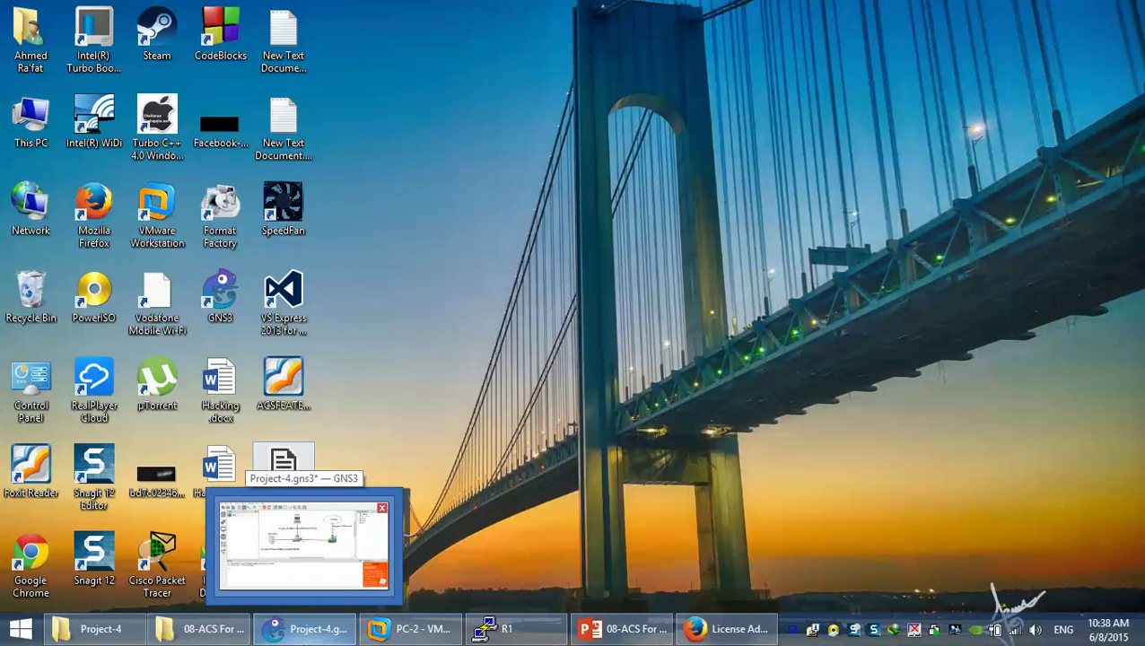
click(402, 633)
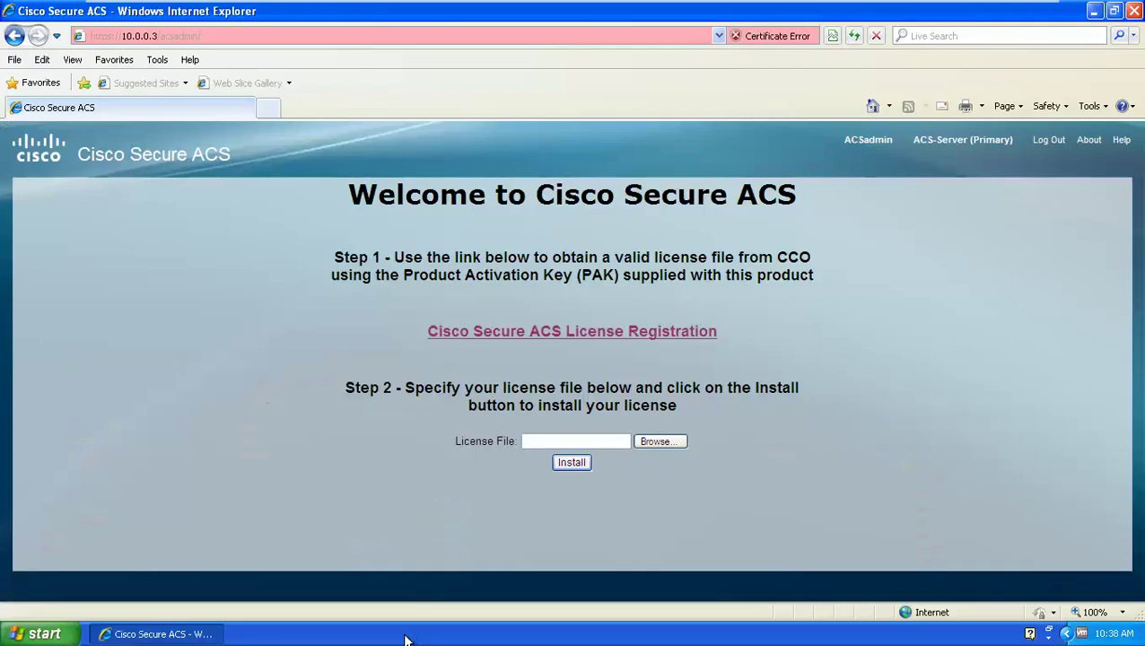
click(1094, 11)
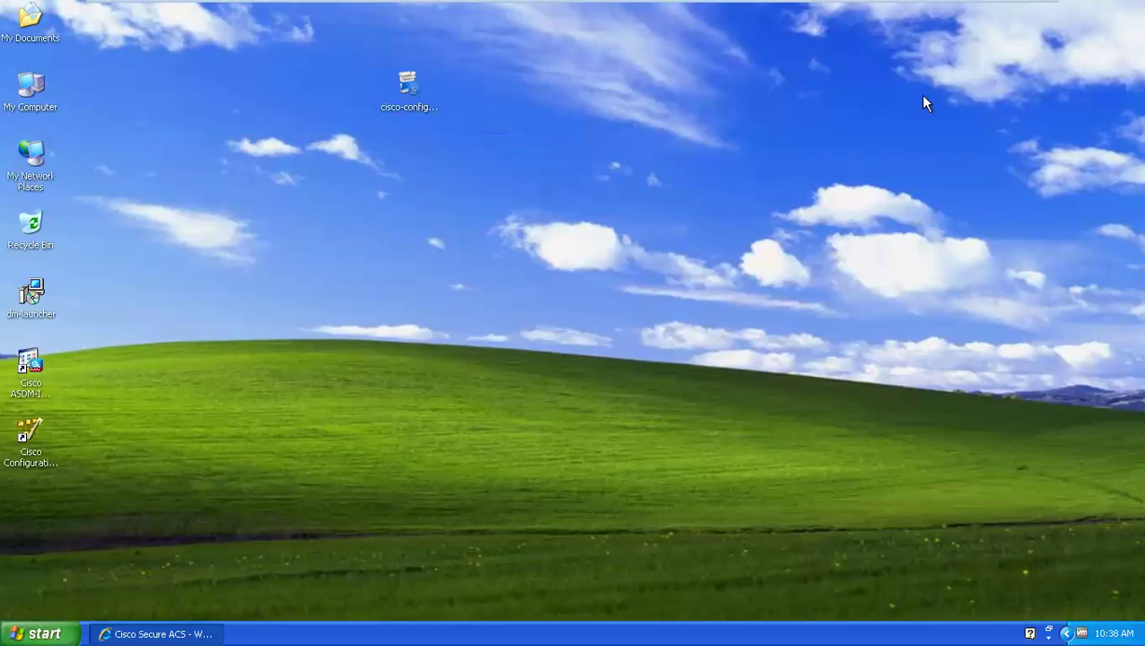
right_click(543, 251)
click(567, 293)
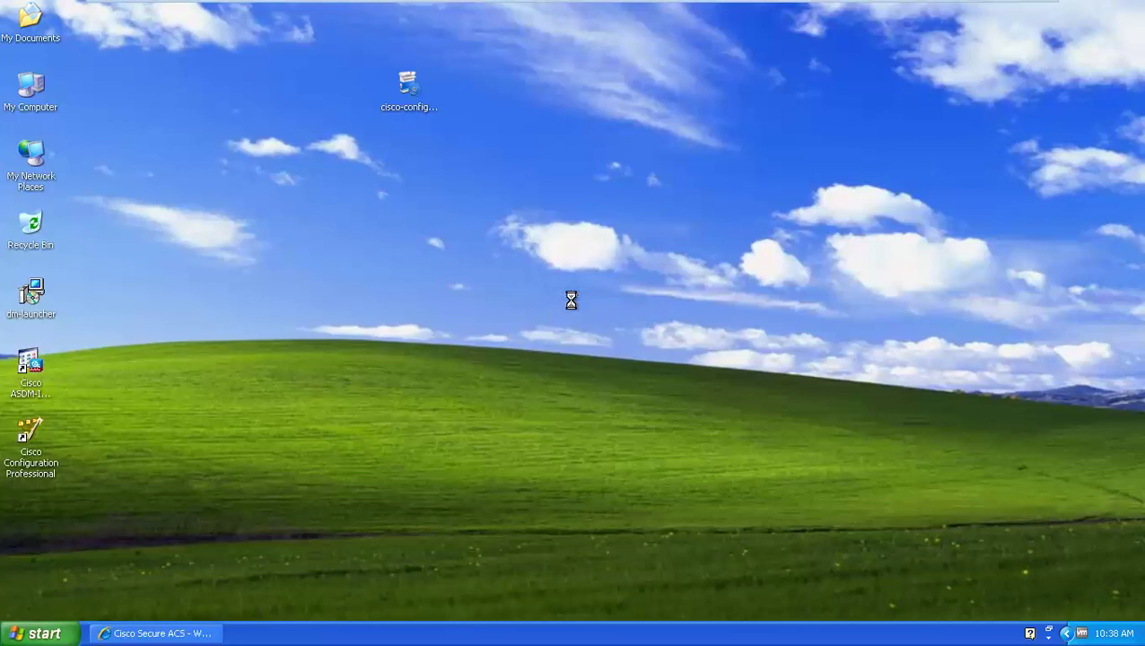
Upload and install the .lic file on the Secure ACS license page
click(184, 630)
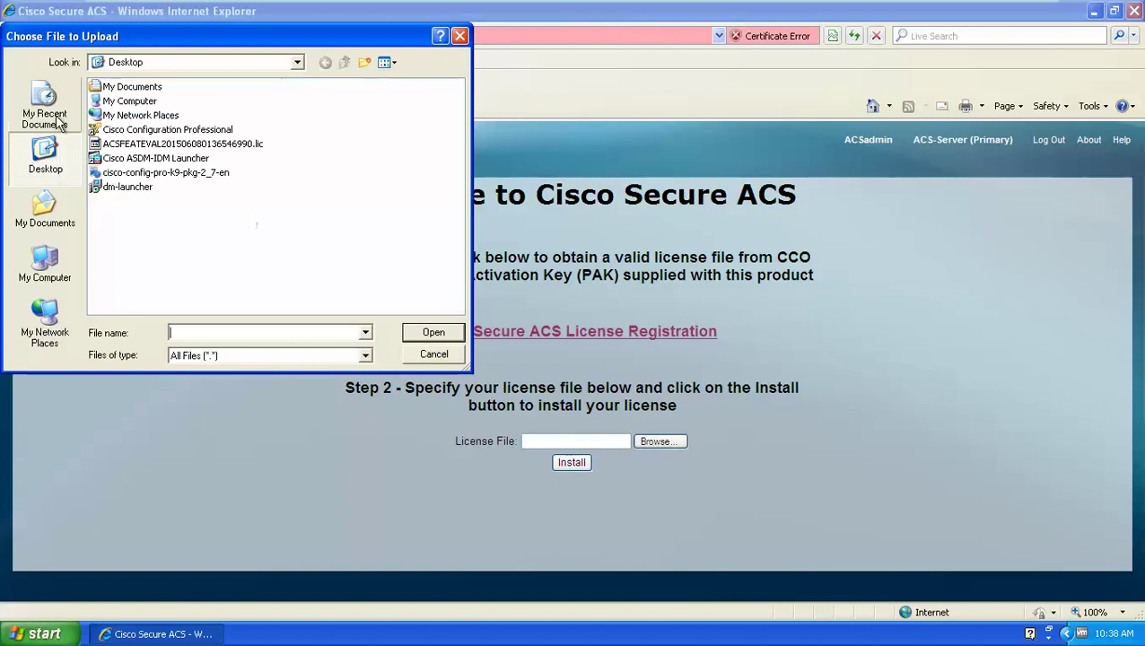
double_click(139, 143)
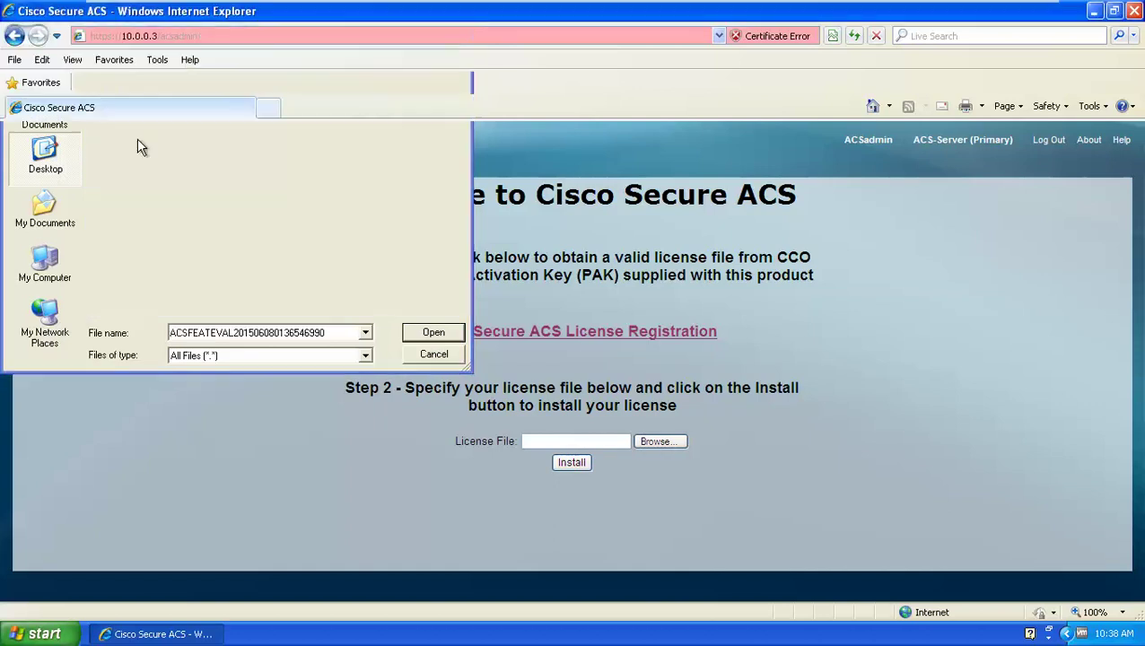
click(563, 463)
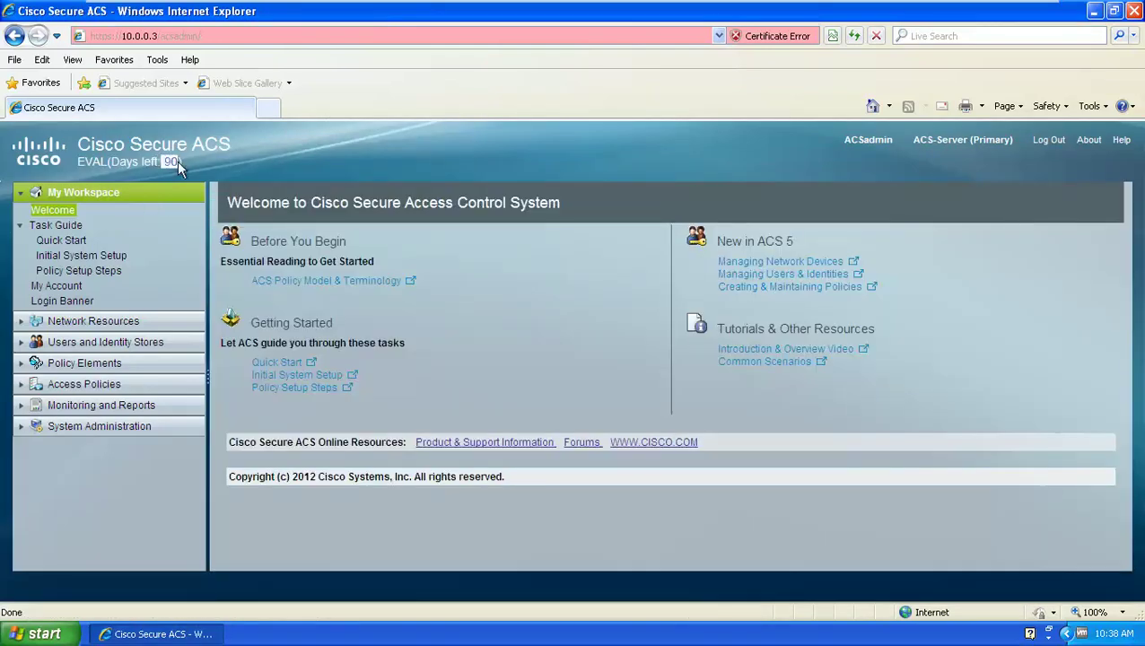
Start the Virtual-LABs 08-ACS For Security Training slide show from the beginning
mouse_move(994, 7)
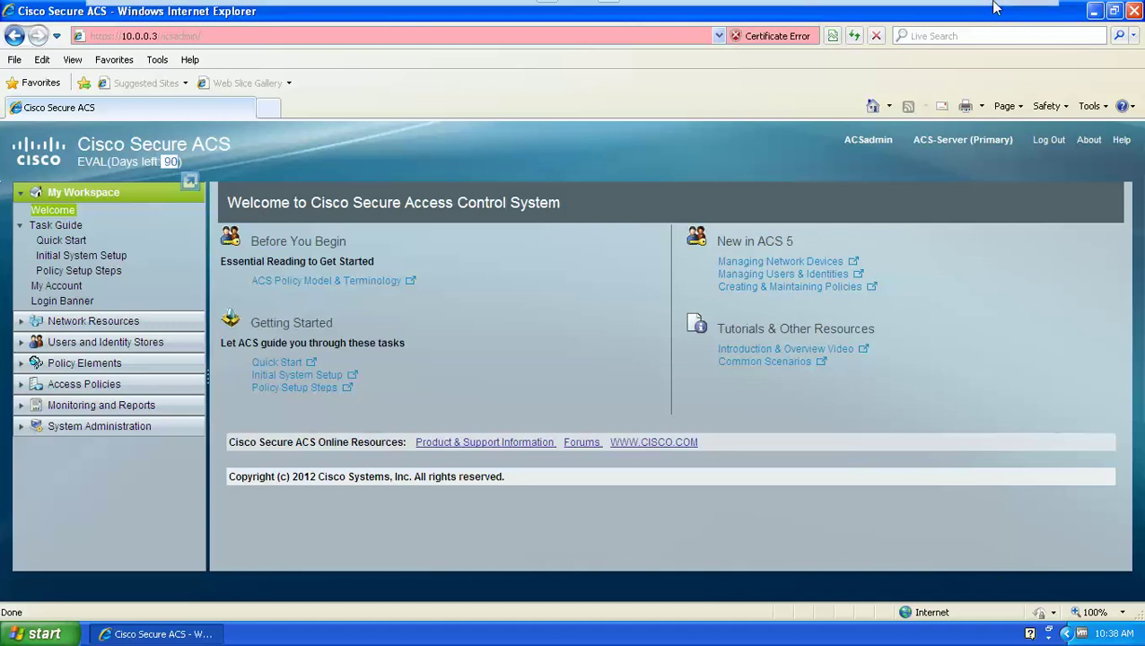
click(994, 12)
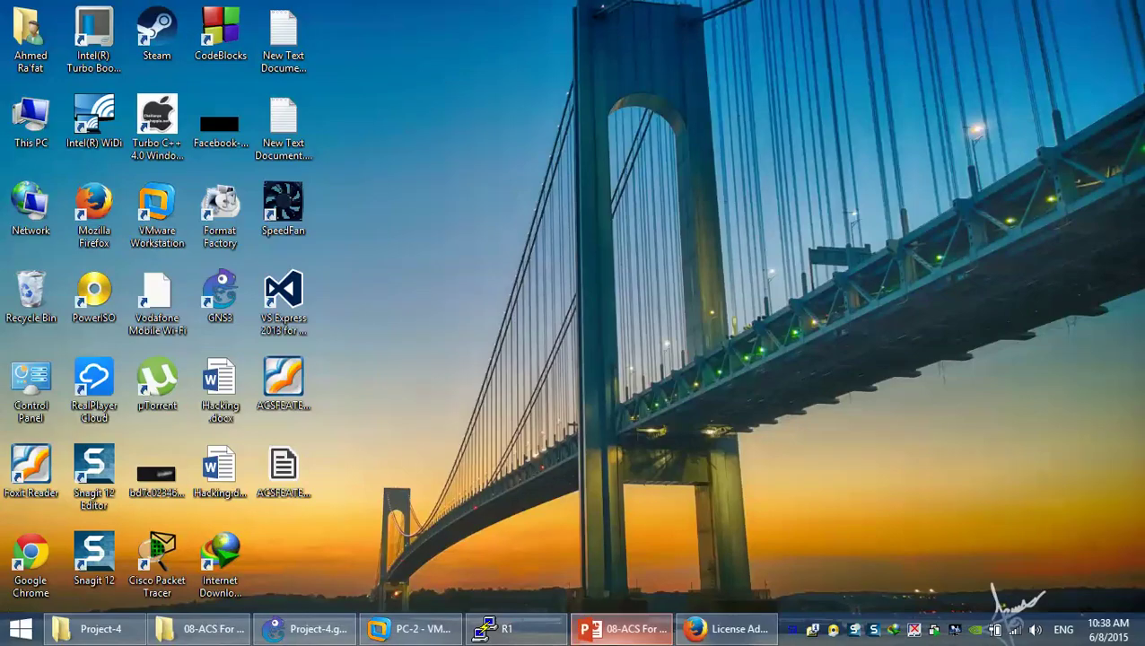
key(alt+Tab)
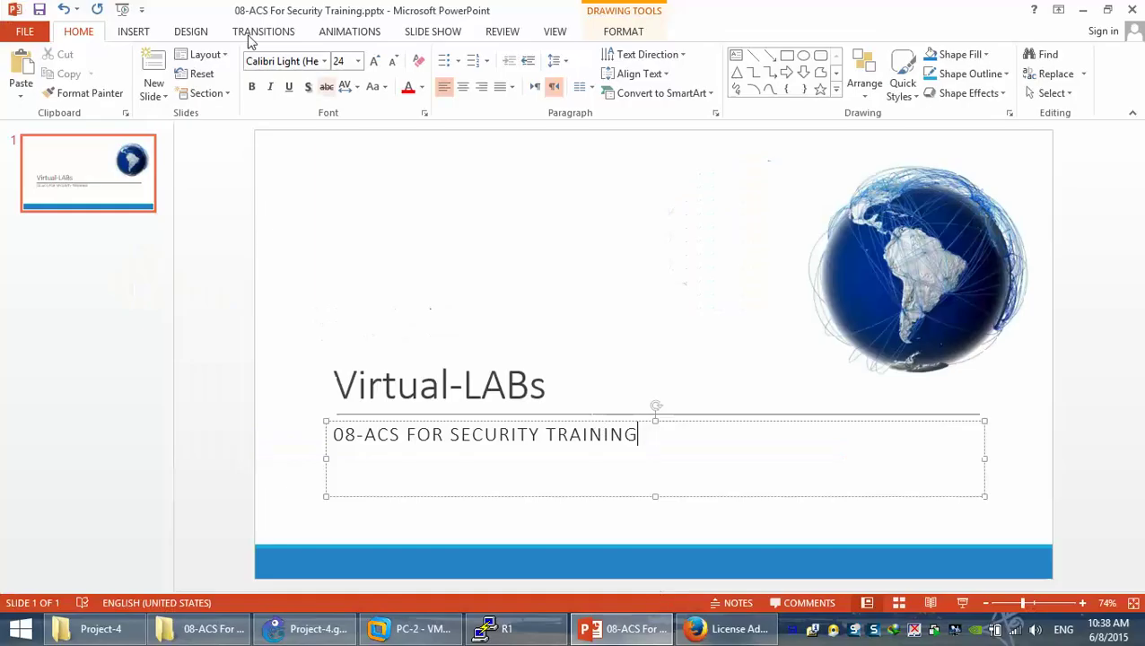
click(121, 9)
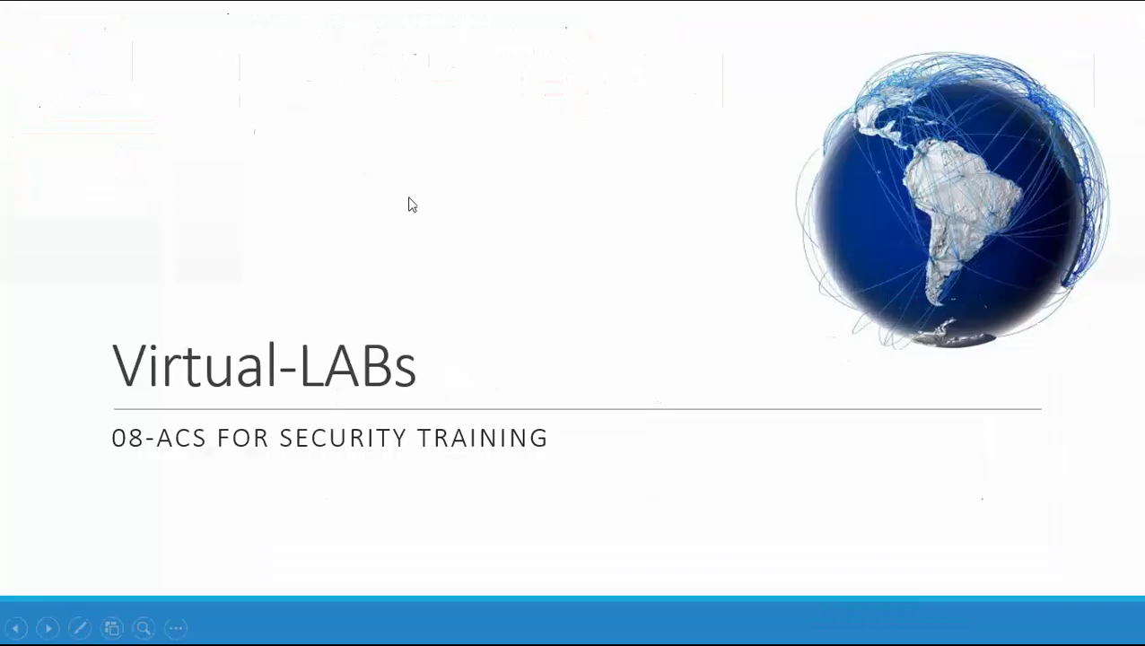